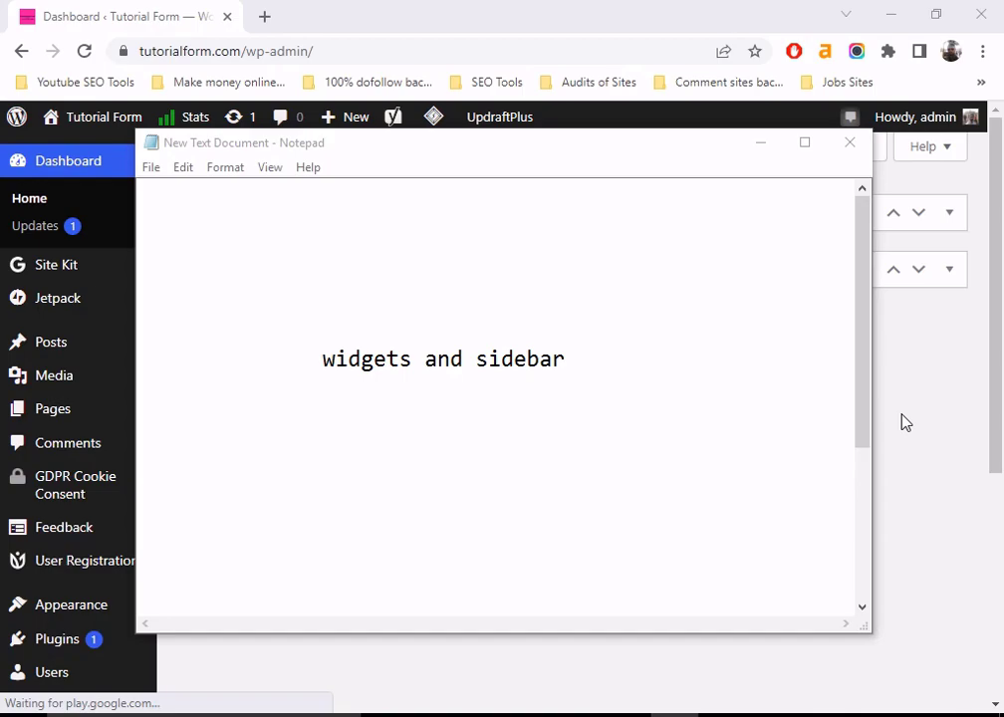
pyautogui.doubleClick(481, 356)
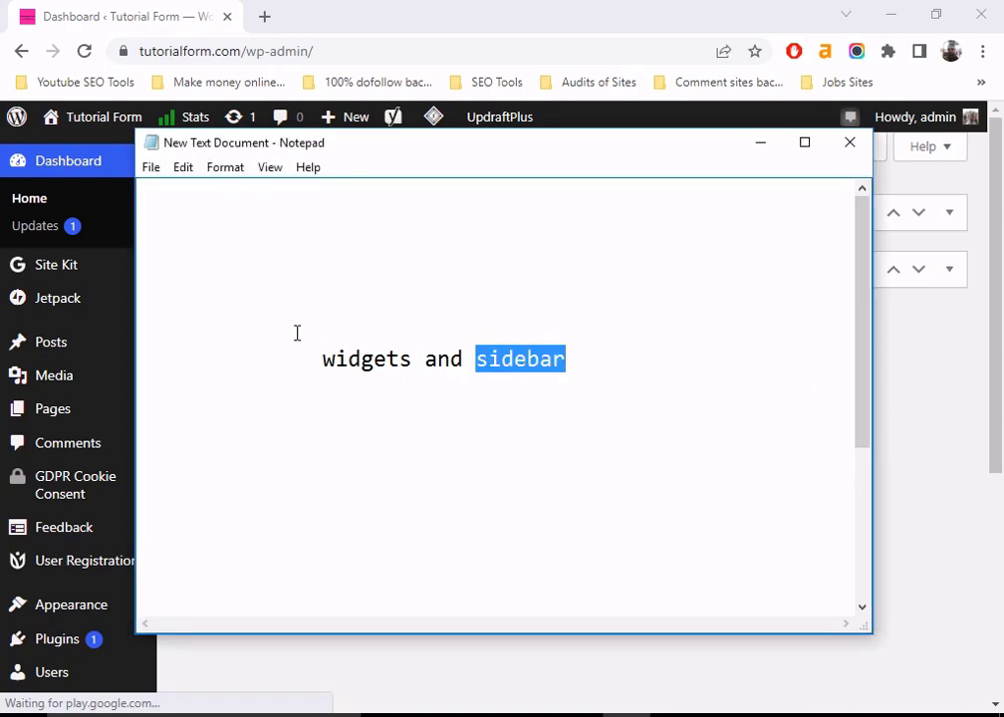
pyautogui.moveTo(322, 361); pyautogui.dragTo(435, 364)
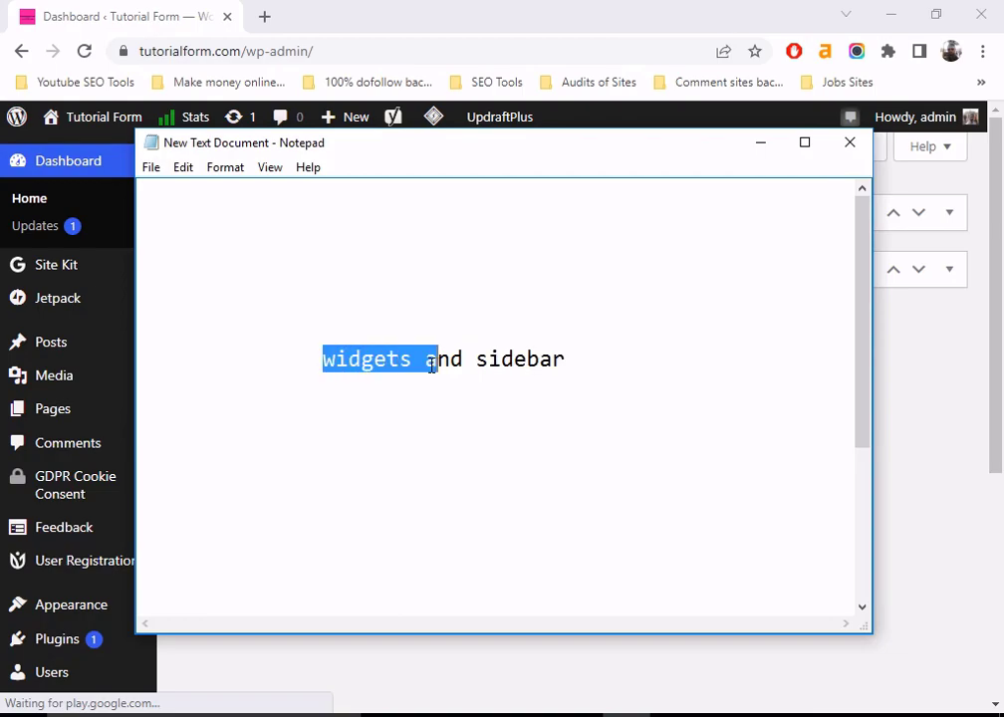
pyautogui.click(387, 386)
pyautogui.moveTo(410, 362); pyautogui.dragTo(330, 349)
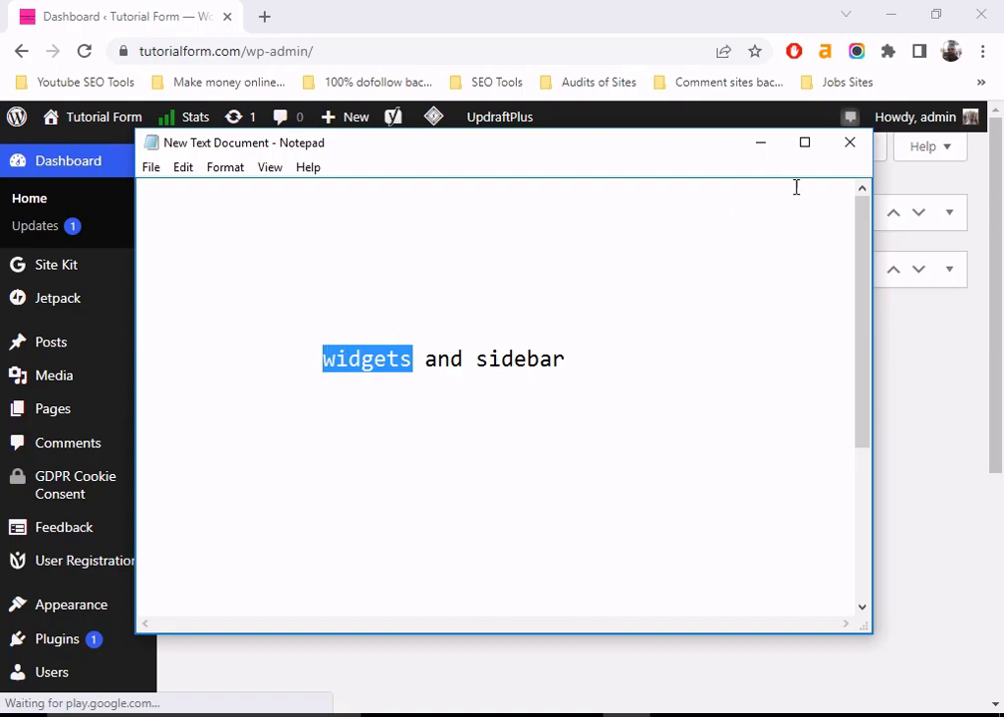
# Minimize the Notepad window and open the Widgets page of the WordPress site's appearance settings.
pyautogui.click(760, 149)
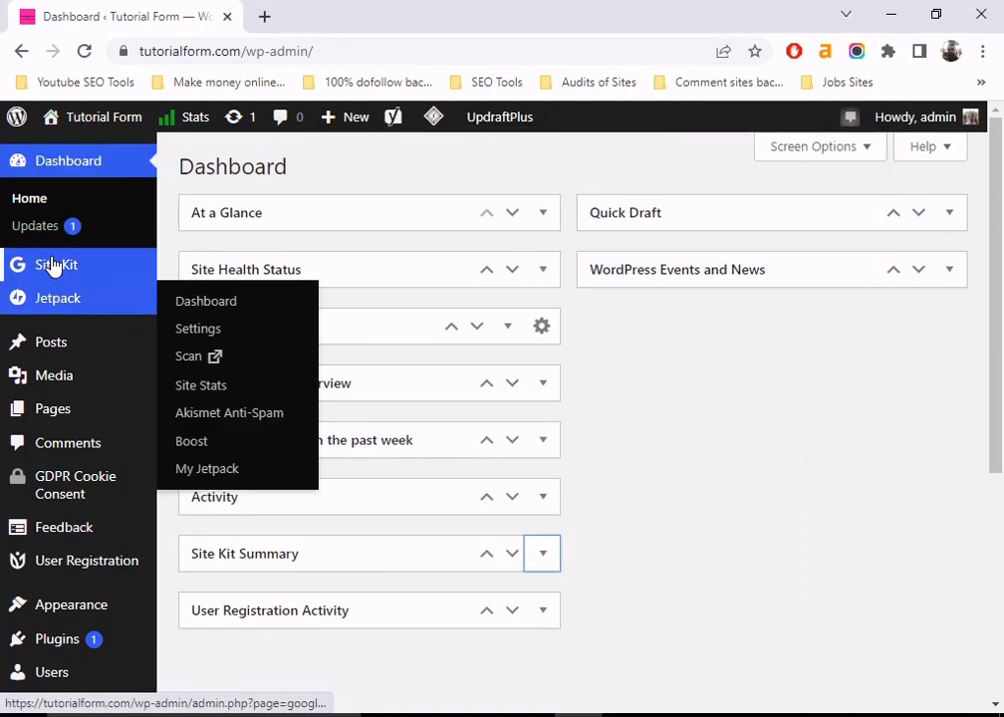
pyautogui.click(55, 261)
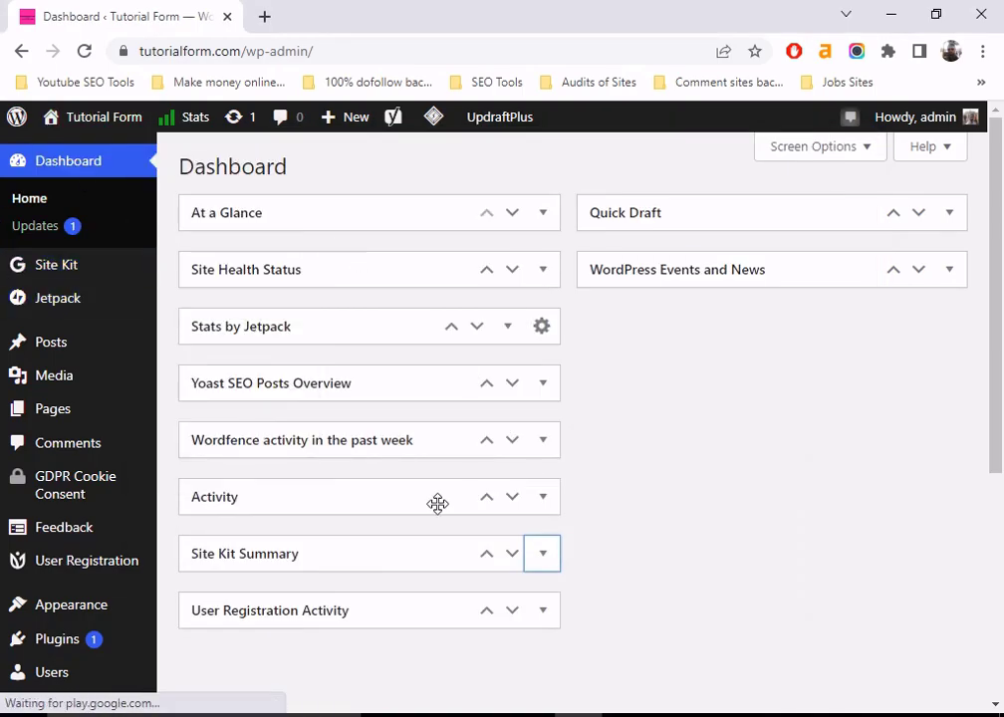
pyautogui.scroll(-3, 67, 303)
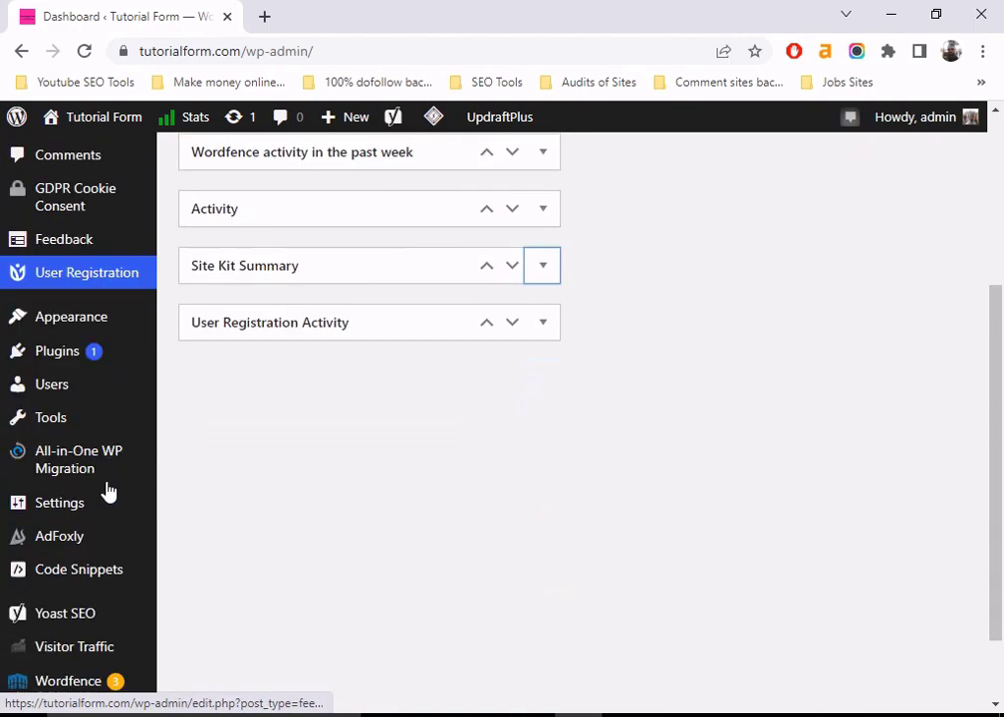
pyautogui.moveTo(71, 311)
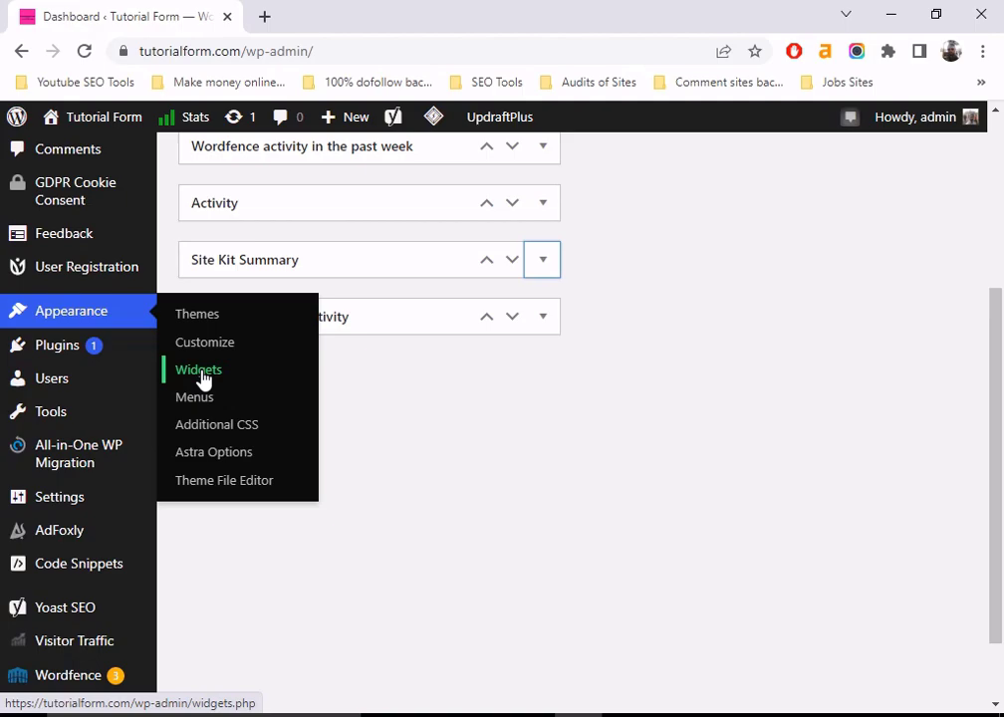
pyautogui.click(203, 379)
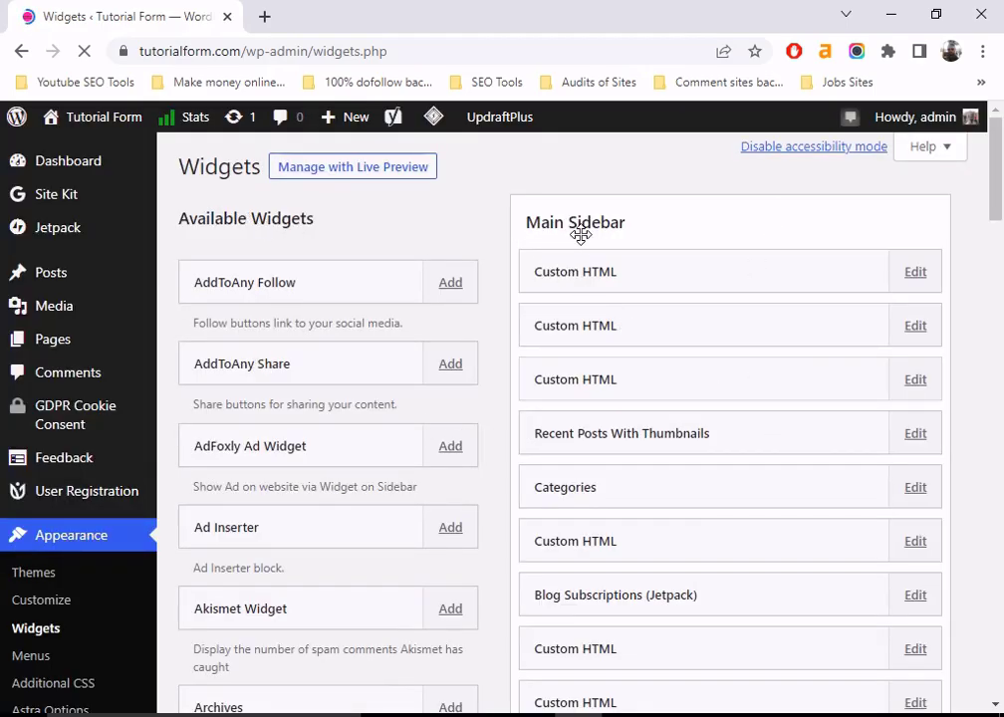
# Open the live preview for managing widgets in a new browser tab and switch to that tab.
pyautogui.scroll(-5, 687, 443)
pyautogui.scroll(5, 668, 457)
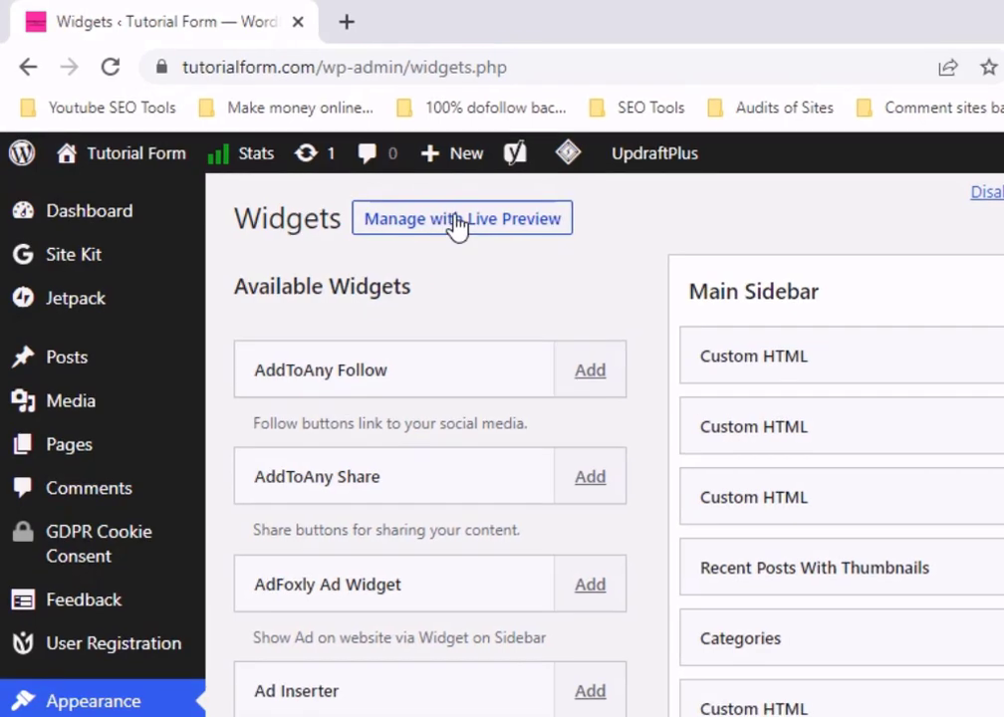
pyautogui.rightClick(458, 228)
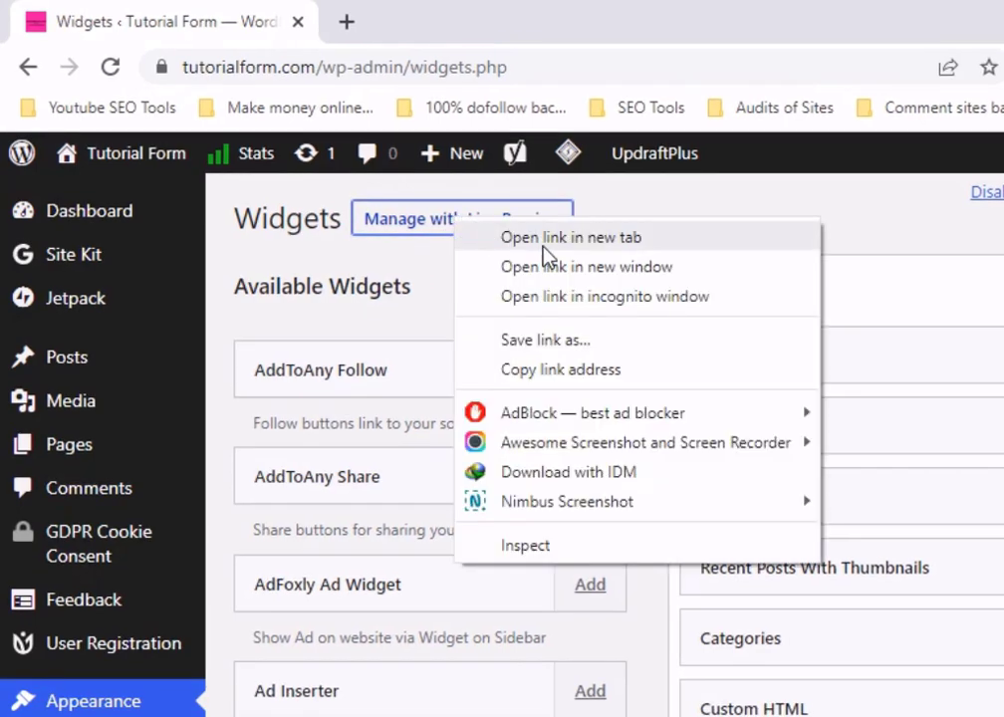
pyautogui.press('Escape')
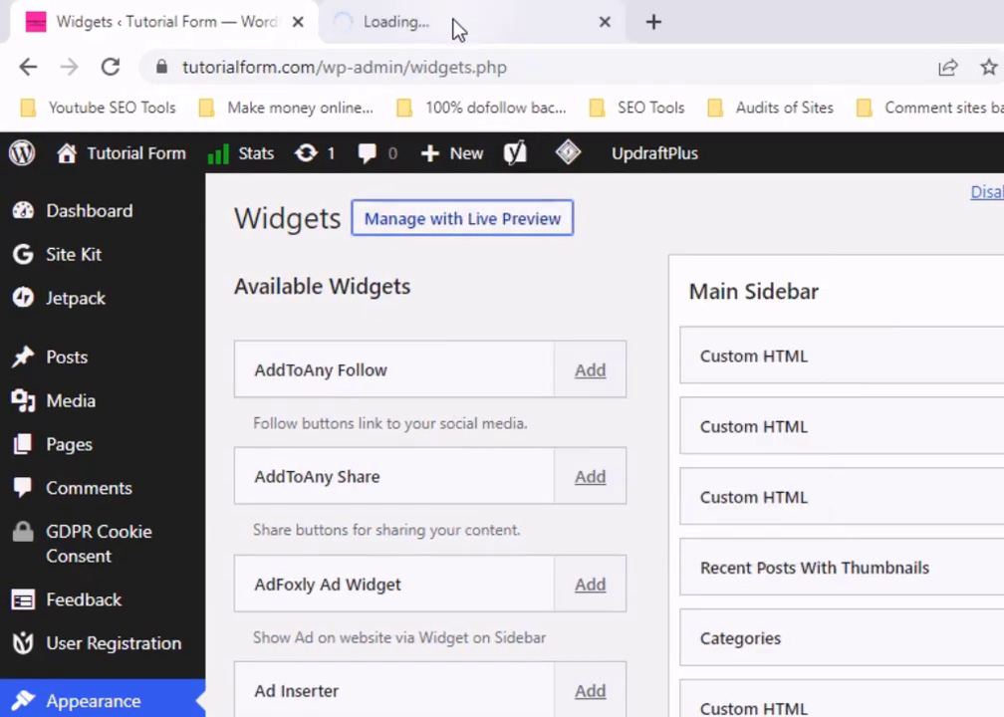
pyautogui.click(455, 28)
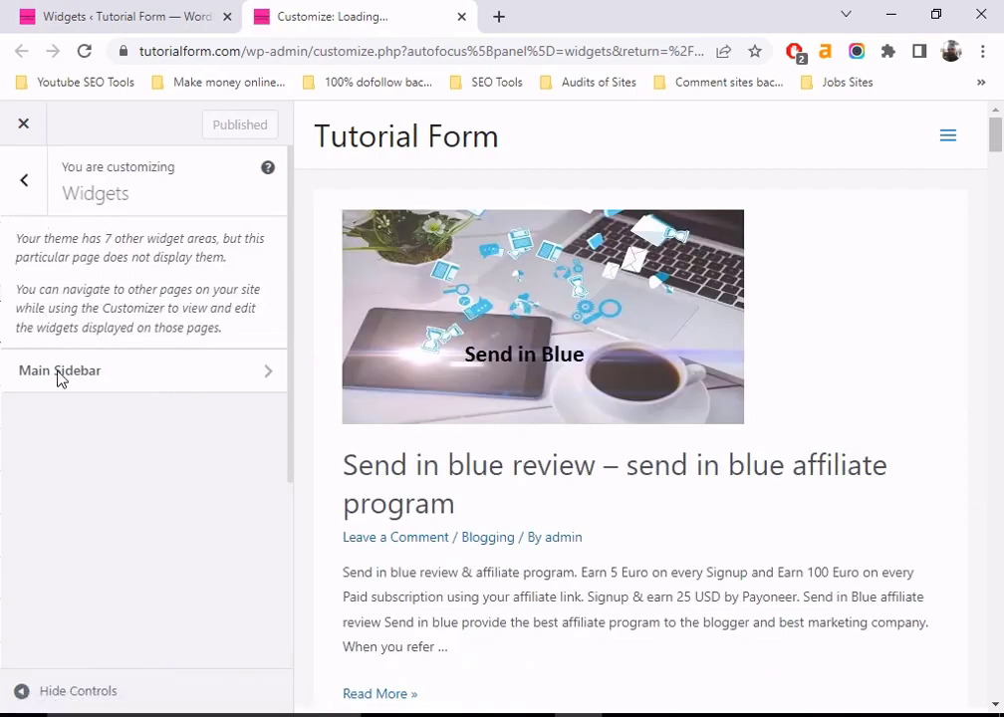
# Go back to the main Customizer options, reopen the Widgets section, and open the Main Sidebar widget area.
pyautogui.click(23, 190)
pyautogui.scroll(-4, 210, 383)
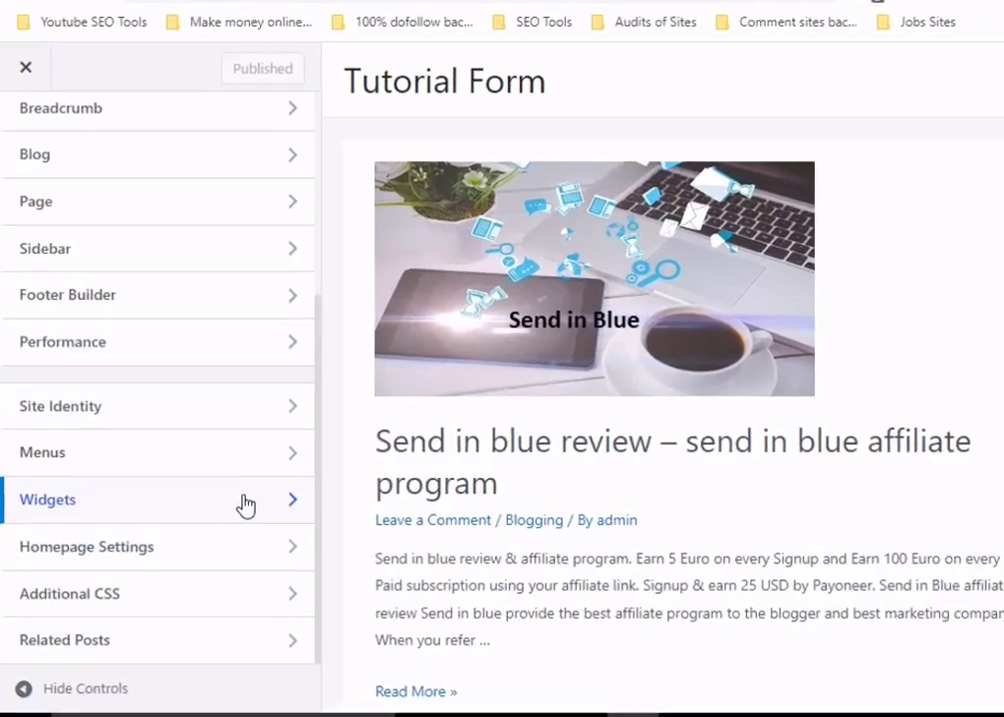
pyautogui.click(241, 506)
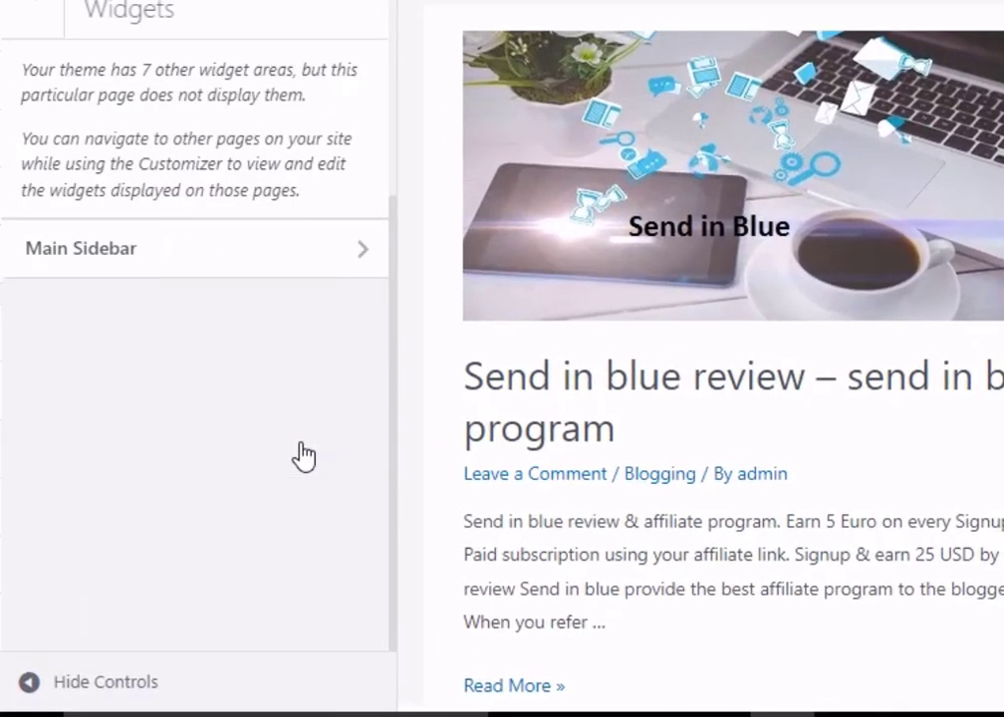
pyautogui.click(269, 259)
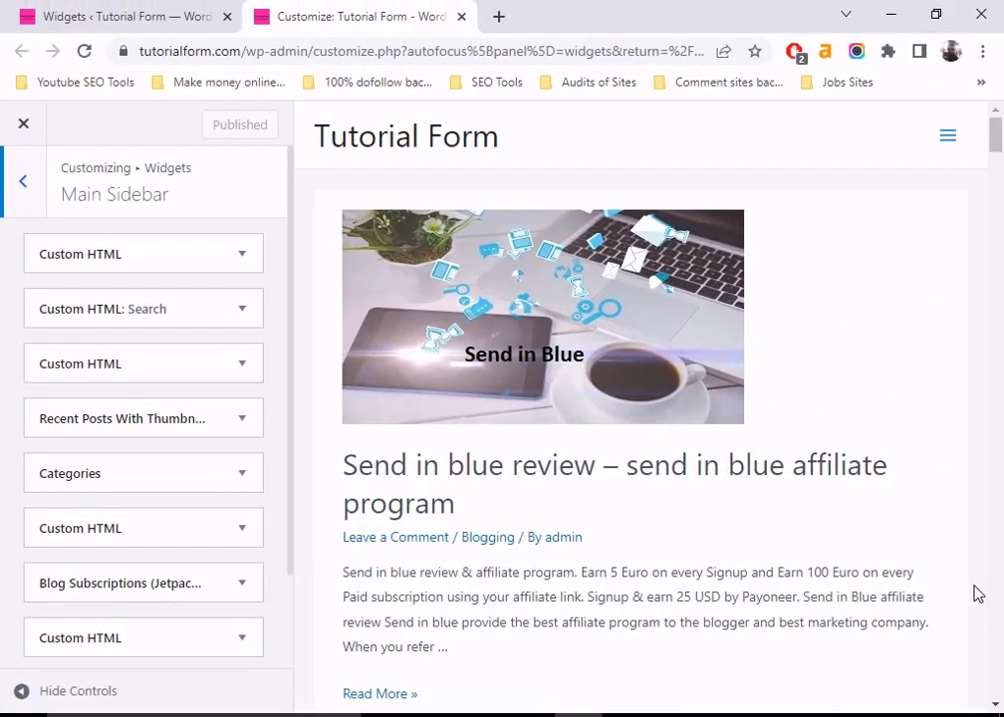
# Add a Gallery widget to the Main Sidebar.
pyautogui.scroll(-2, 104, 329)
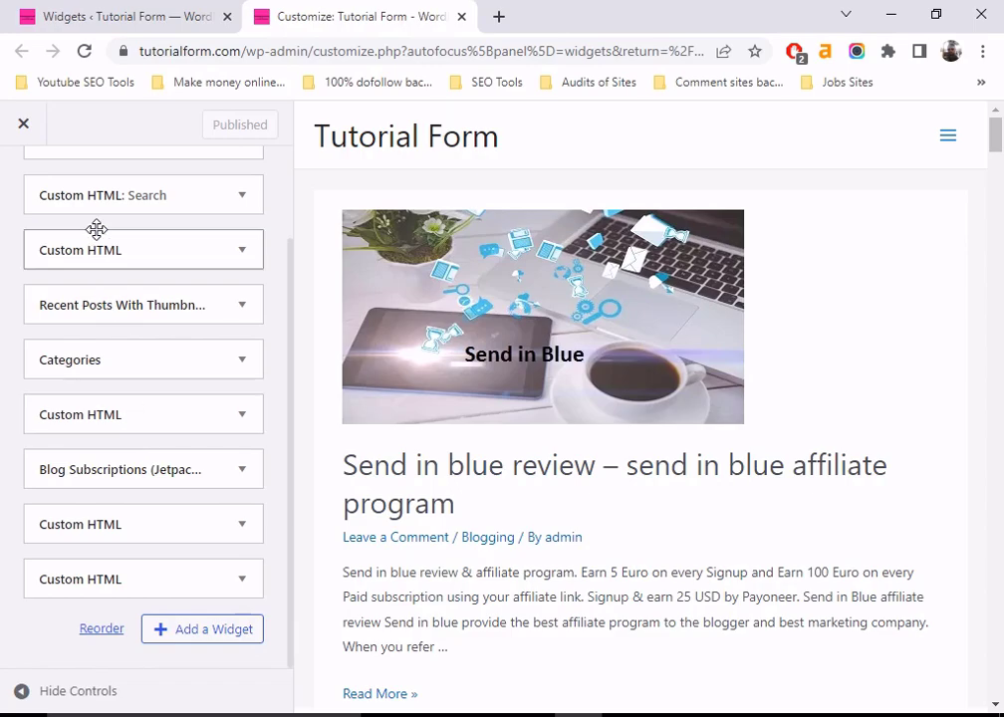
pyautogui.scroll(2, 146, 237)
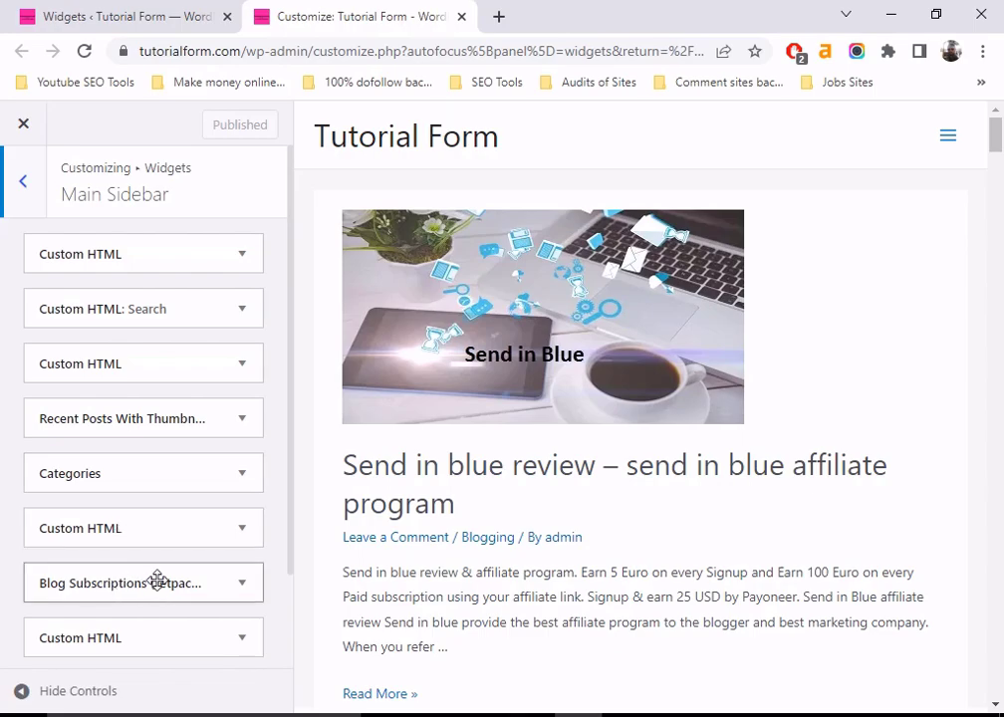
pyautogui.scroll(-1, 163, 581)
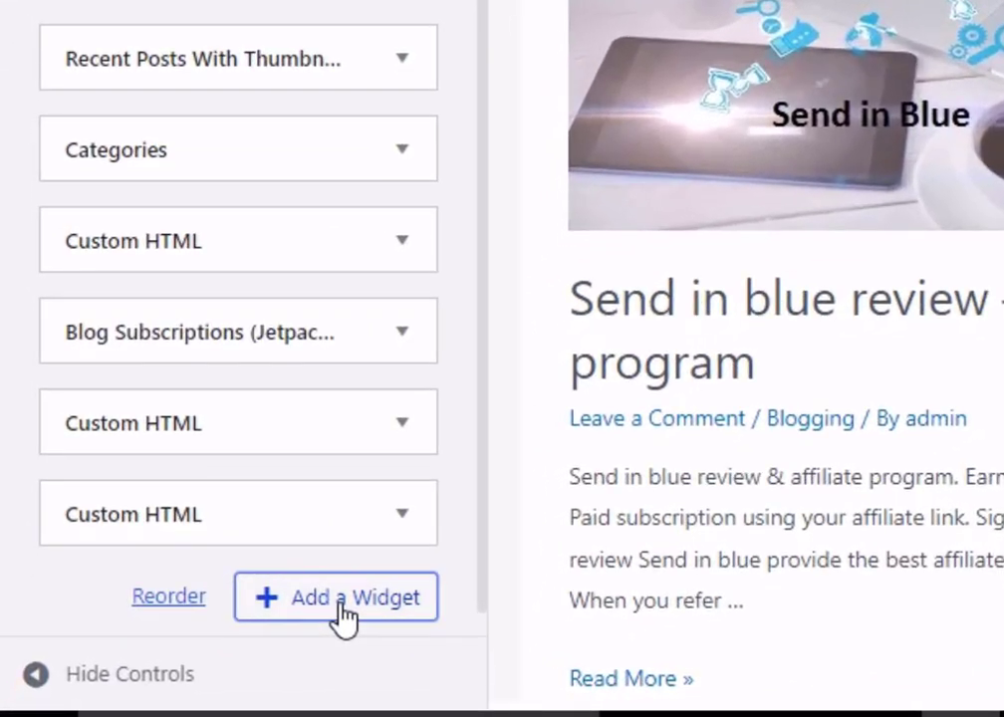
pyautogui.click(225, 643)
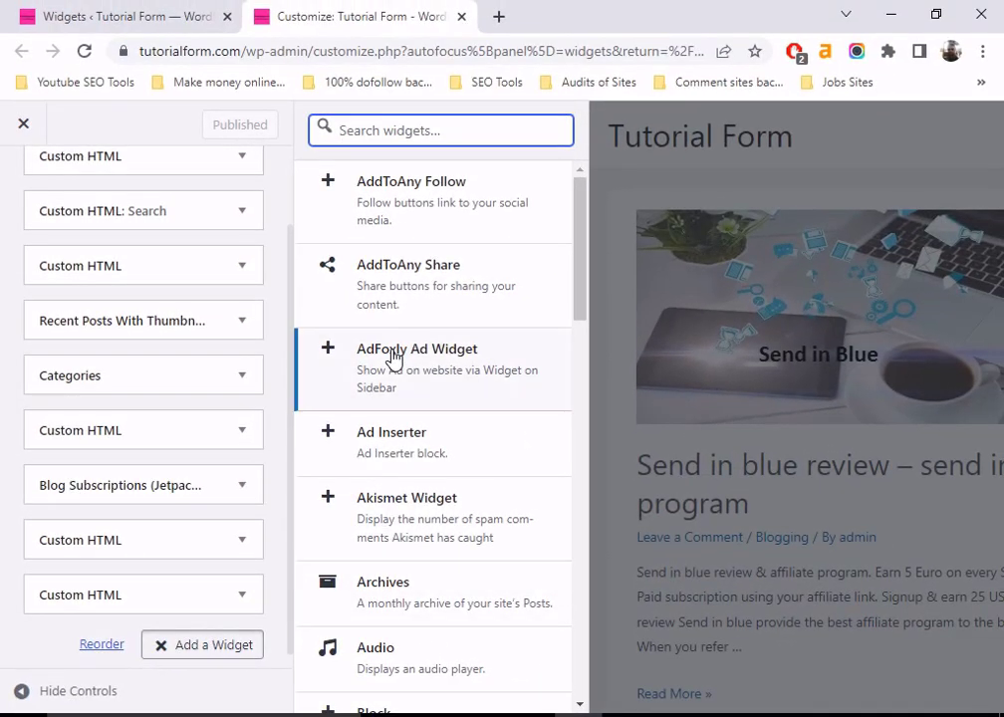
pyautogui.scroll(-3, 560, 195)
pyautogui.scroll(-4, 446, 361)
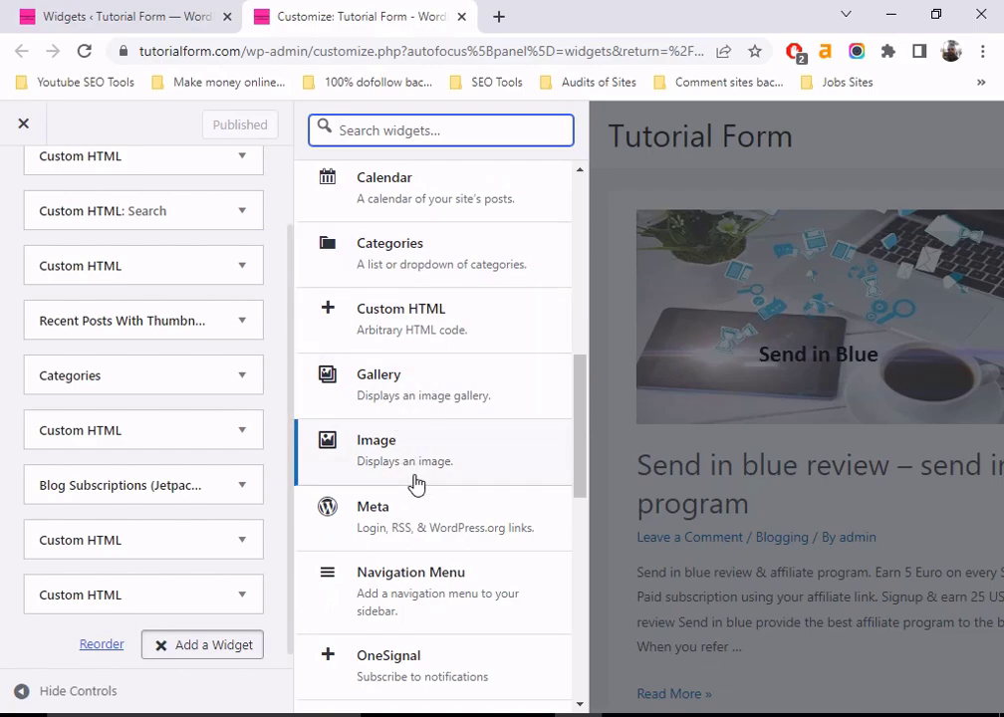
pyautogui.click(431, 386)
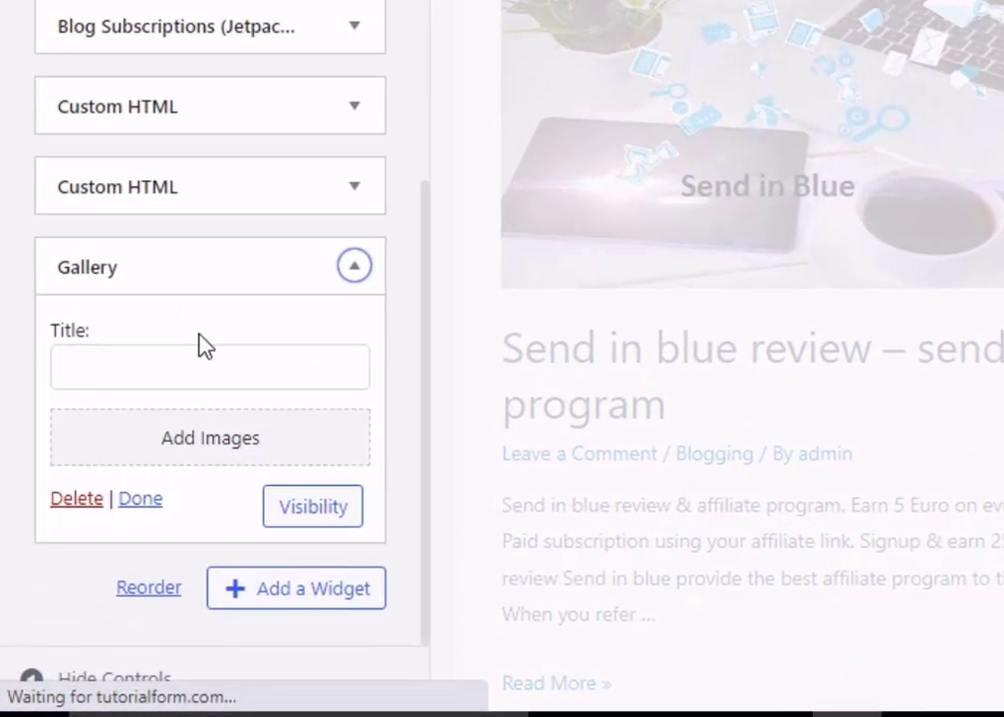
# Fill the Gallery widget with the Backup WordPress Website, Send in Blue and SEO keyword analysis images from the Media Library.
pyautogui.click(225, 447)
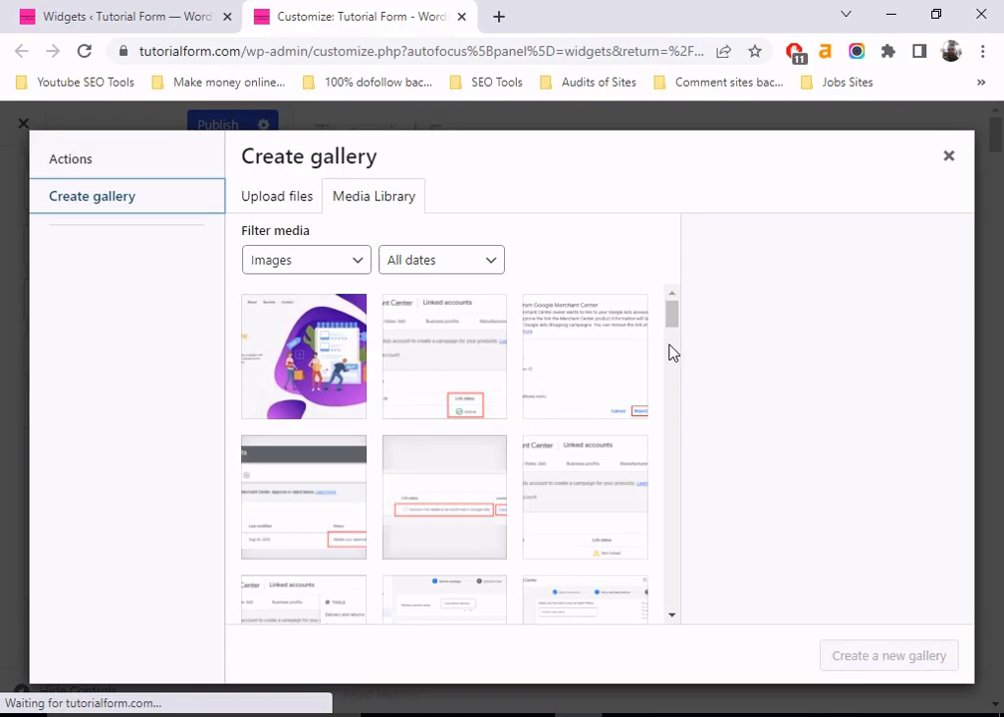
pyautogui.scroll(-5, 652, 369)
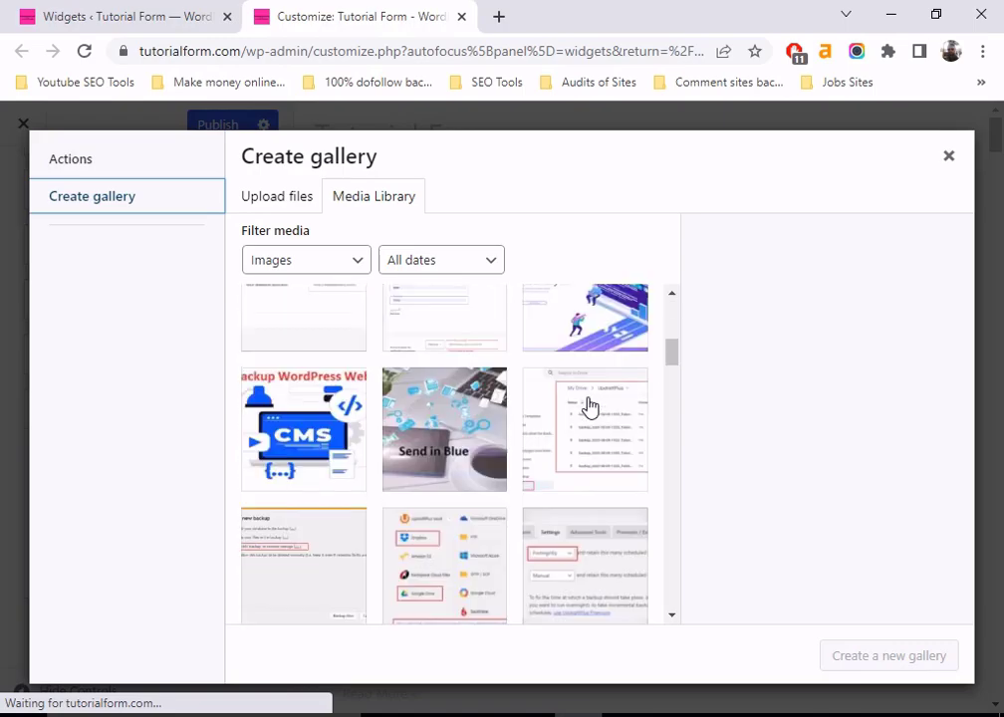
pyautogui.scroll(-6, 585, 408)
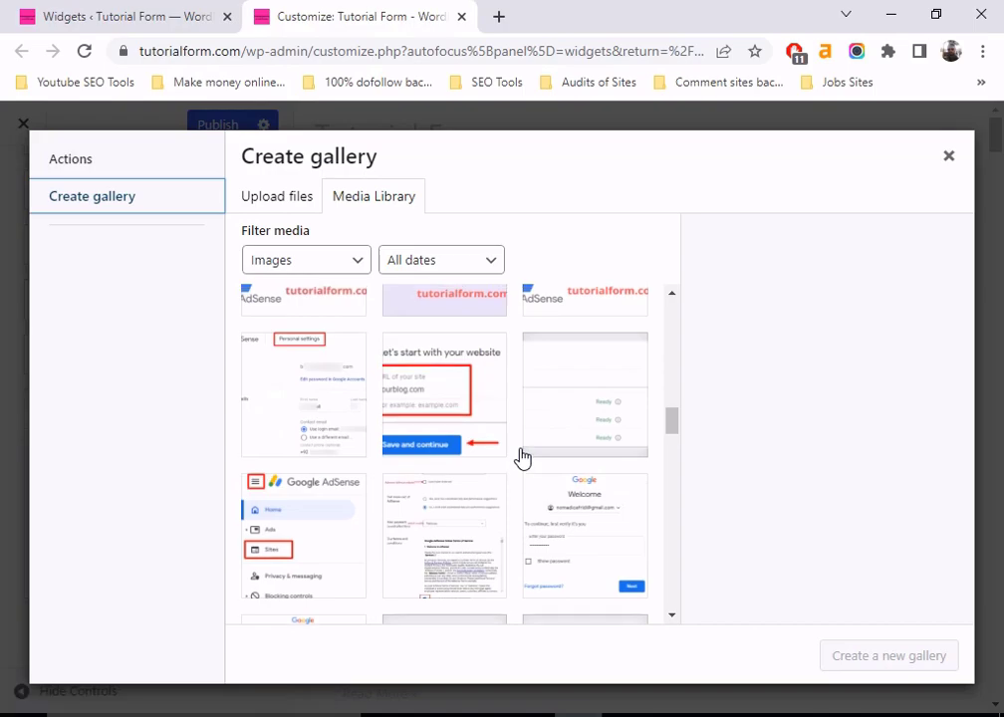
pyautogui.scroll(5, 523, 453)
pyautogui.scroll(4, 519, 448)
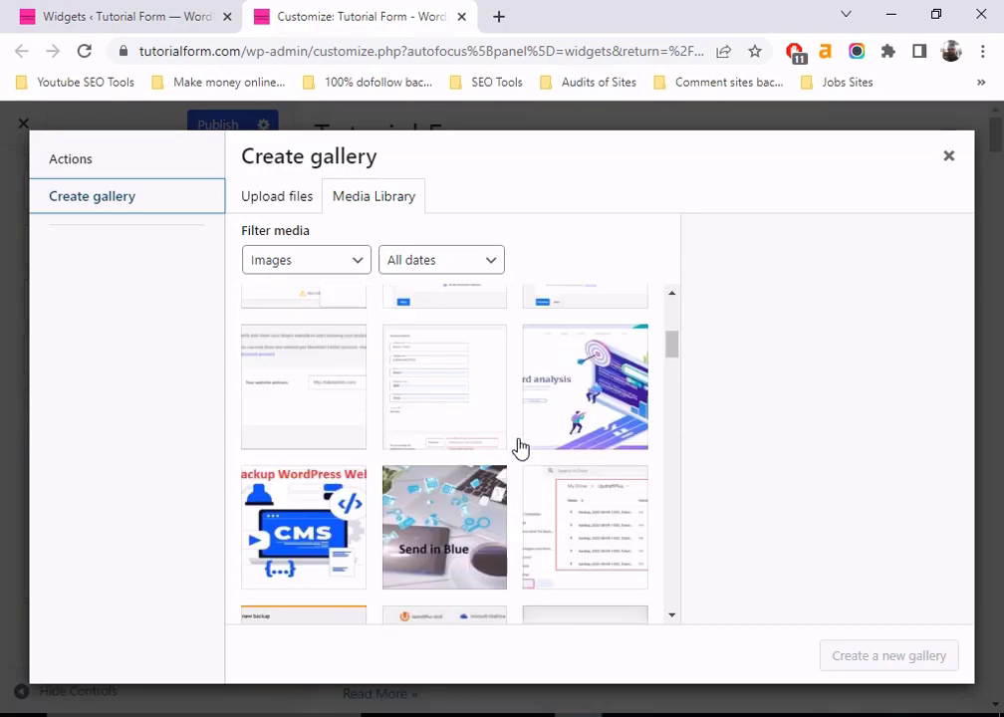
pyautogui.click(331, 537)
pyautogui.click(446, 538)
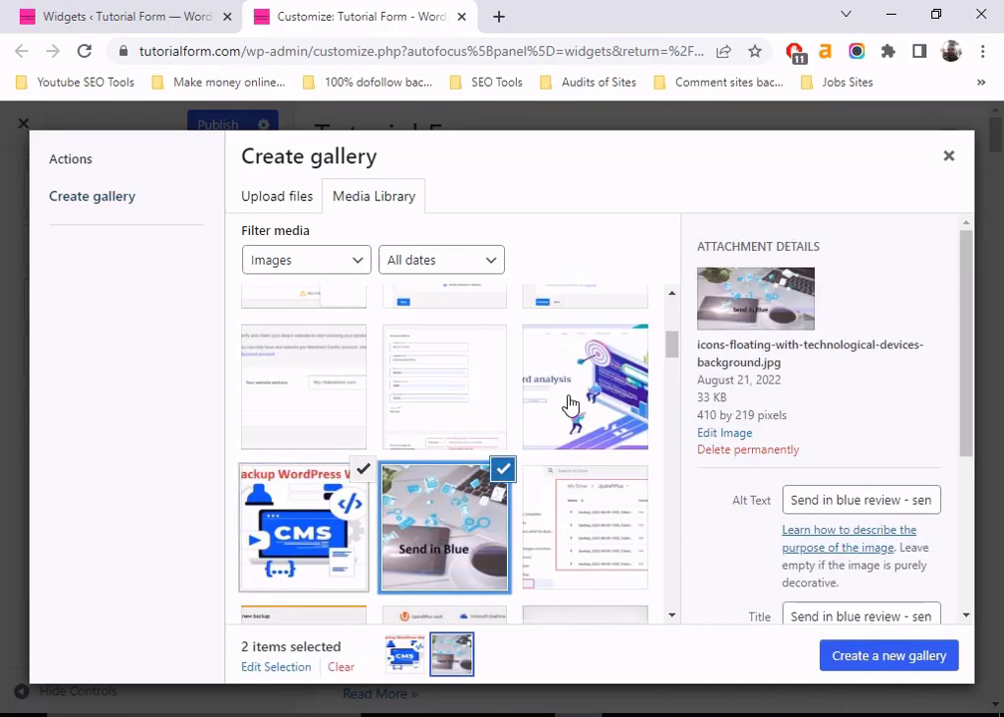
pyautogui.click(573, 408)
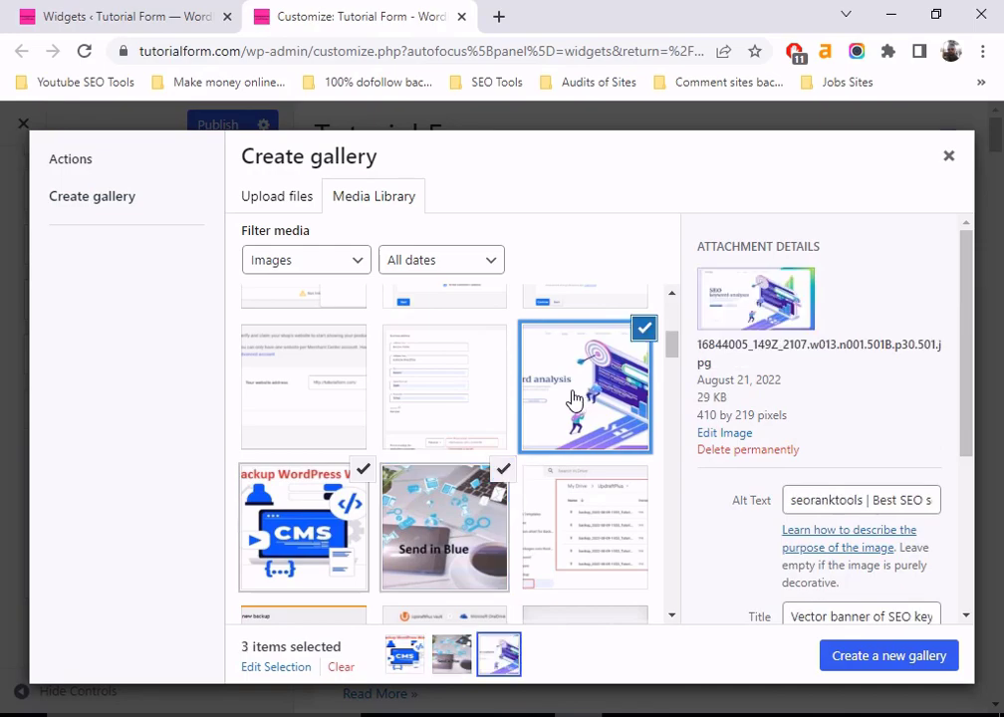
pyautogui.click(901, 661)
pyautogui.click(901, 657)
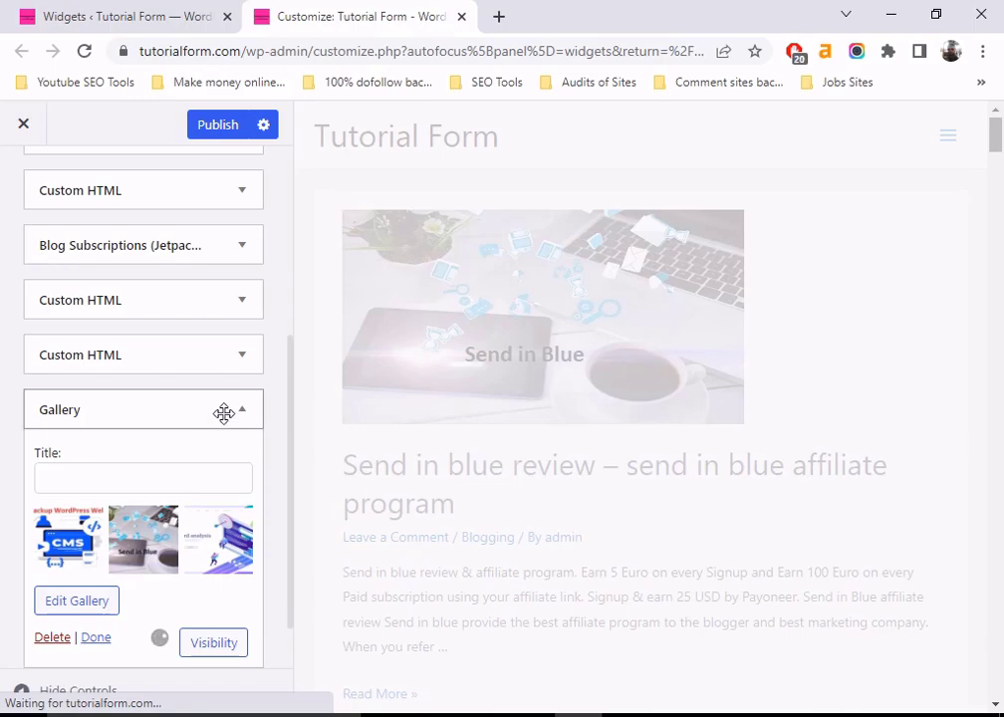
# Check the gallery in the site preview, finish editing the Gallery widget, and publish the changes.
pyautogui.scroll(4, 710, 503)
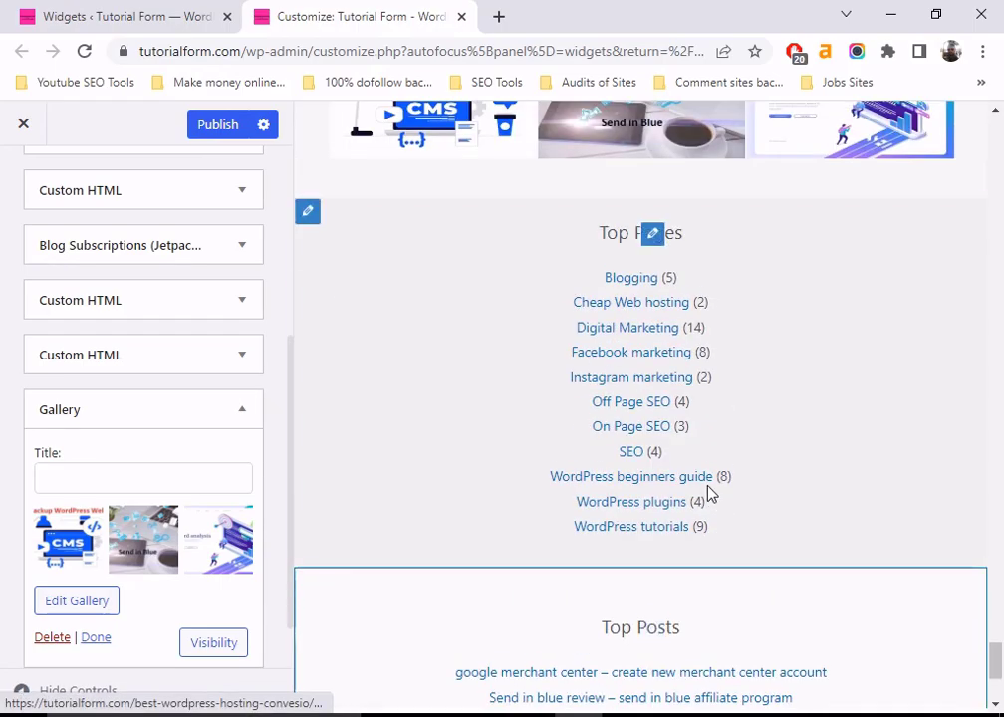
pyautogui.scroll(1, 710, 493)
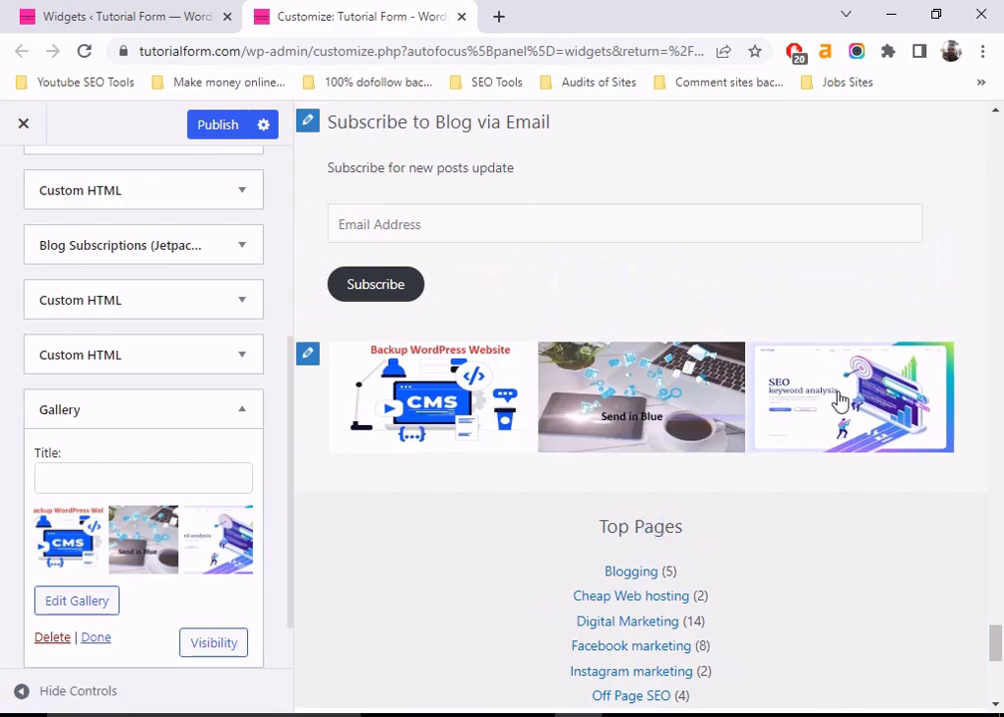
pyautogui.click(93, 640)
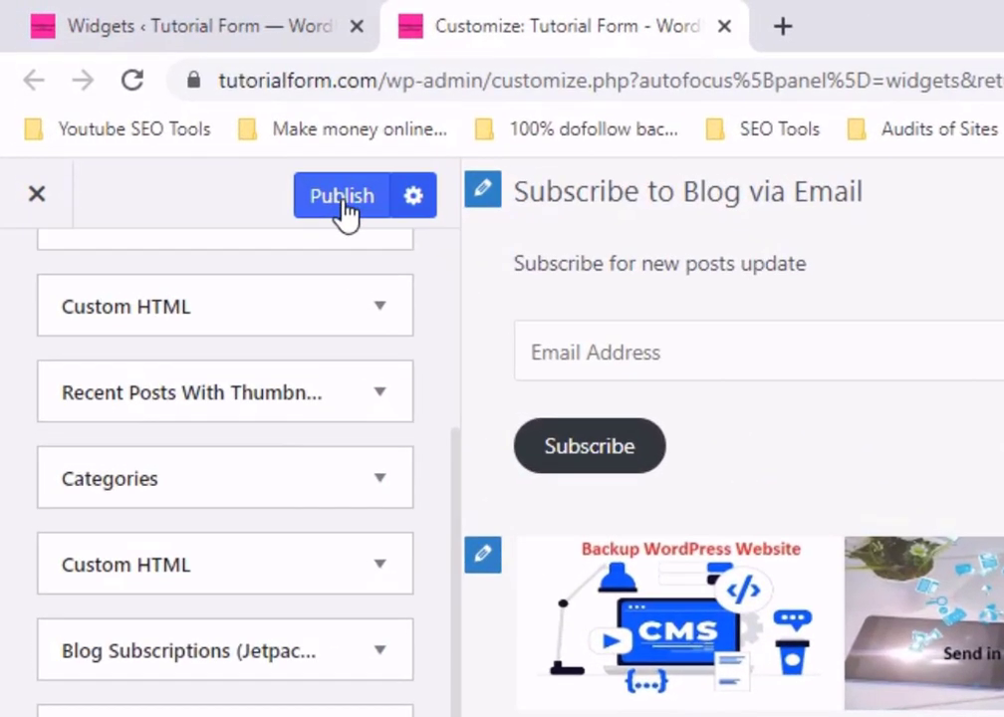
pyautogui.click(341, 199)
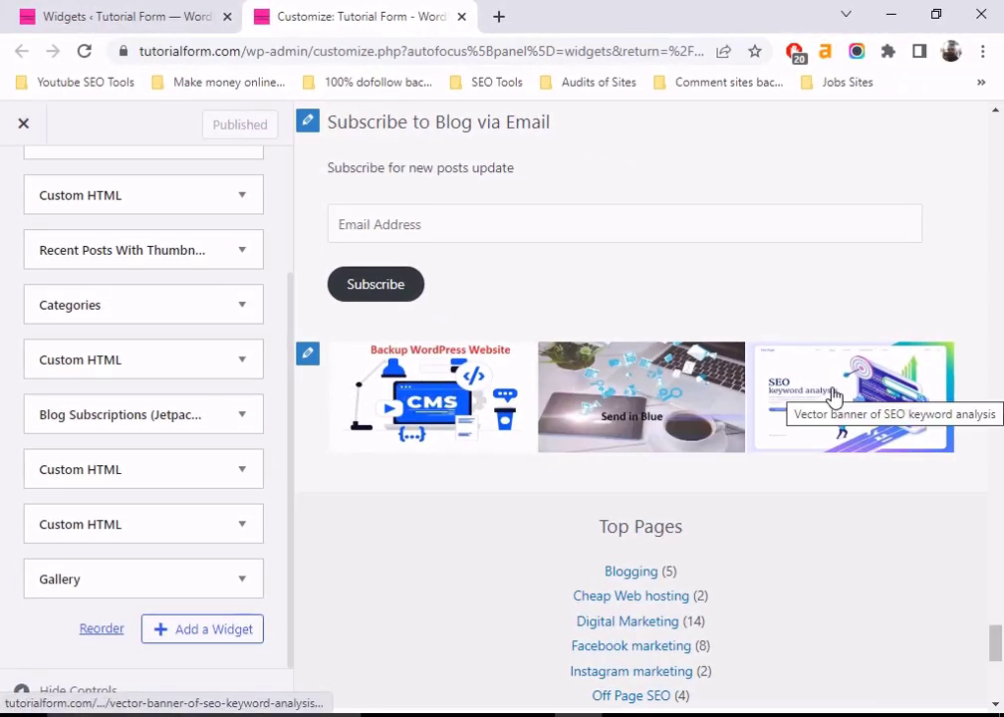
pyautogui.scroll(-2, 645, 432)
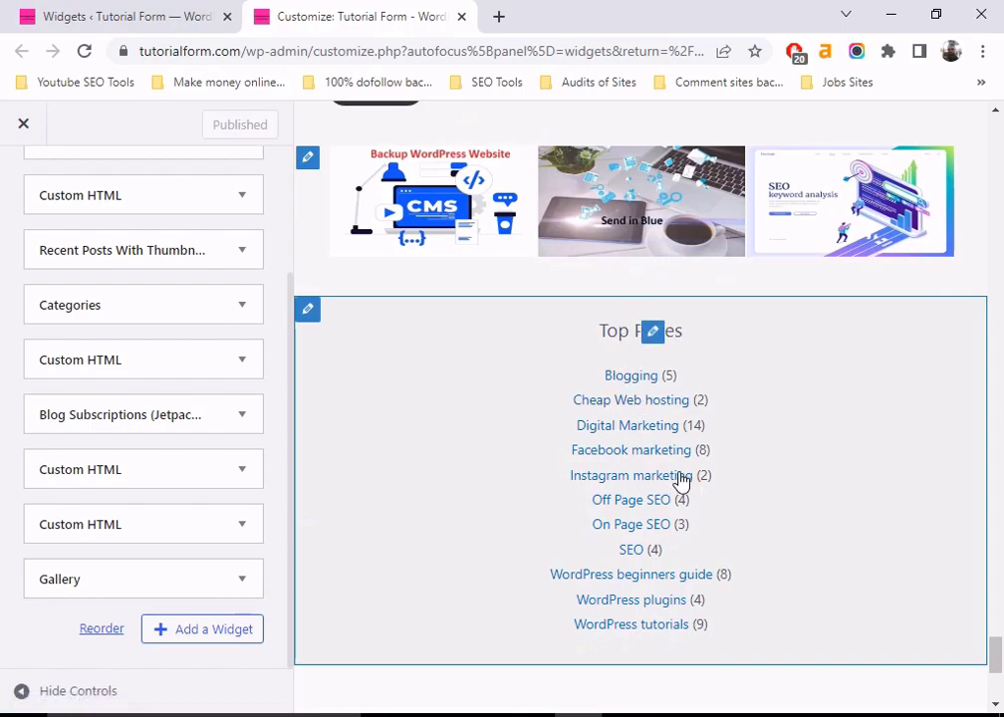
pyautogui.scroll(-2, 612, 435)
pyautogui.scroll(-1, 613, 435)
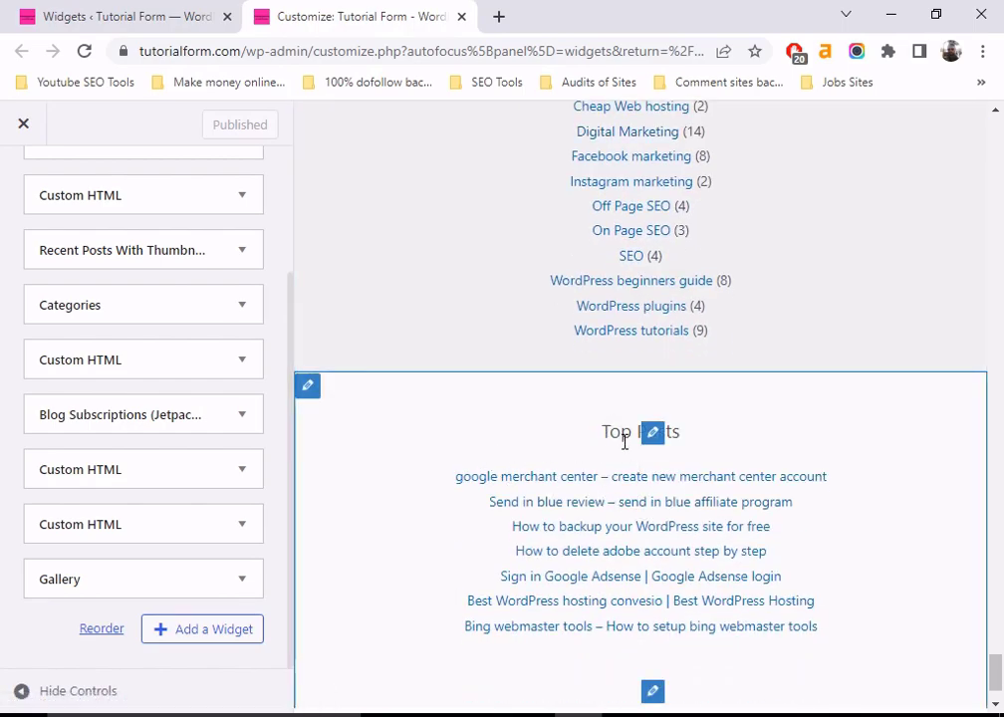
pyautogui.scroll(-1, 692, 432)
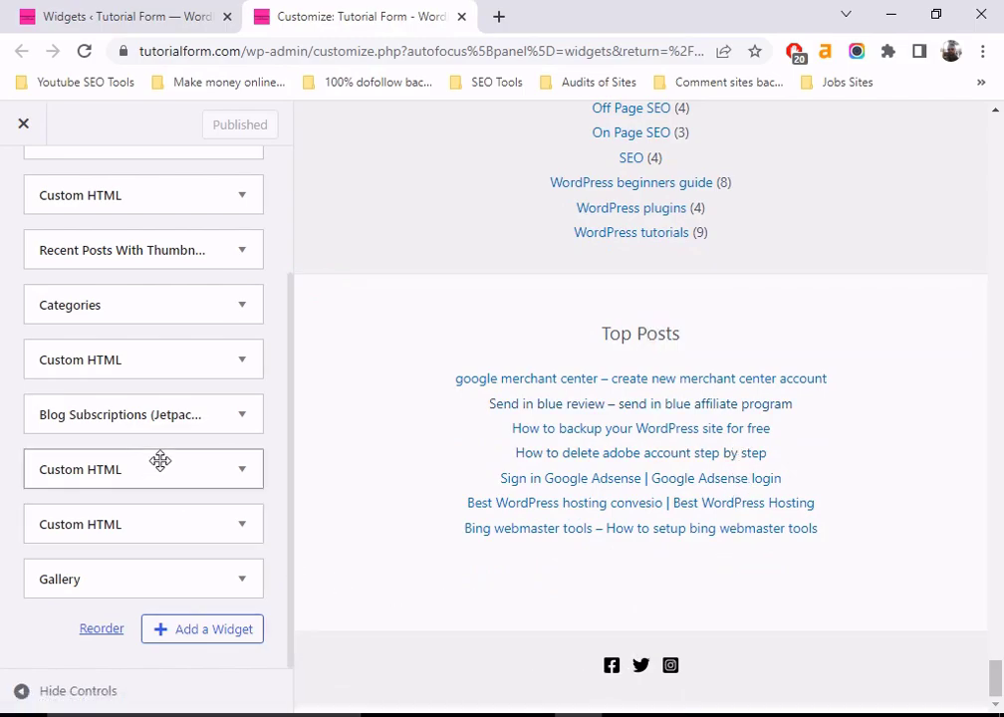
# Add a Tag Cloud widget to the Main Sidebar below the Gallery widget.
pyautogui.click(207, 629)
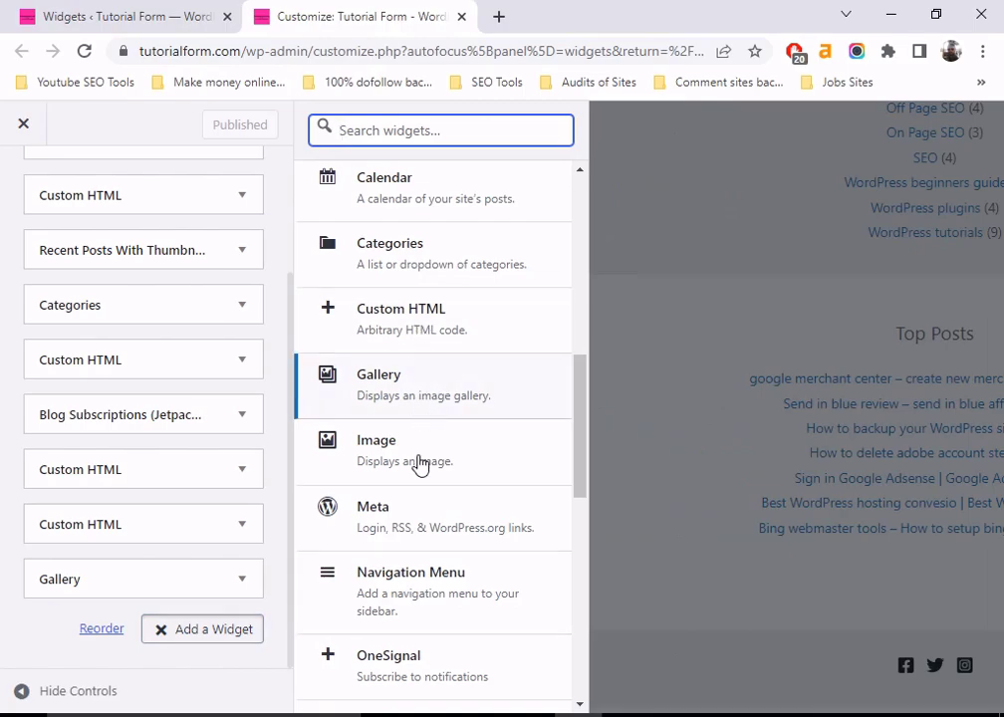
pyautogui.scroll(-3, 421, 291)
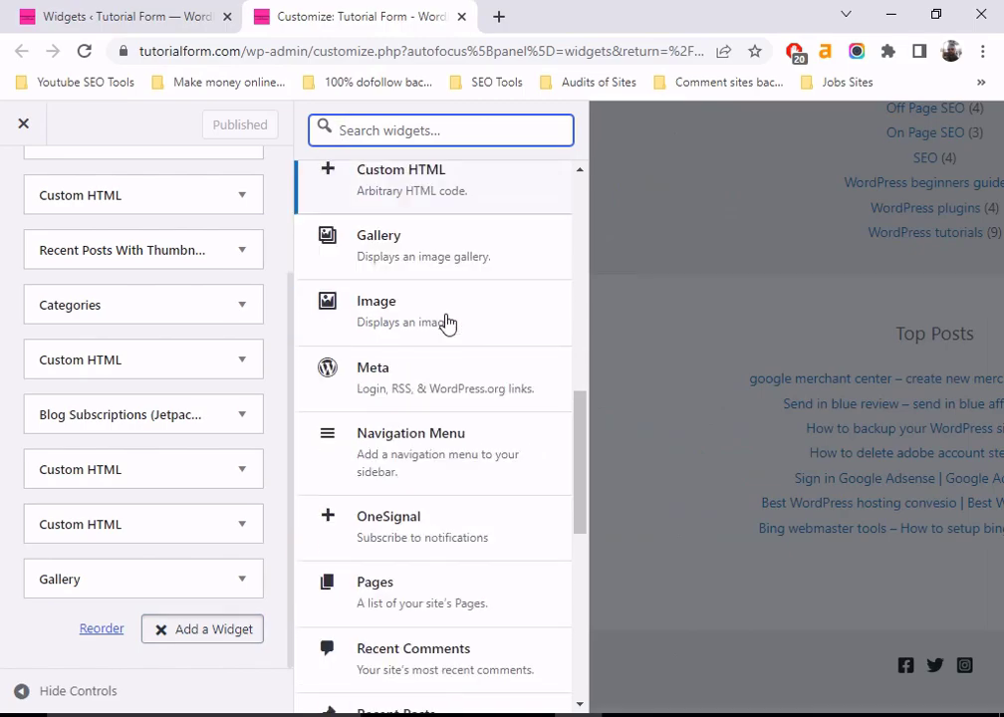
pyautogui.scroll(-1, 462, 436)
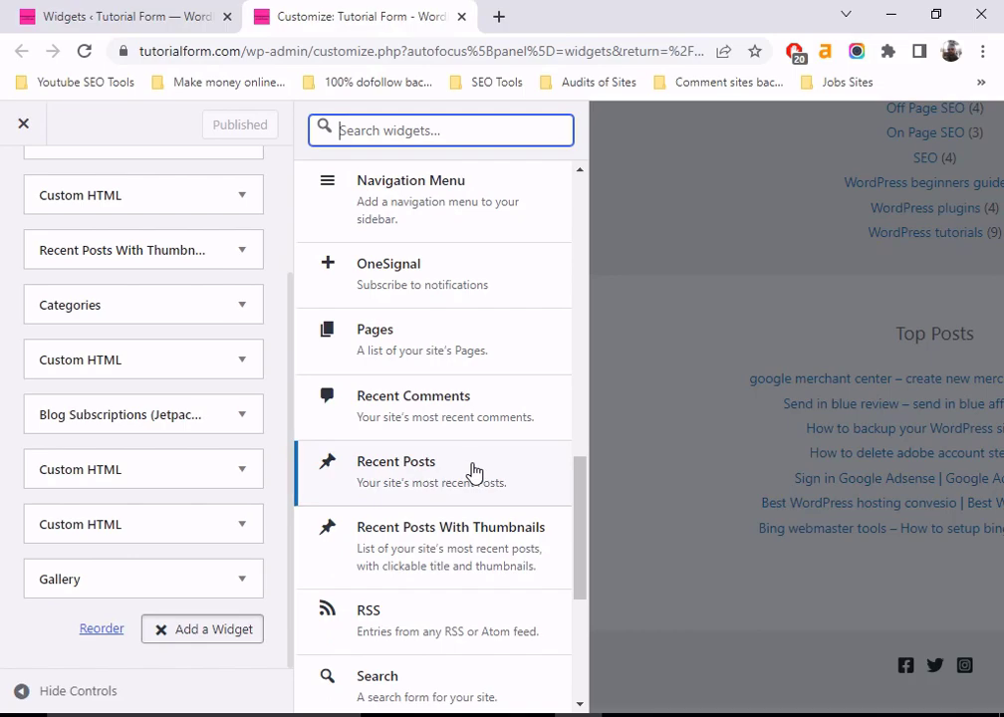
pyautogui.scroll(-1, 468, 458)
pyautogui.scroll(-2, 474, 496)
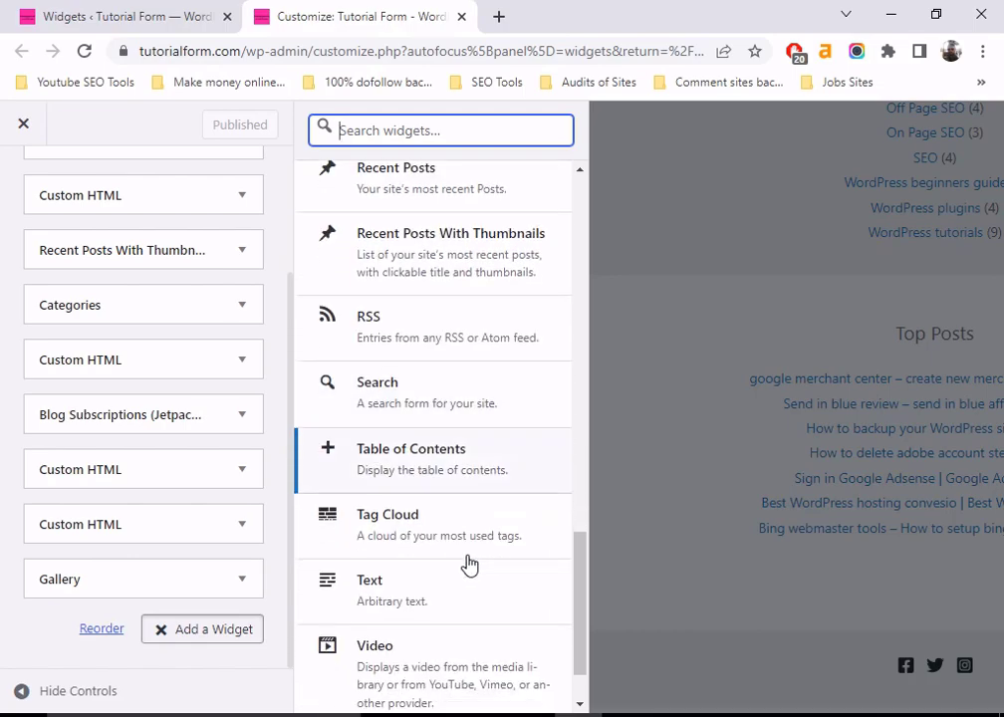
pyautogui.scroll(-1, 455, 448)
pyautogui.scroll(-1, 456, 500)
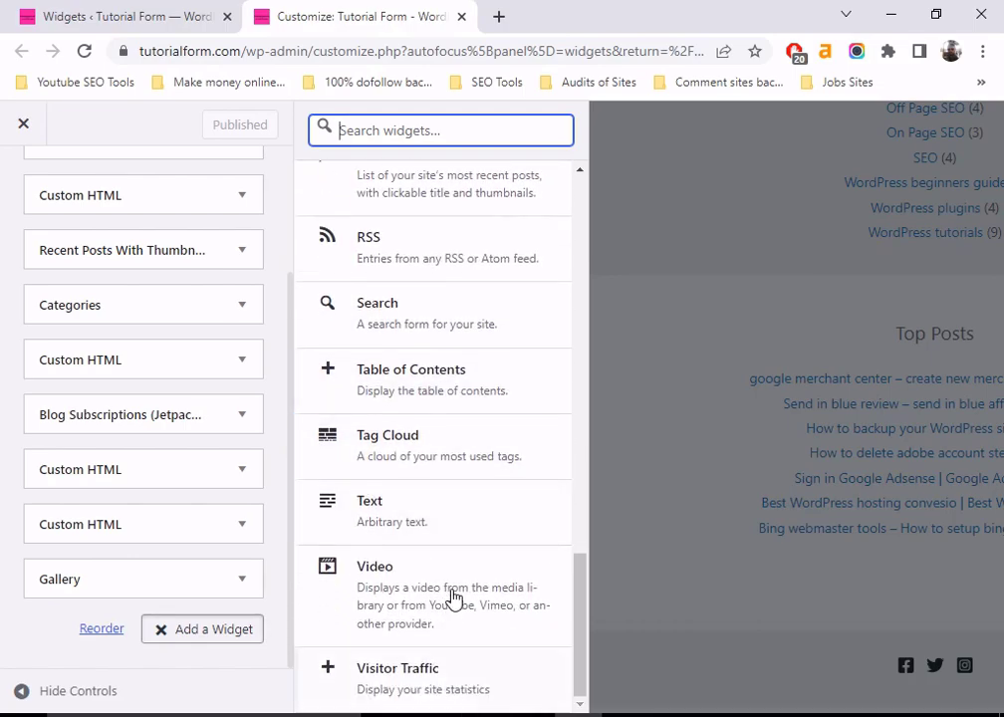
pyautogui.click(427, 450)
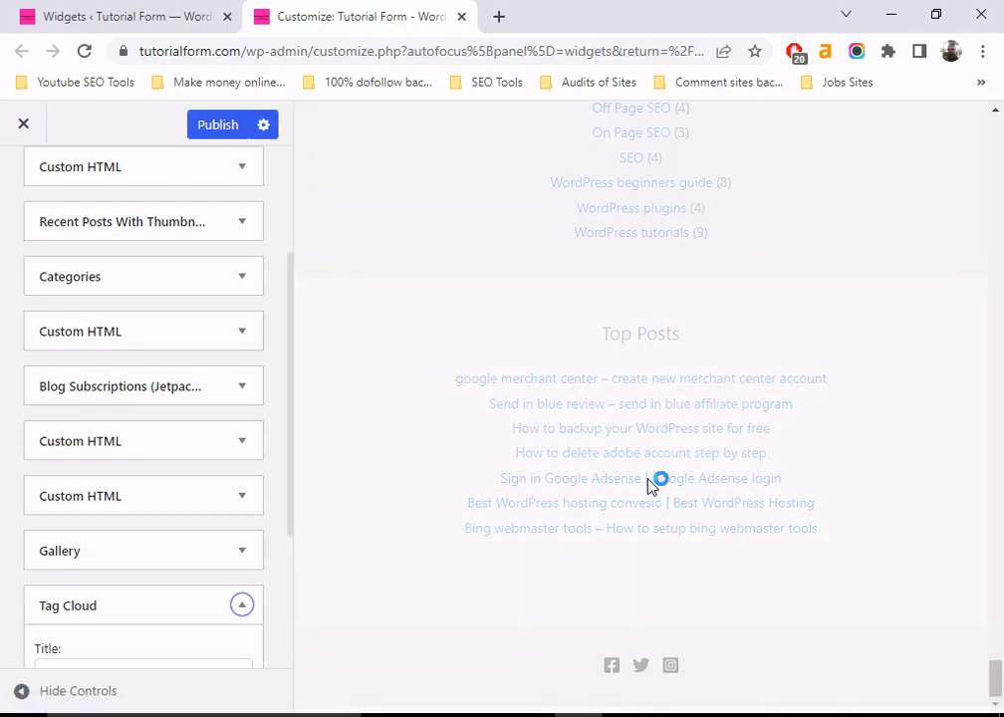
# Choose Tags as the Tag Cloud widget's taxonomy and look through the tag list in the site preview.
pyautogui.scroll(-2, 225, 487)
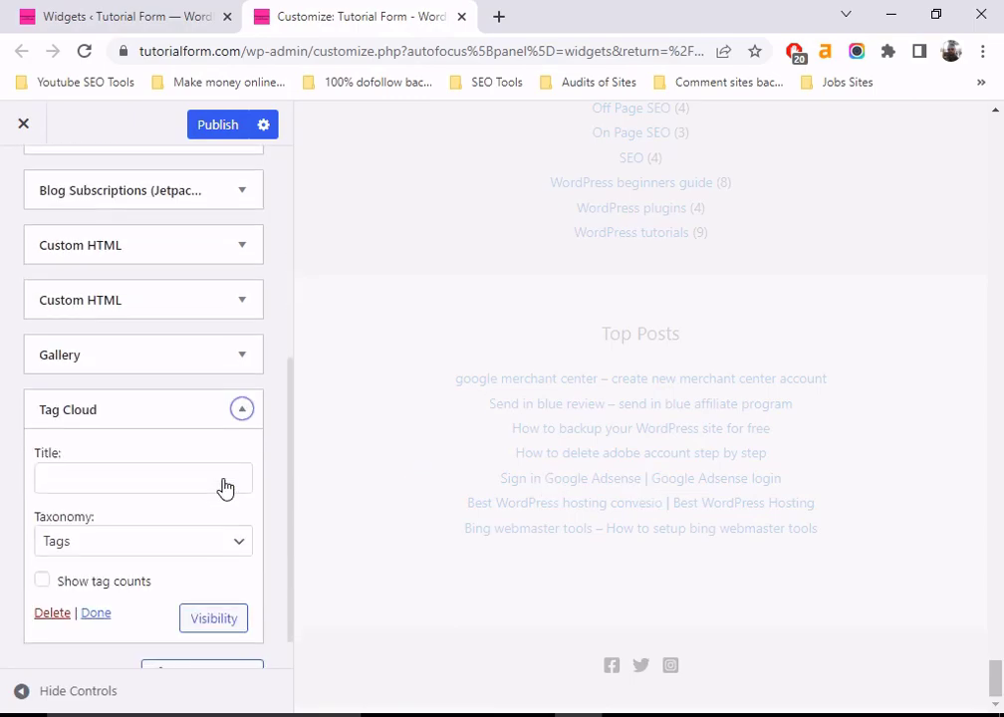
pyautogui.click(241, 547)
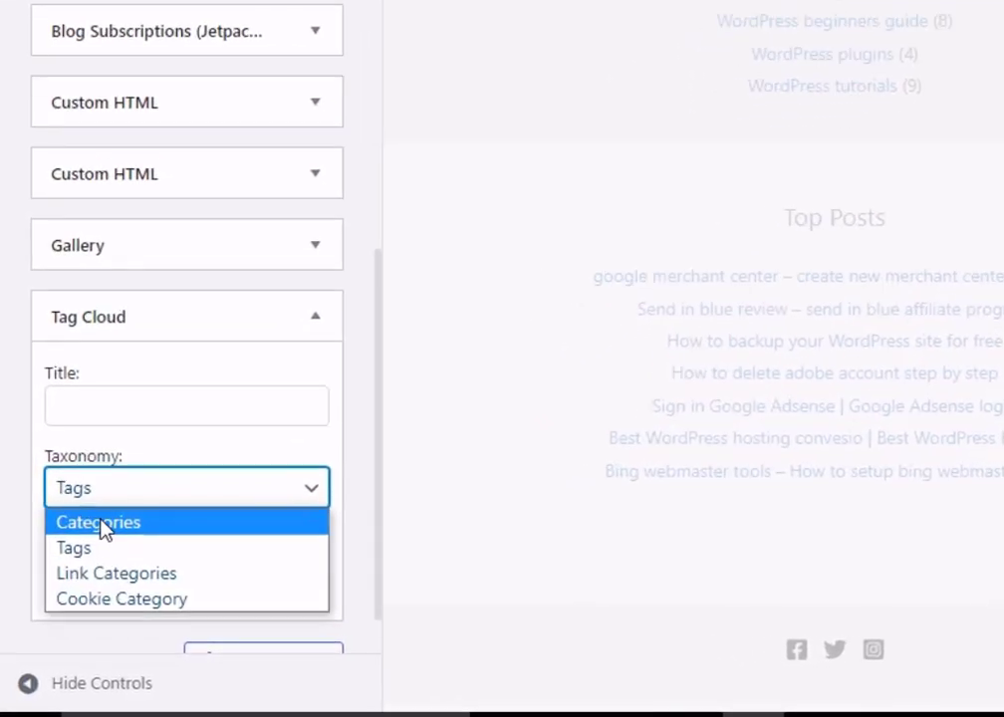
pyautogui.click(86, 553)
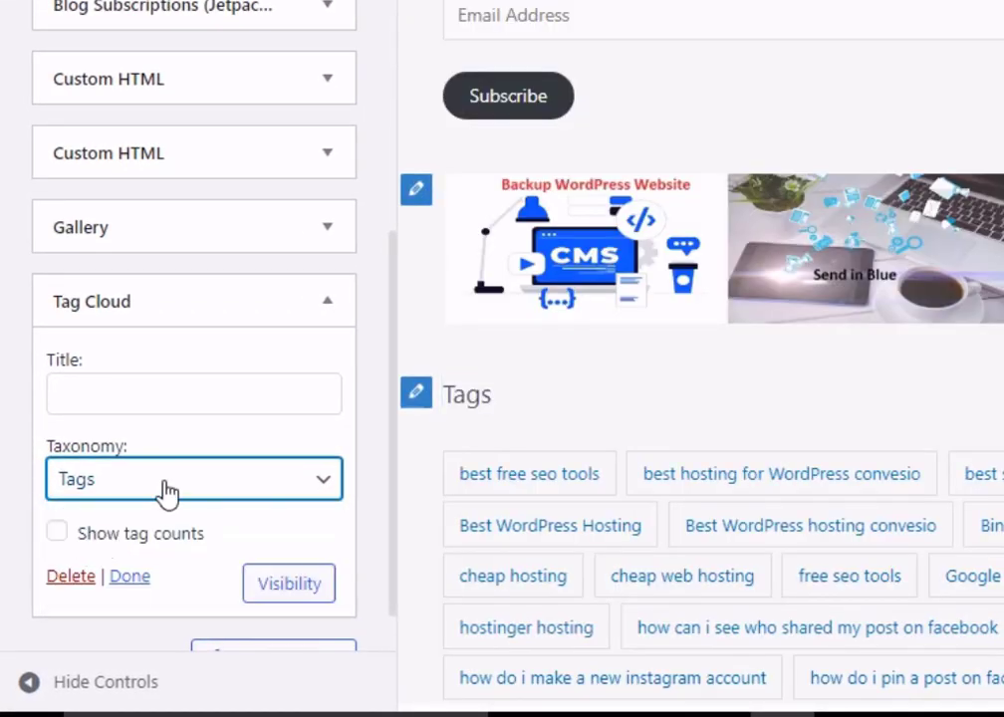
pyautogui.scroll(-2, 597, 419)
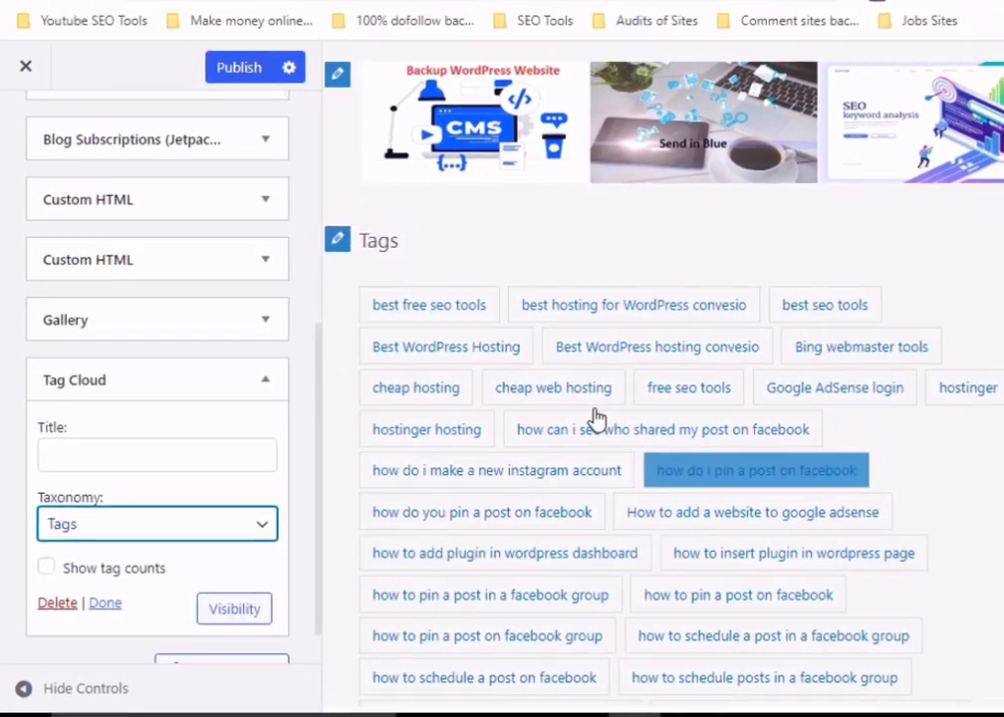
pyautogui.scroll(-6, 574, 463)
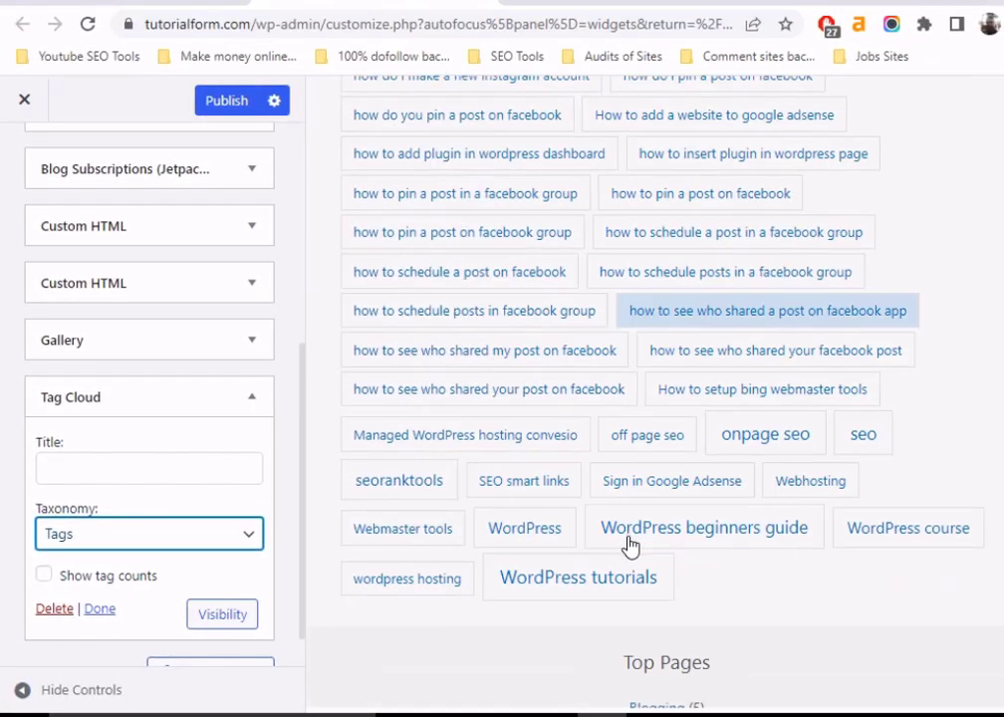
pyautogui.scroll(3, 601, 366)
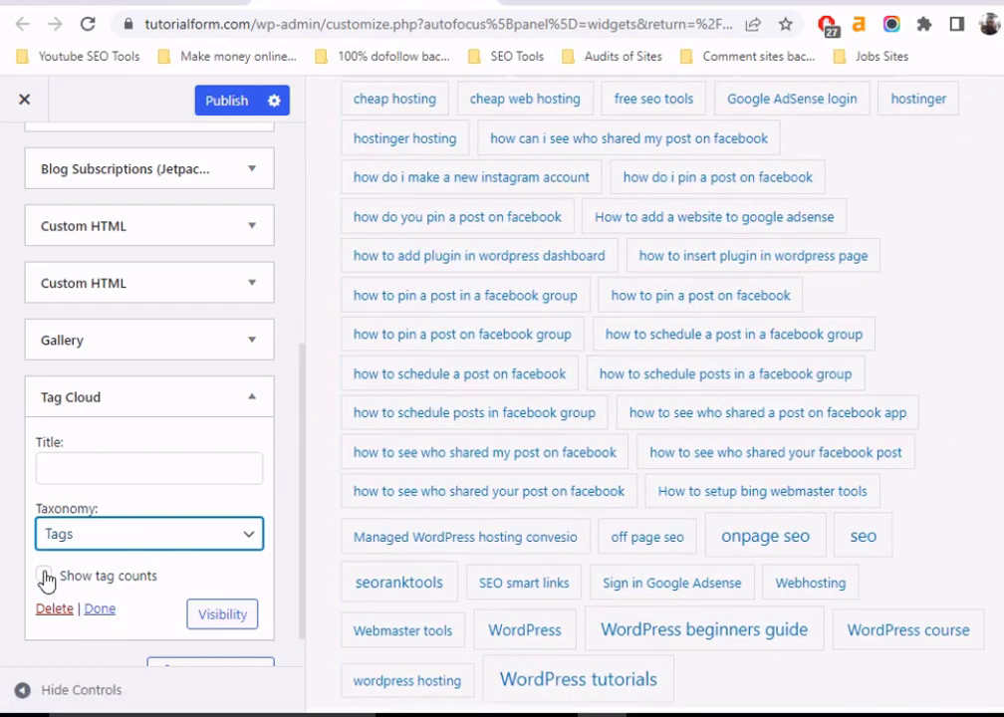
pyautogui.scroll(-2, 558, 457)
pyautogui.scroll(3, 577, 378)
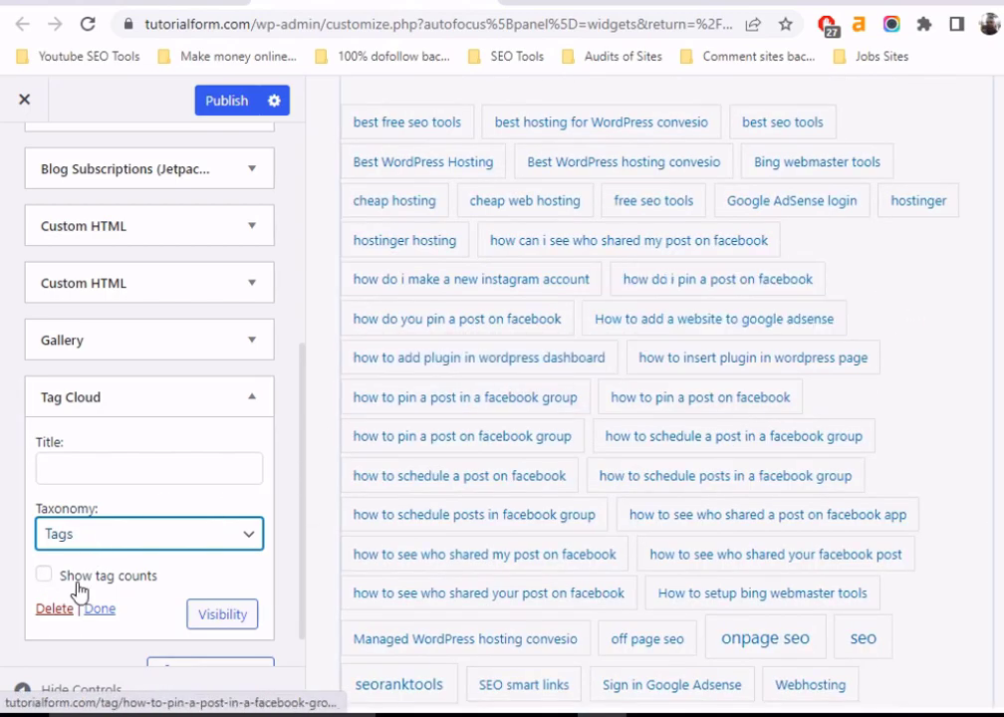
# Try showing tag counts in the Tag Cloud widget, check the site preview, and switch the counts off again.
pyautogui.click(43, 576)
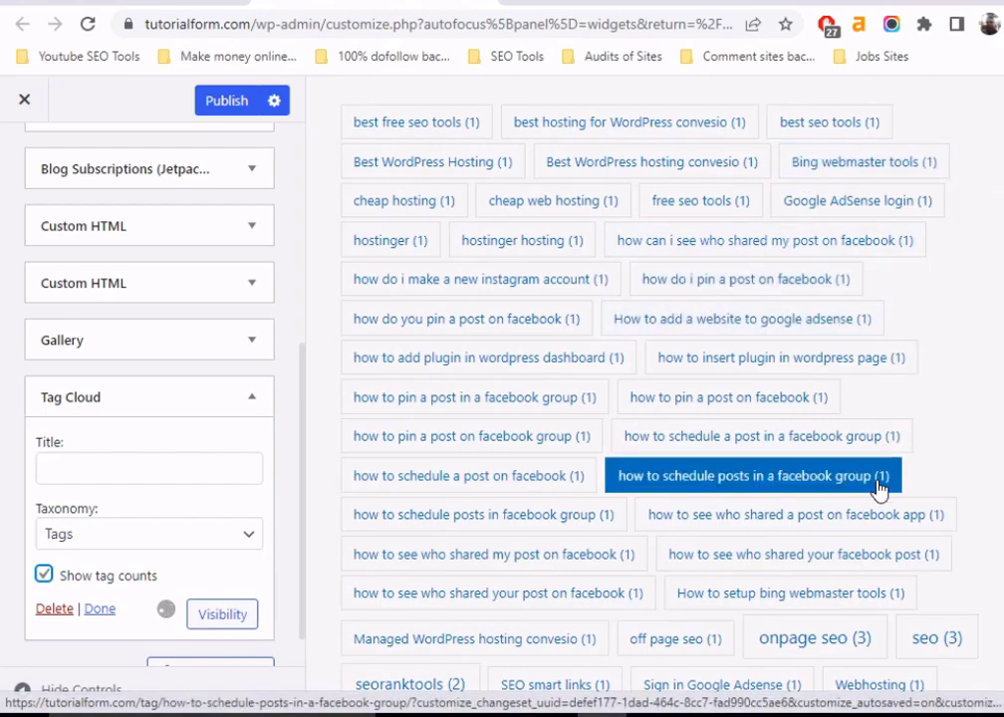
pyautogui.click(43, 575)
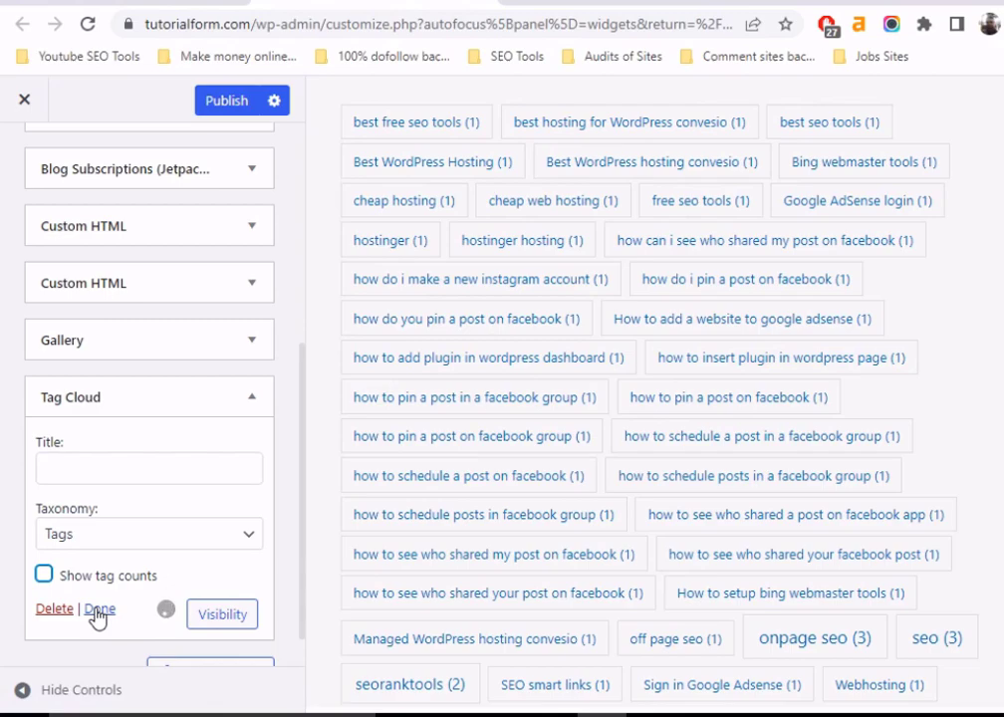
pyautogui.scroll(-2, 750, 414)
pyautogui.scroll(2, 753, 416)
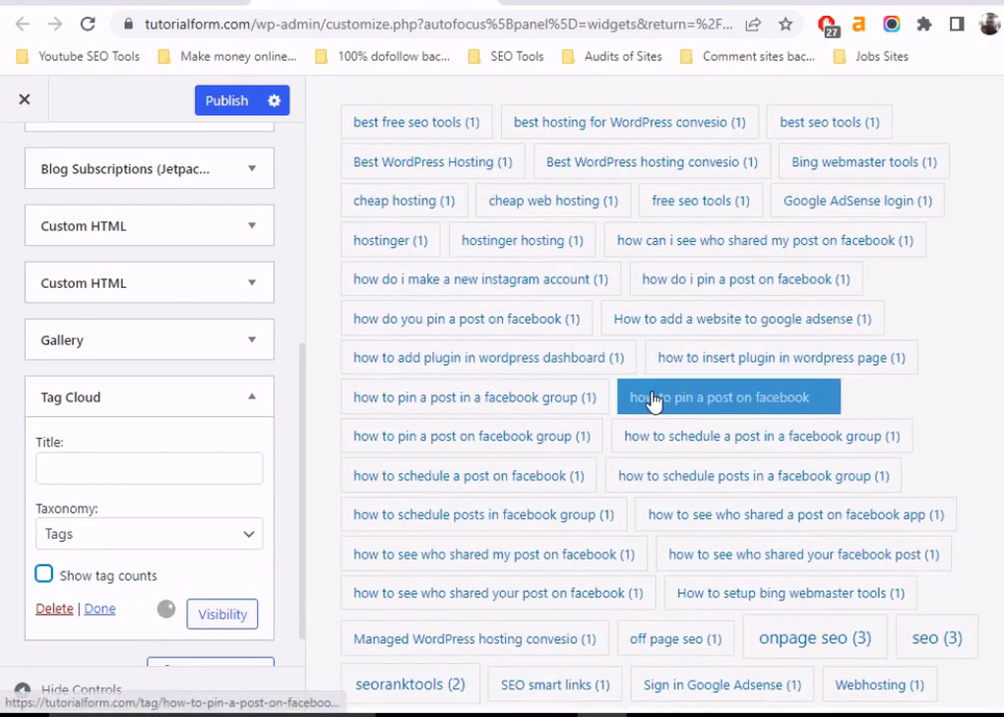
# Finish editing the Tag Cloud widget, publish the changes, and look over the site preview.
pyautogui.click(100, 608)
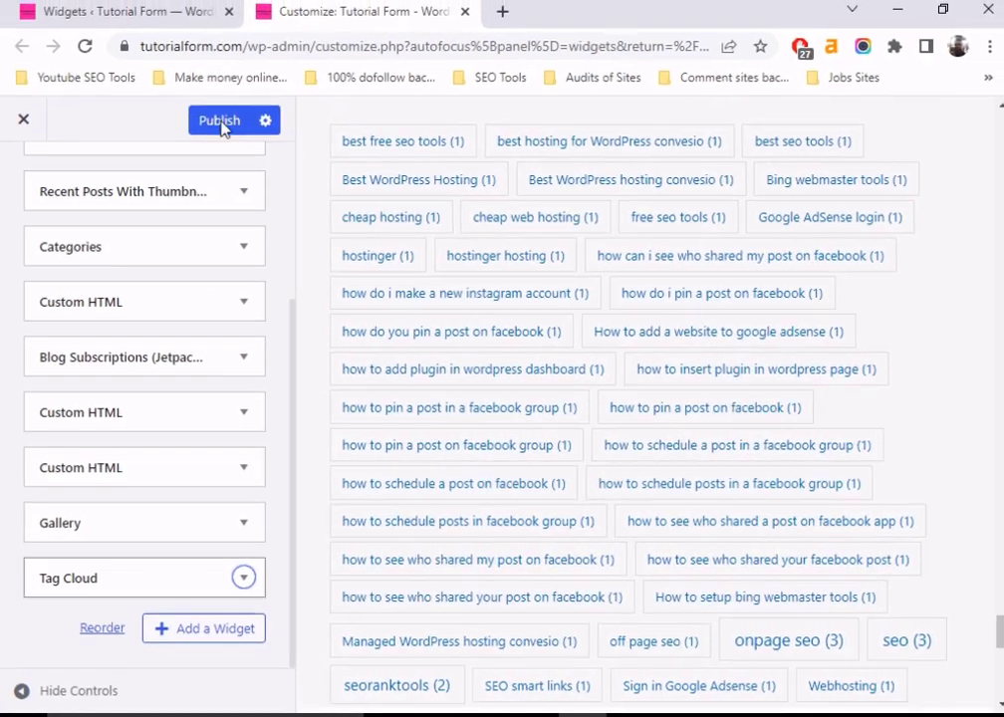
pyautogui.click(222, 130)
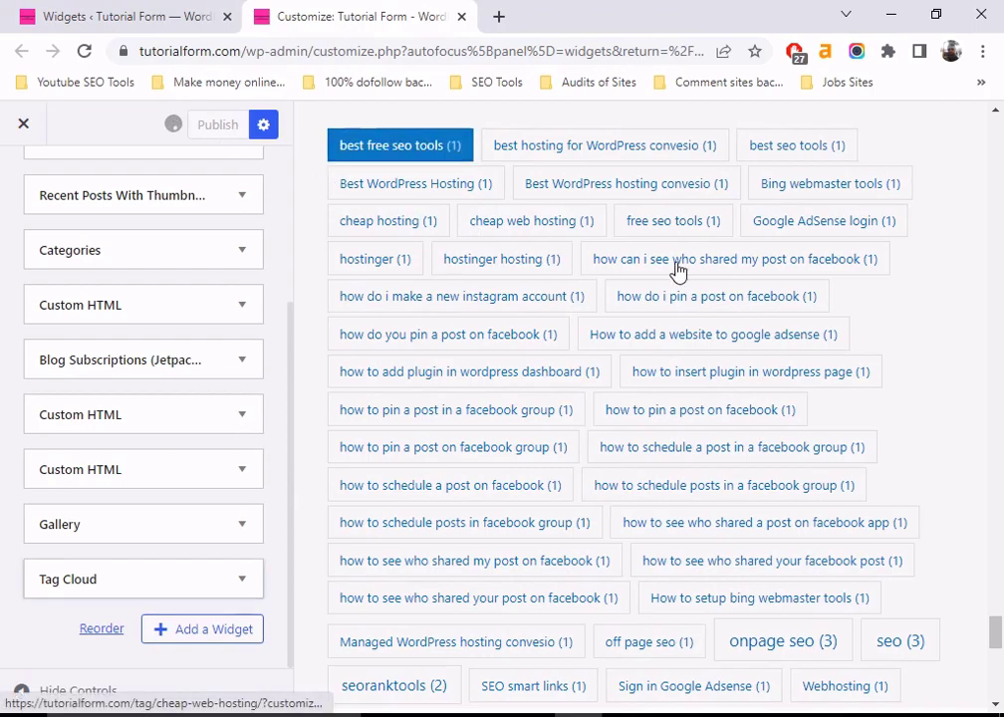
pyautogui.scroll(-8, 818, 321)
pyautogui.scroll(-2, 828, 334)
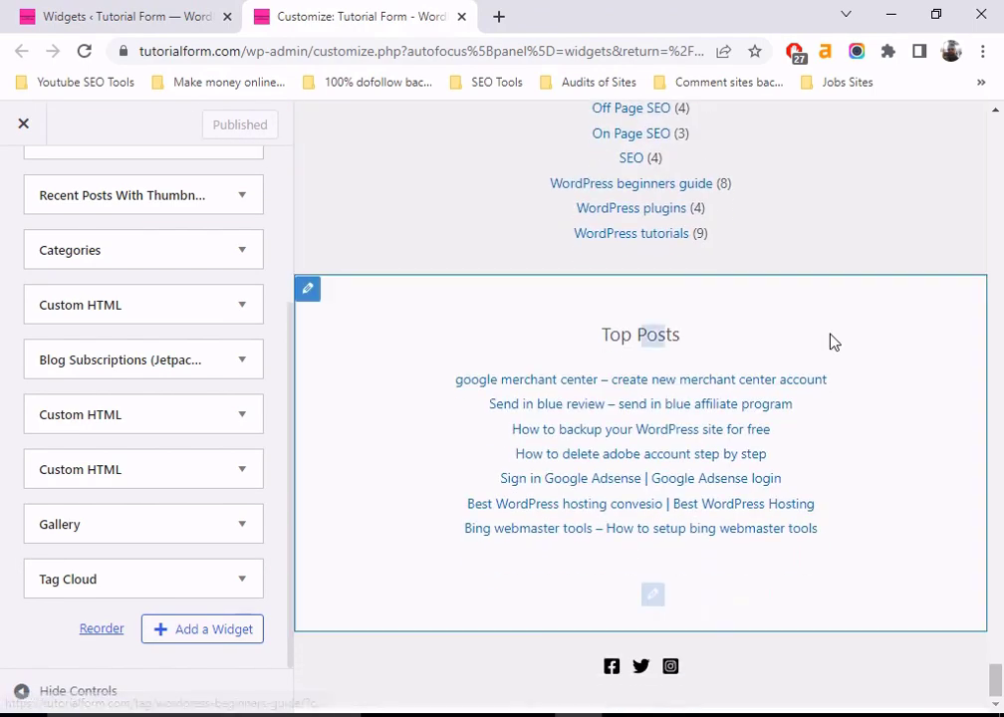
pyautogui.scroll(10, 828, 340)
pyautogui.scroll(15, 834, 342)
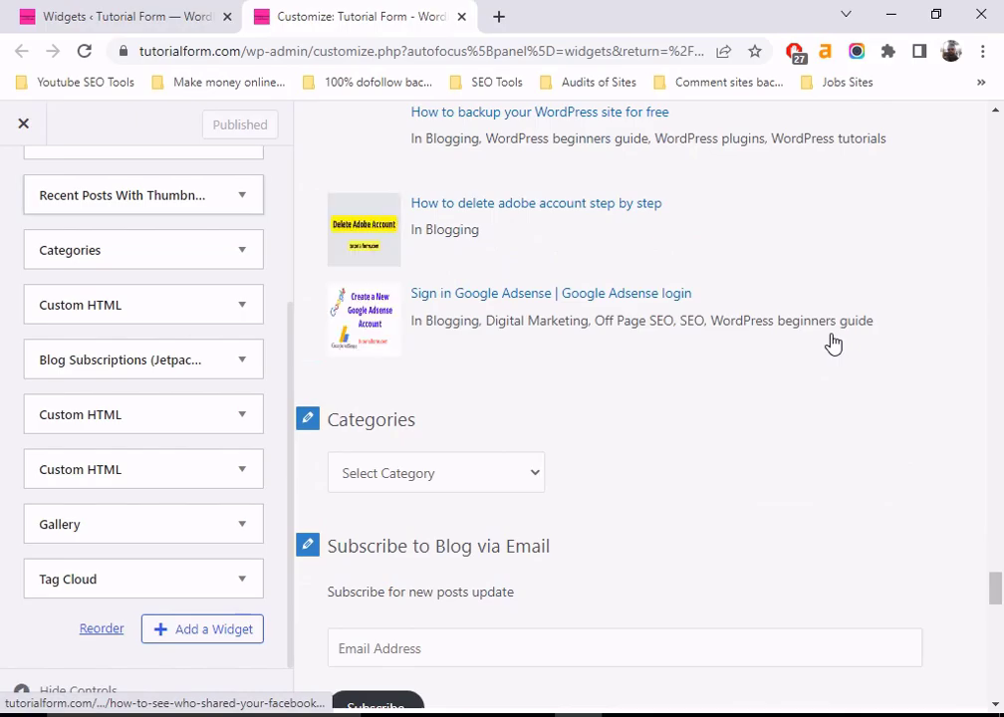
pyautogui.scroll(5, 732, 317)
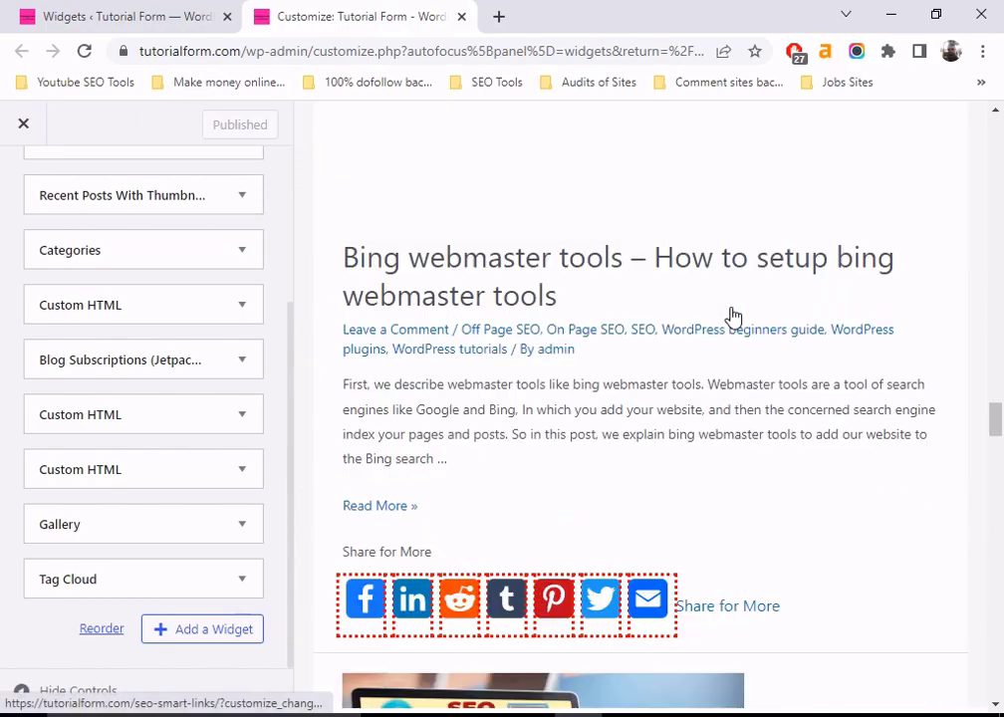
# Return to the WordPress Widgets admin page and open the live Tutorial Form site in a new browser tab.
pyautogui.click(99, 20)
pyautogui.moveTo(105, 125)
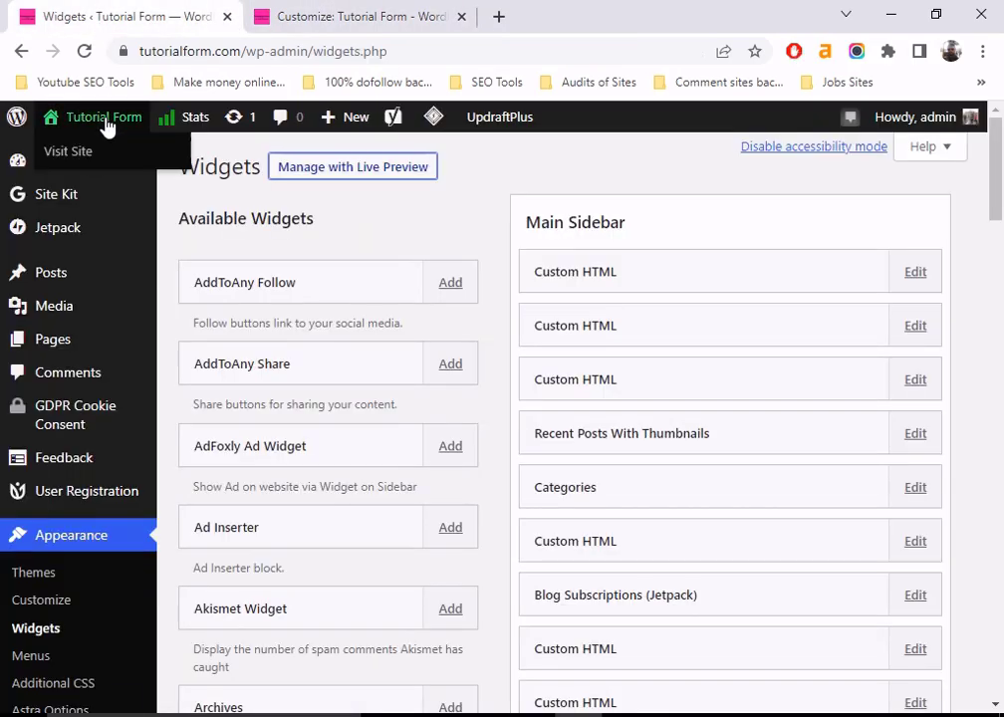
pyautogui.rightClick(71, 157)
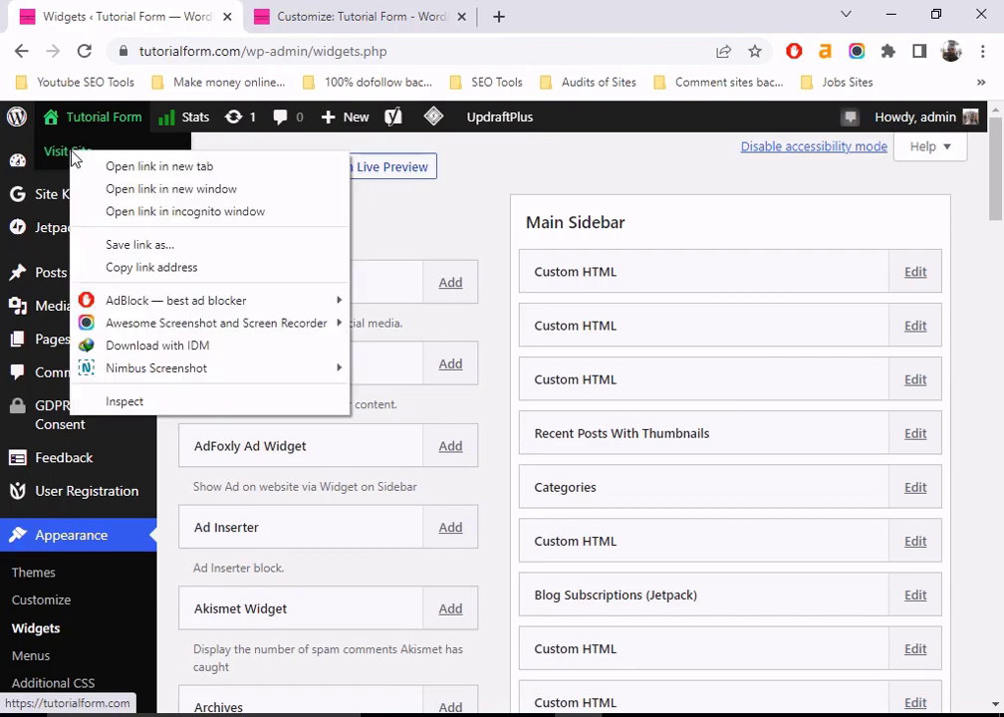
pyautogui.click(140, 171)
pyautogui.click(568, 9)
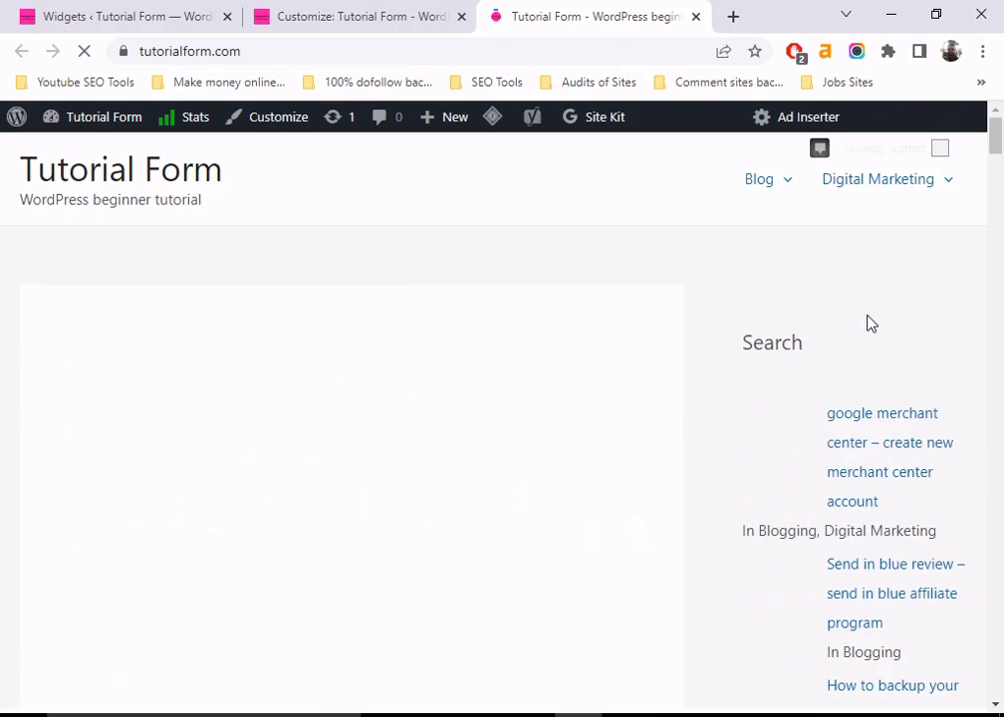
# Examine the live homepage's sidebar for the Gallery and Tag Cloud widgets, and review the rest of the page down to the footer.
pyautogui.scroll(-5, 873, 363)
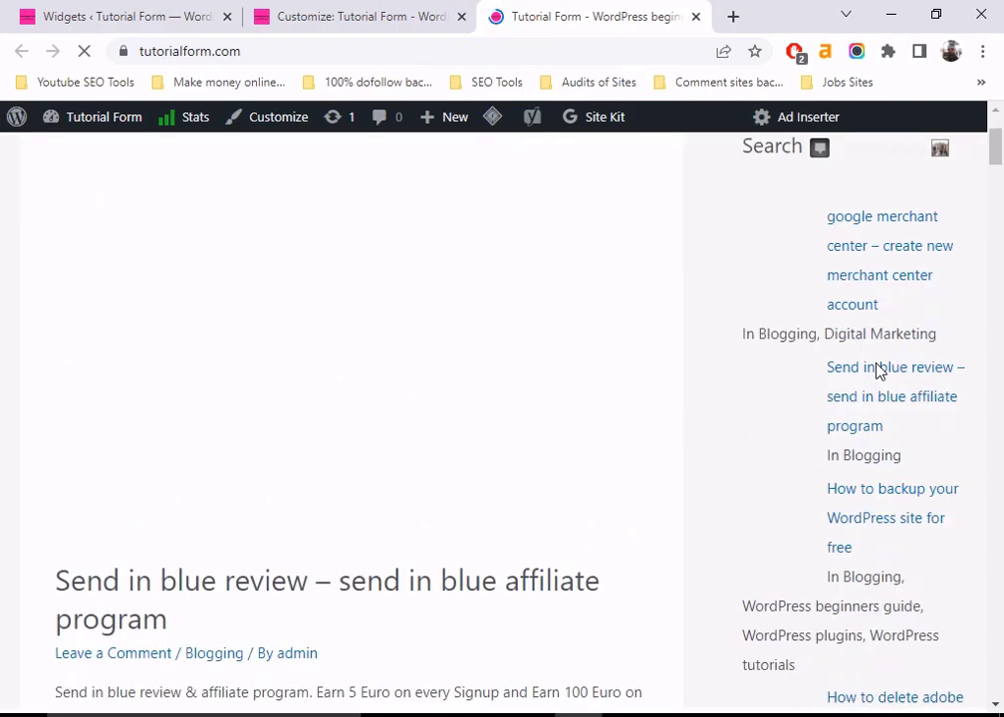
pyautogui.scroll(-9, 877, 372)
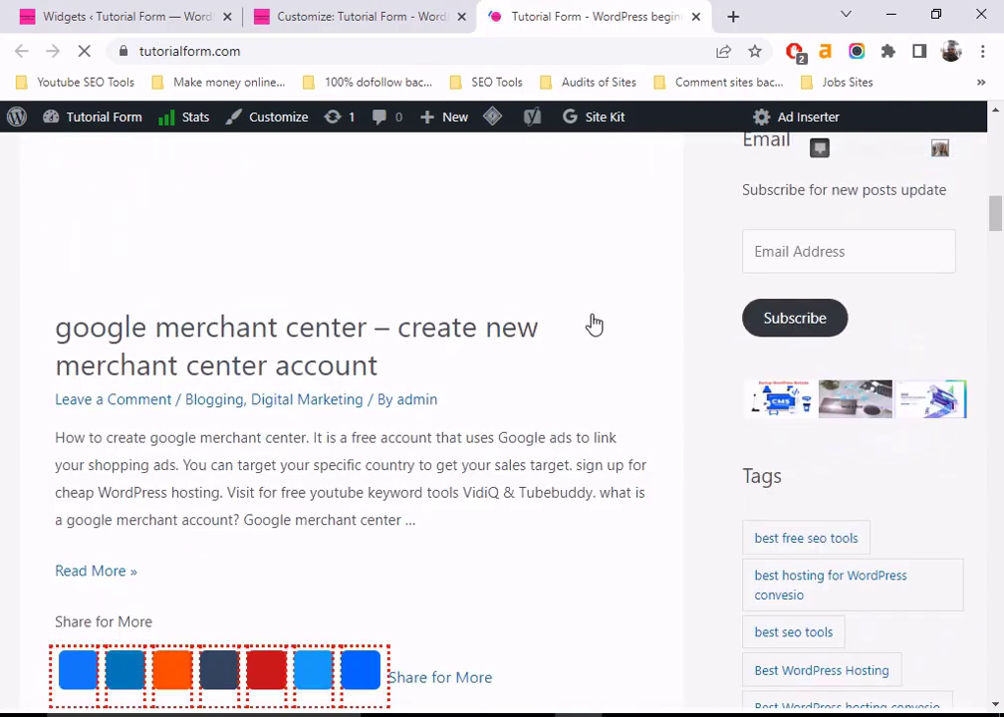
pyautogui.scroll(-5, 554, 341)
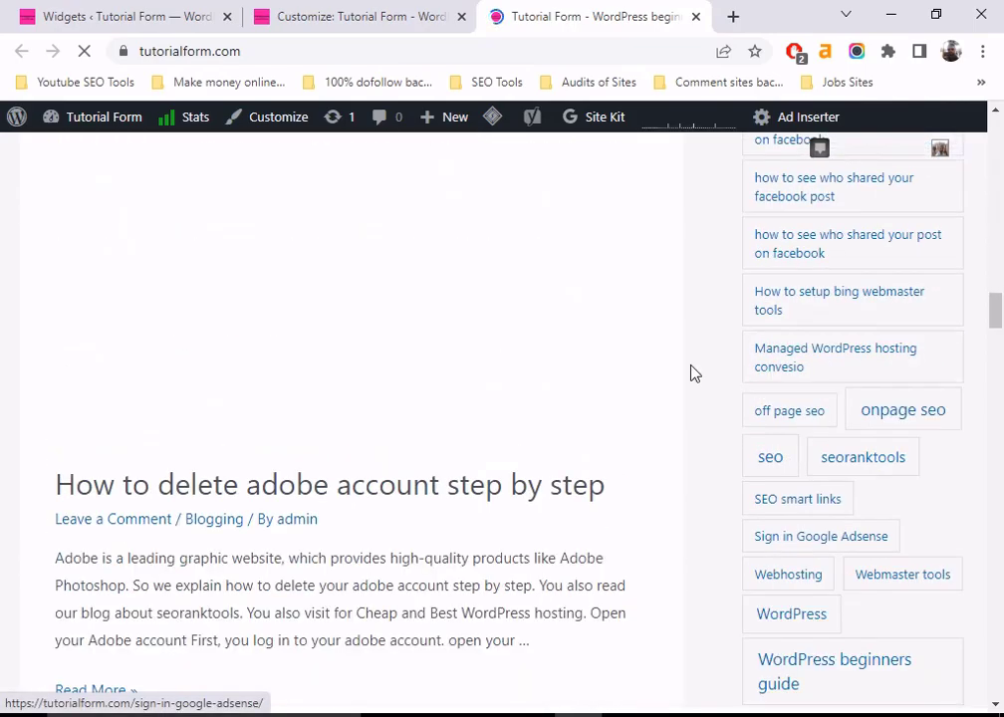
pyautogui.scroll(11, 883, 345)
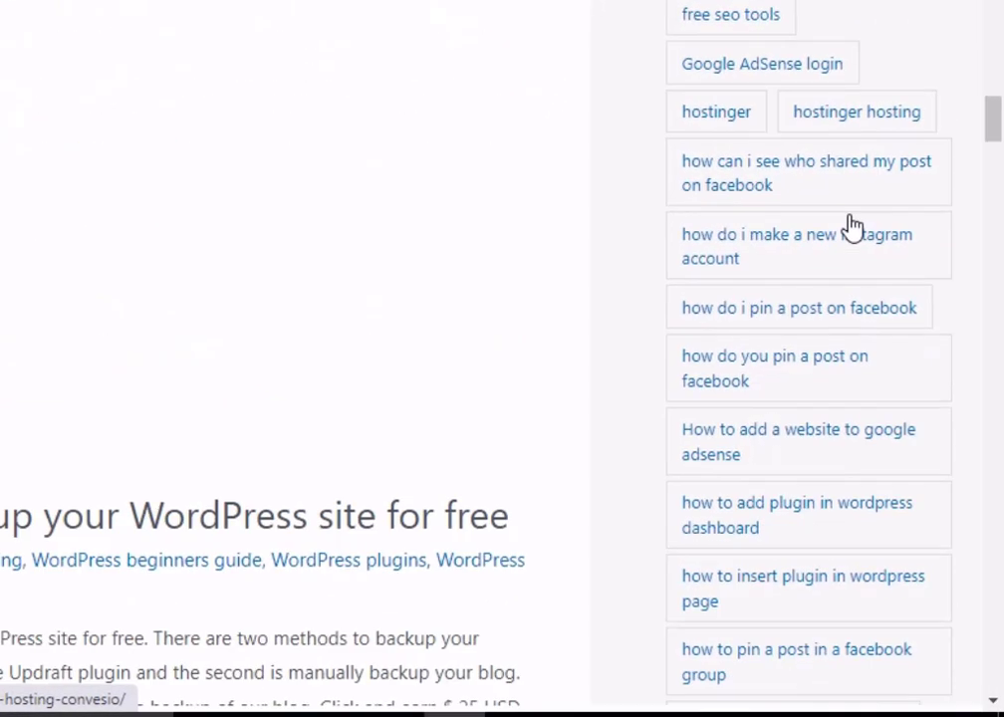
pyautogui.scroll(8, 855, 225)
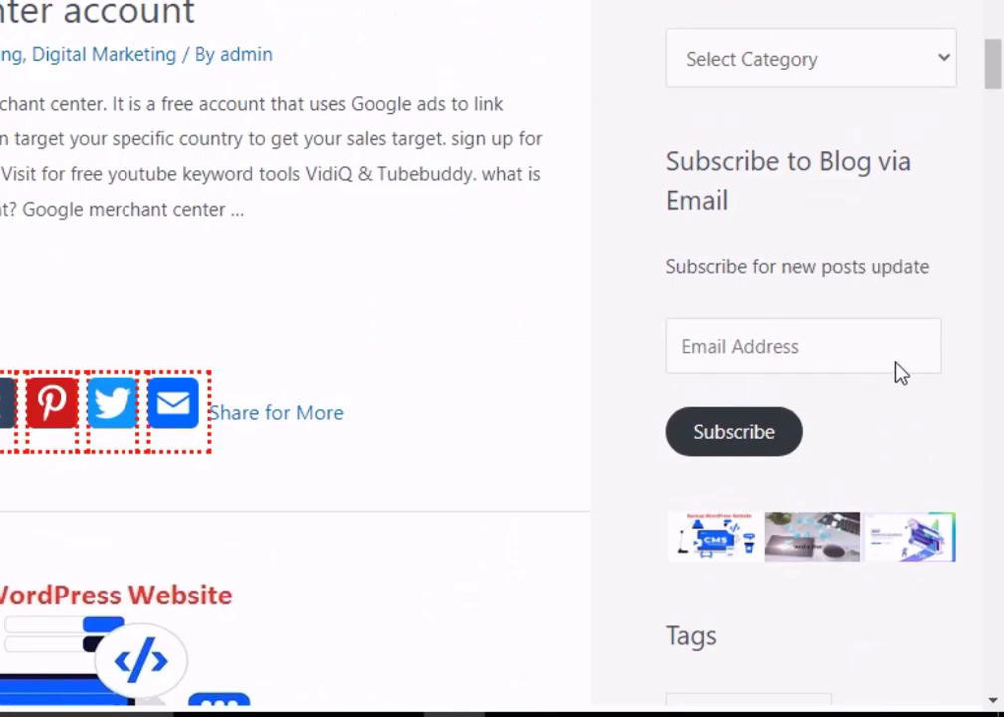
pyautogui.scroll(-2, 896, 368)
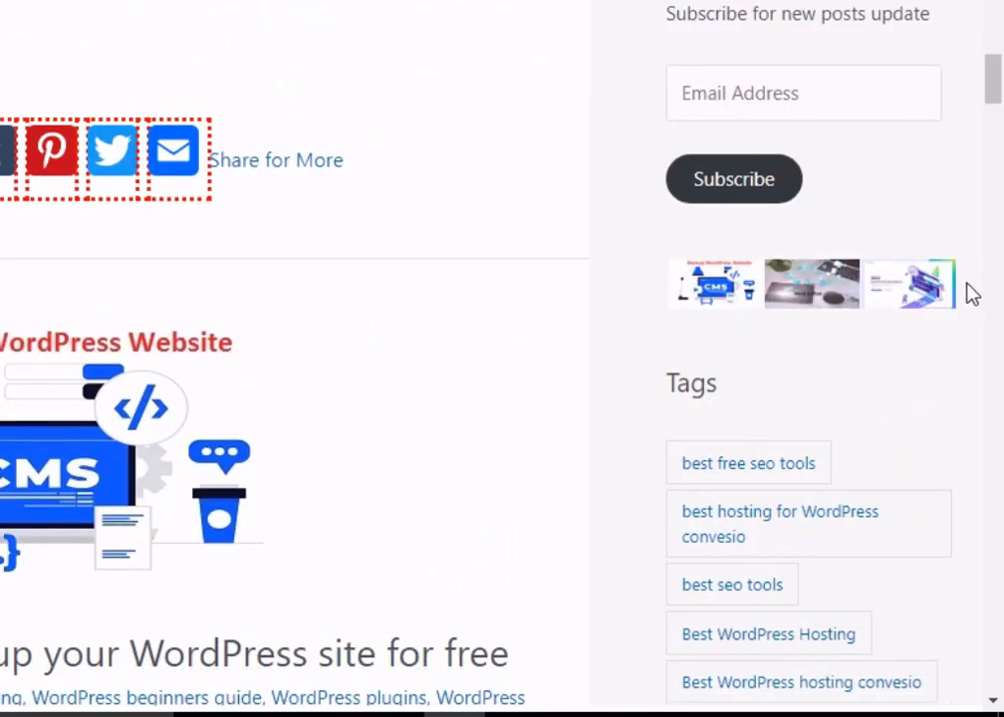
pyautogui.scroll(-2, 968, 295)
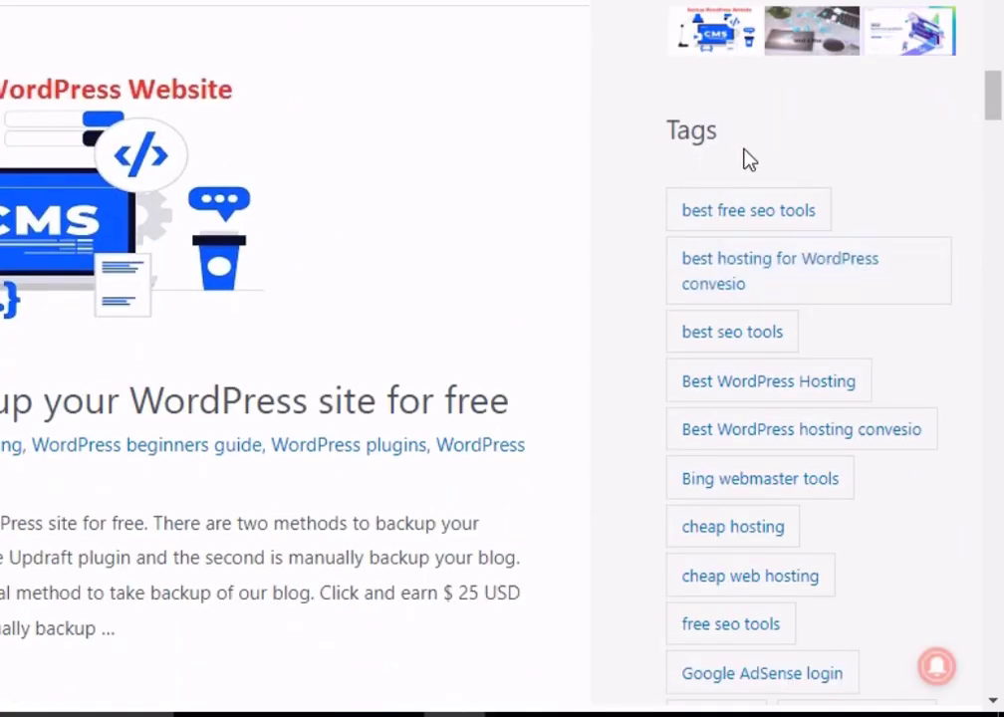
pyautogui.scroll(-10, 757, 199)
pyautogui.moveTo(994, 183); pyautogui.dragTo(983, 687)
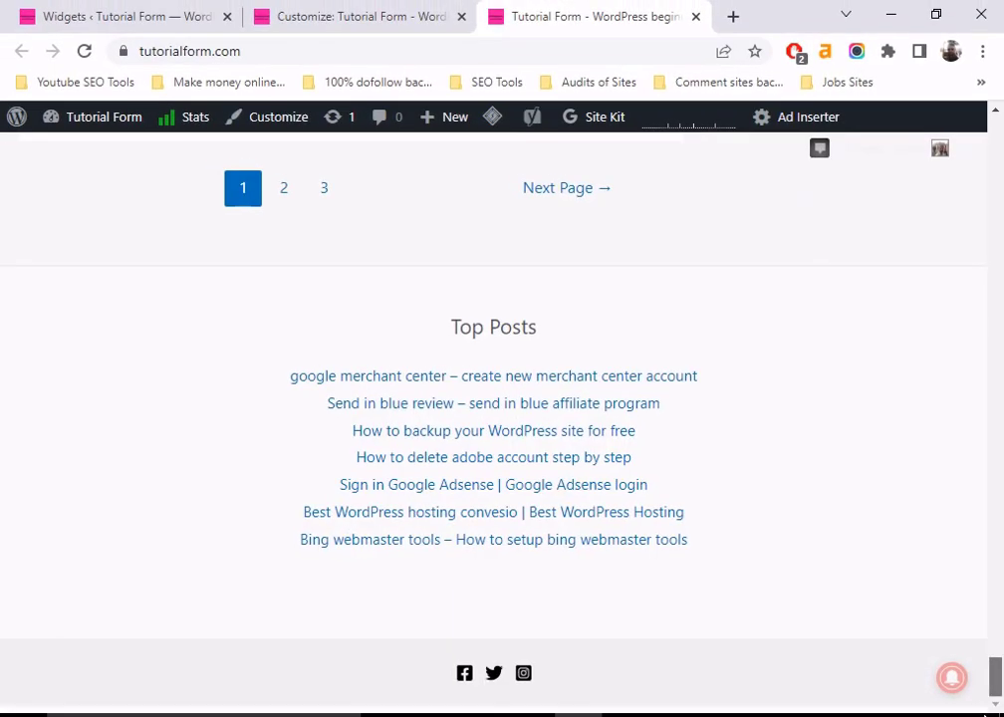
pyautogui.scroll(2, 869, 435)
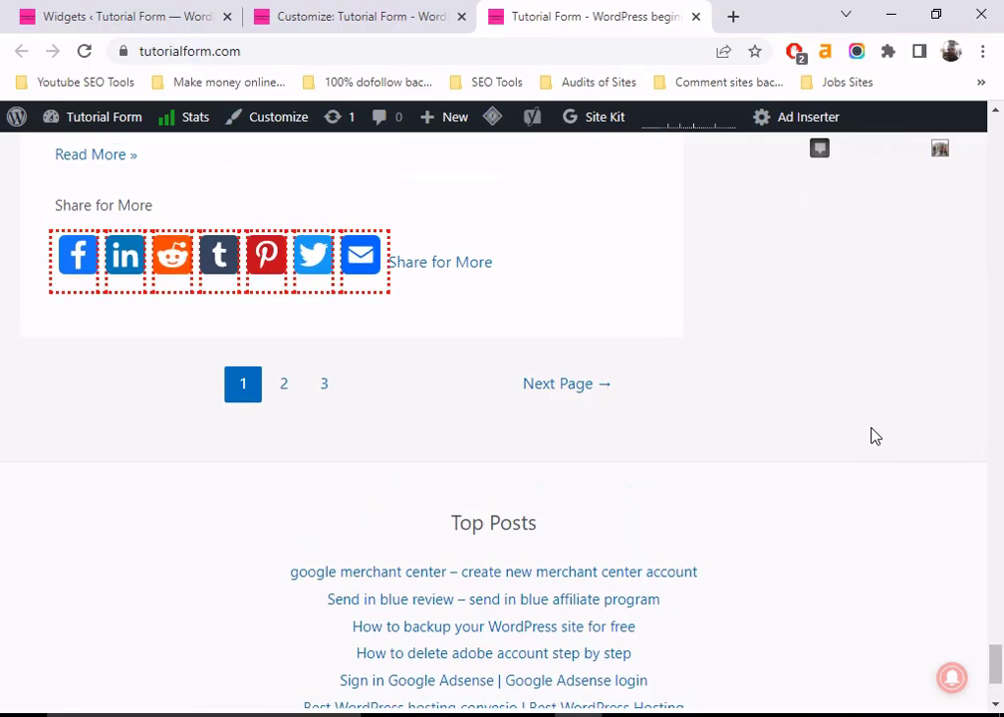
pyautogui.scroll(15, 869, 435)
pyautogui.scroll(15, 885, 430)
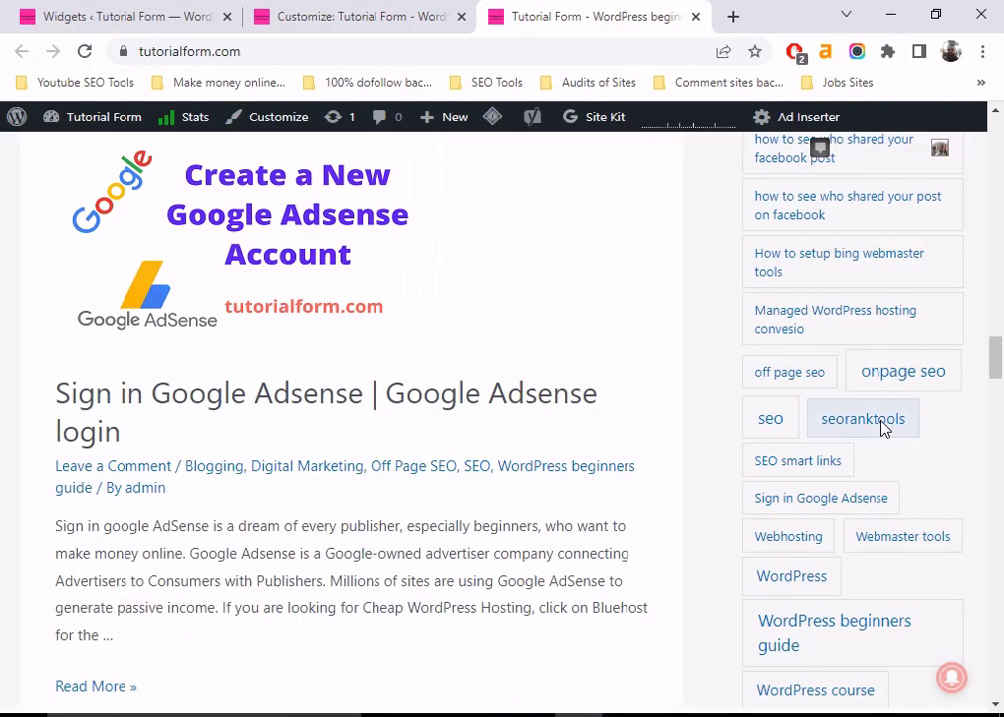
pyautogui.scroll(-5, 885, 429)
pyautogui.scroll(6, 853, 301)
pyautogui.scroll(20, 853, 301)
pyautogui.scroll(-1, 271, 528)
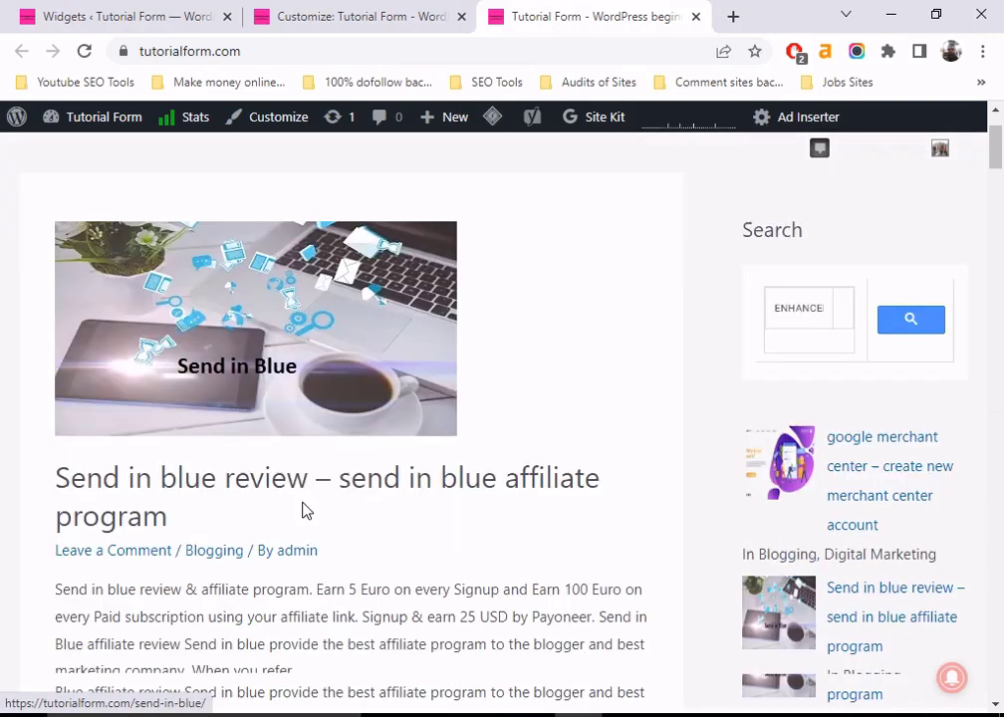
# Examine the live homepage's footer and compare it with the Header and Footer Builder widget areas on the Widgets page.
pyautogui.scroll(-6, 271, 528)
pyautogui.moveTo(999, 199); pyautogui.dragTo(989, 692)
pyautogui.scroll(-2, 408, 398)
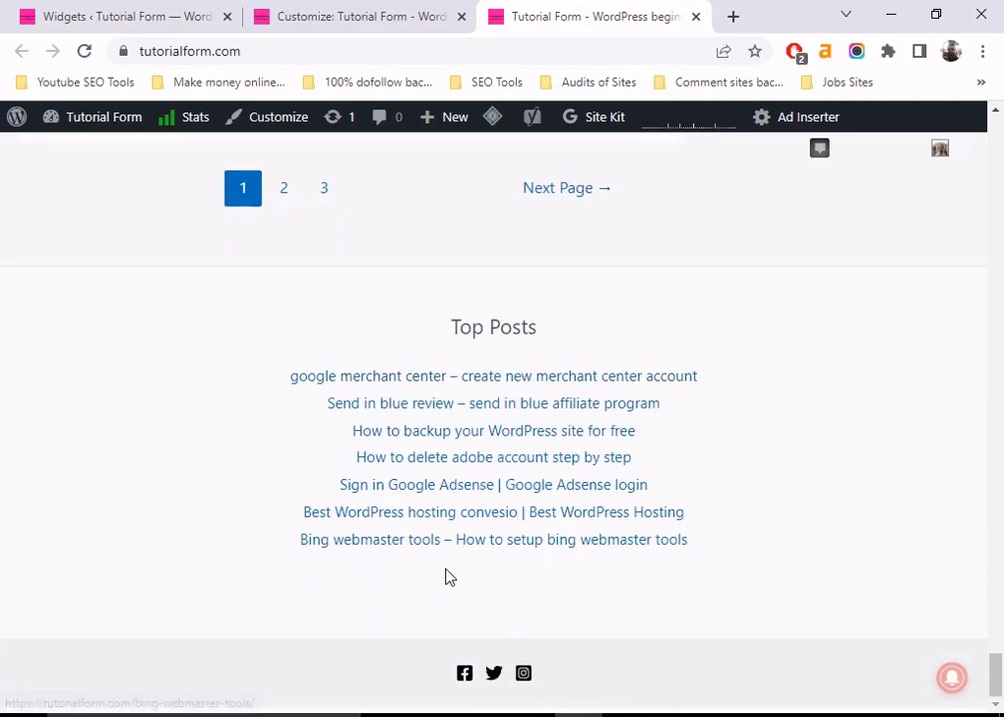
pyautogui.click(139, 10)
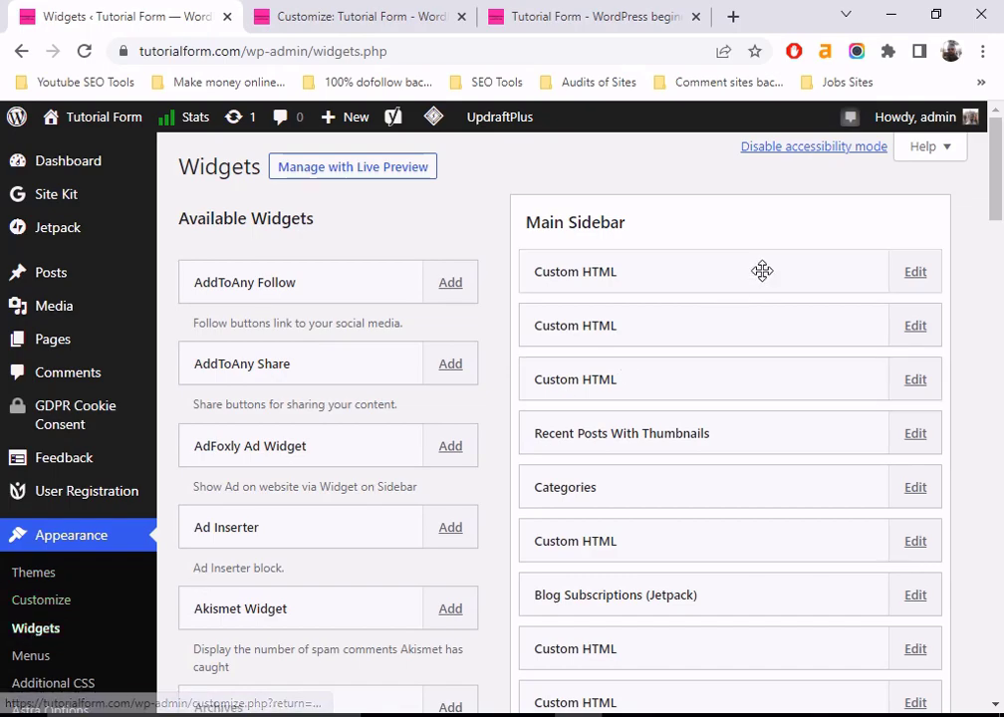
pyautogui.scroll(-4, 762, 253)
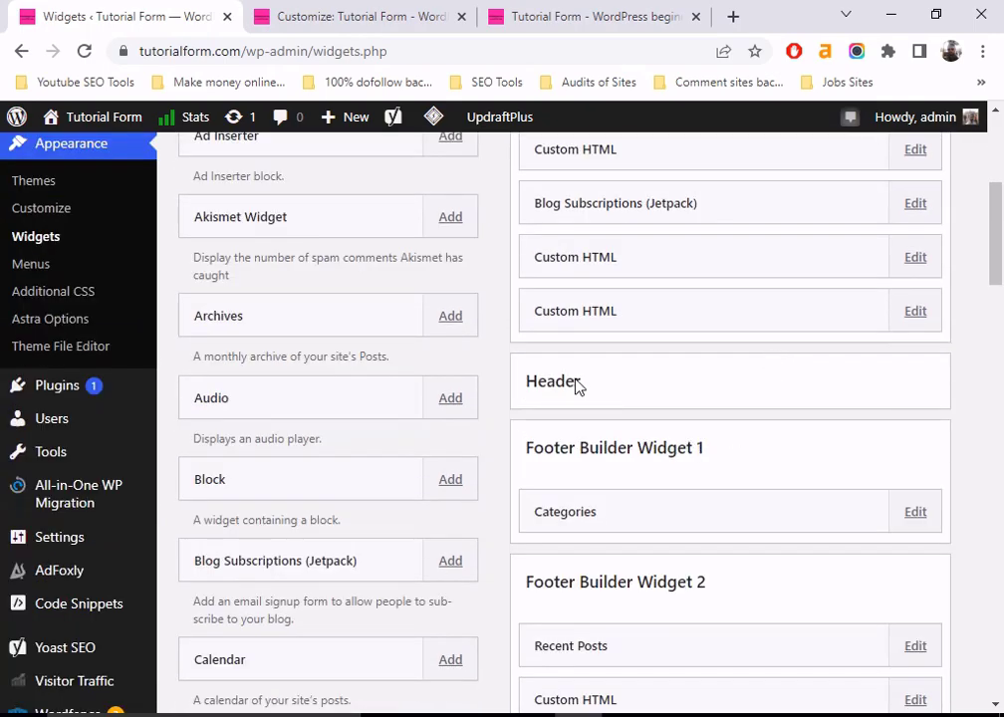
pyautogui.scroll(-2, 762, 464)
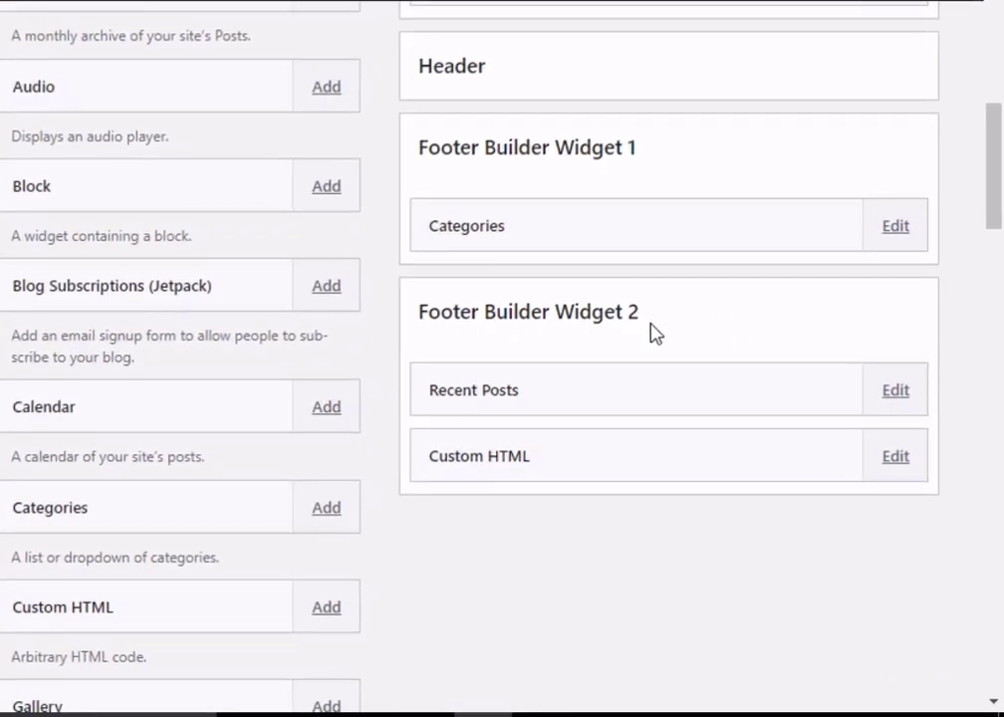
pyautogui.scroll(1, 656, 333)
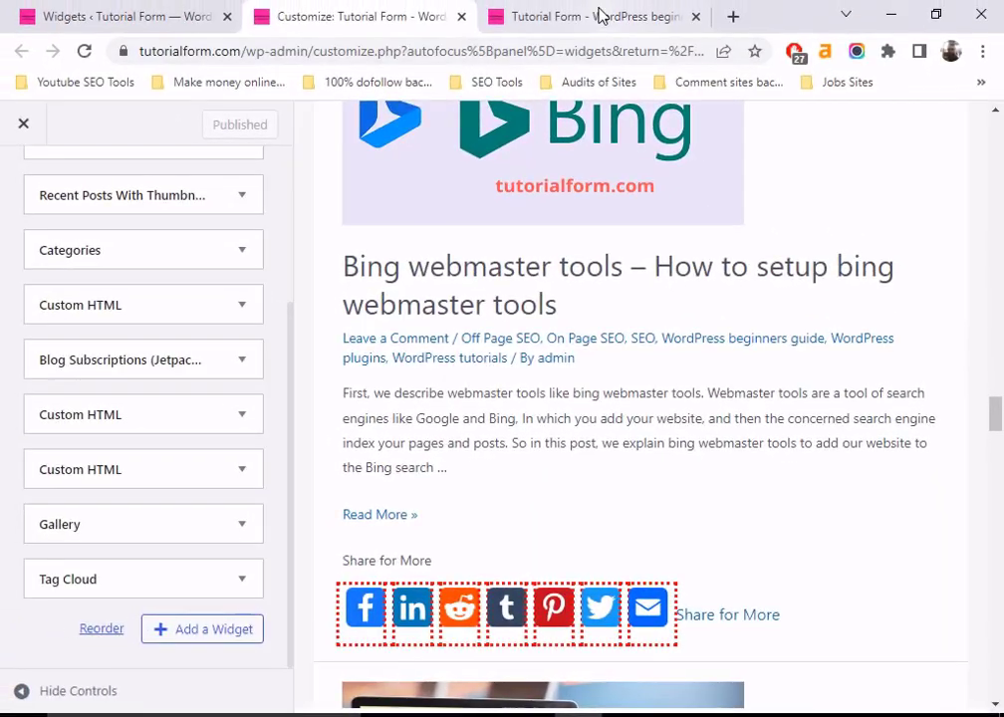
pyautogui.click(604, 18)
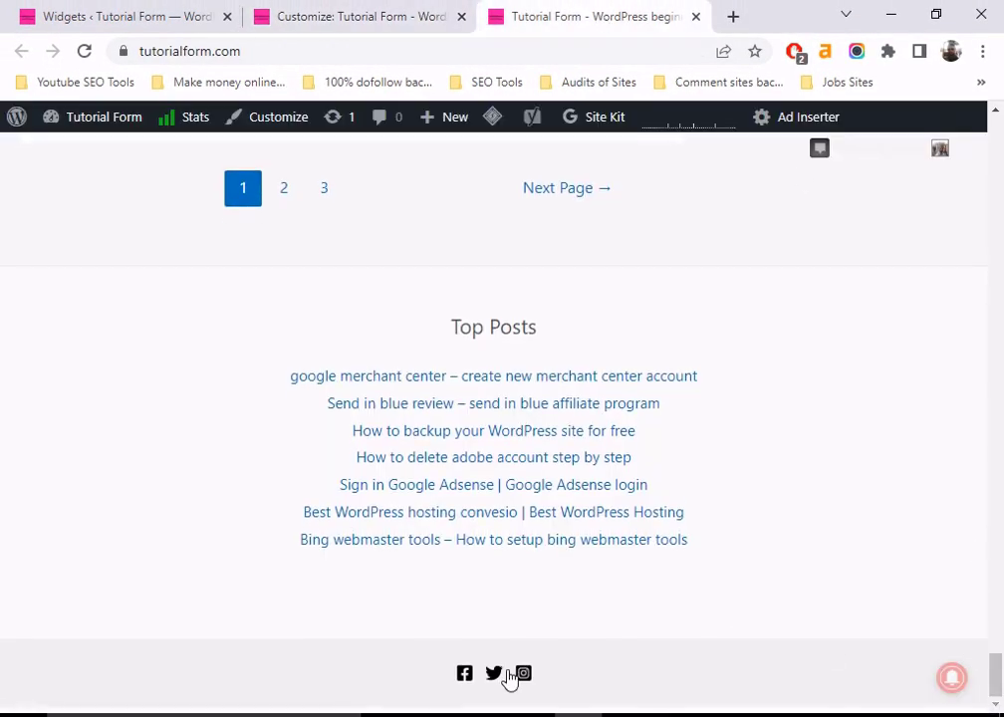
# Return to the Widgets page and start adding a Tag Cloud widget from the available widgets.
pyautogui.click(149, 12)
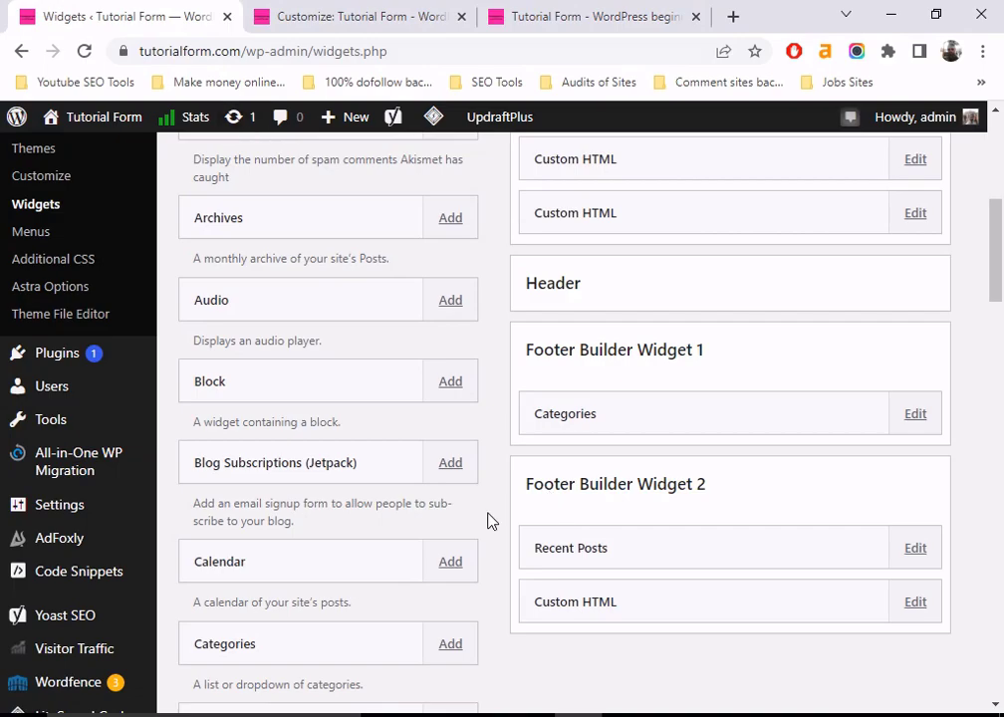
pyautogui.scroll(-2, 311, 535)
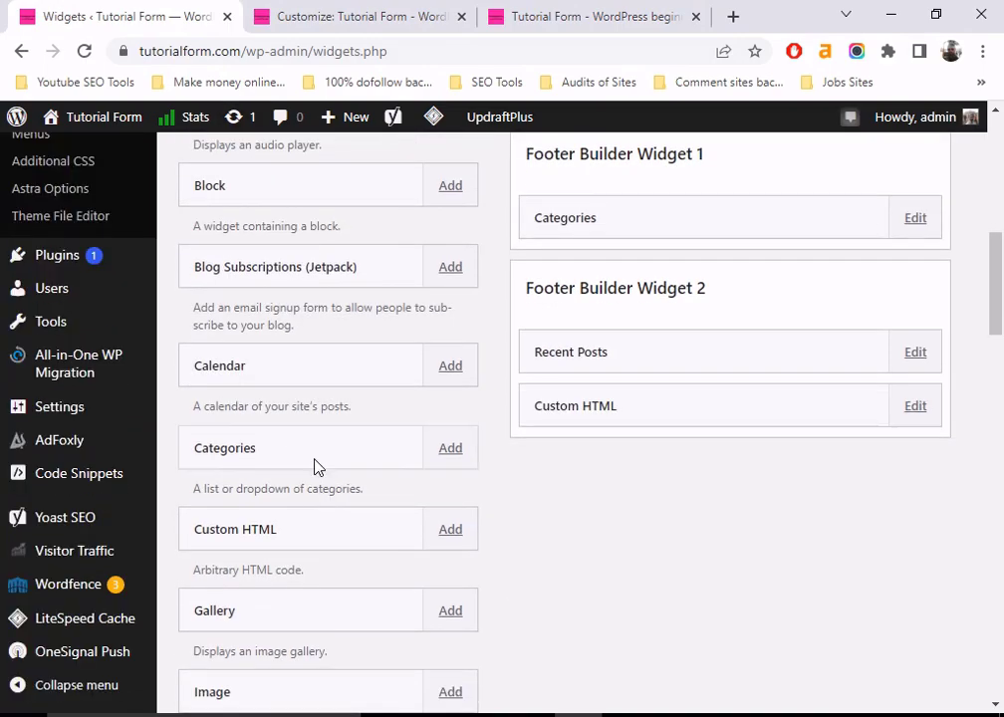
pyautogui.scroll(-1, 312, 464)
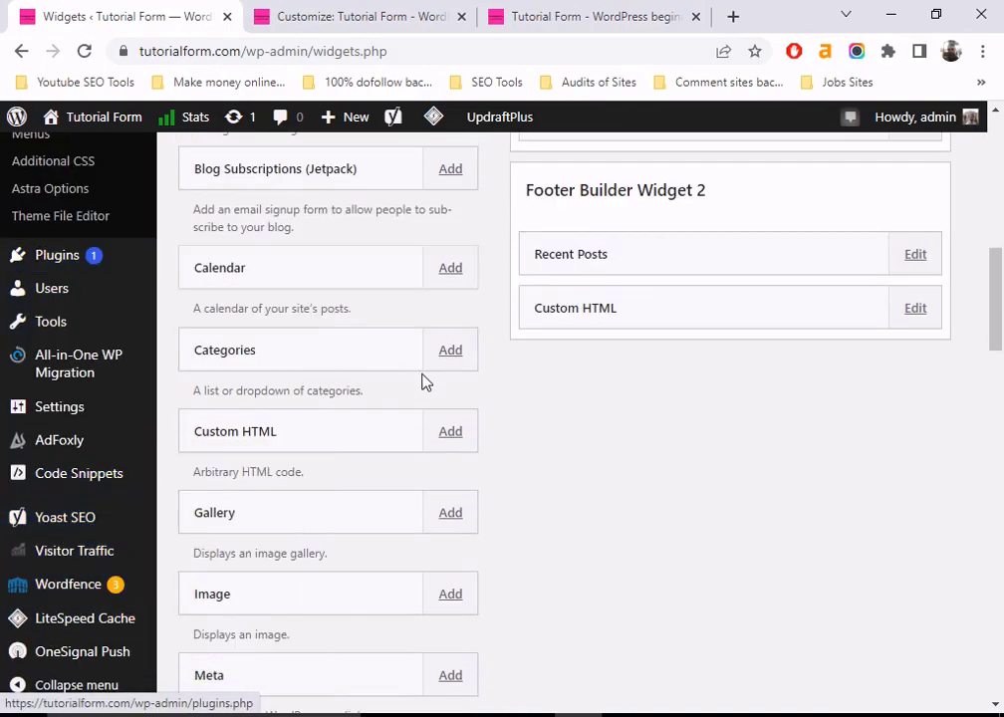
pyautogui.scroll(-3, 408, 399)
pyautogui.scroll(-1, 405, 423)
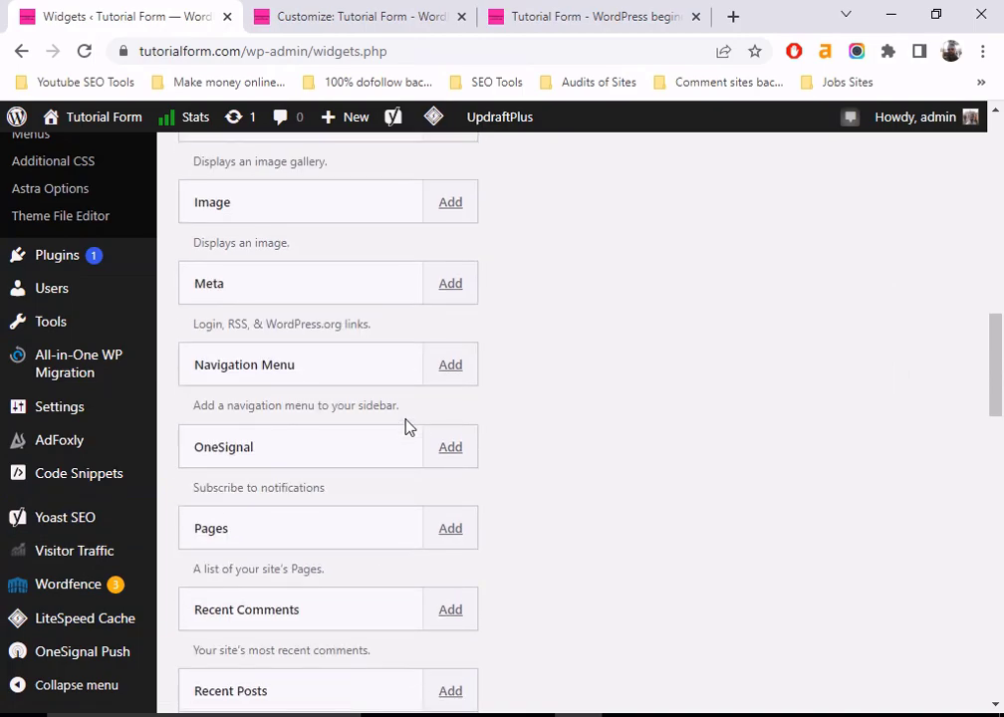
pyautogui.scroll(-4, 406, 438)
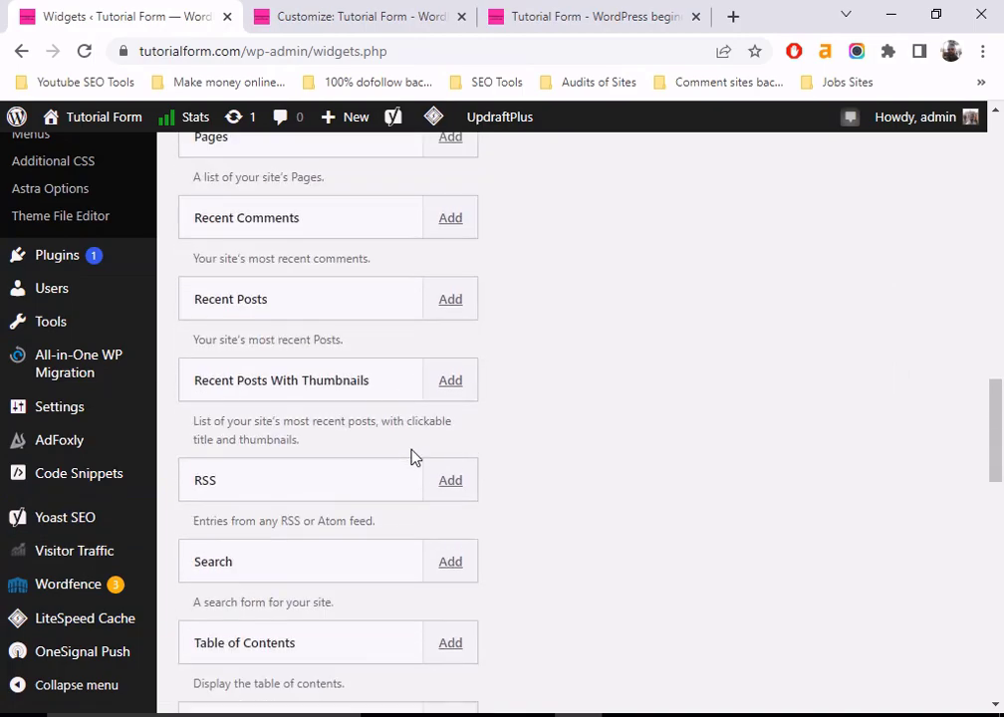
pyautogui.scroll(-2, 416, 460)
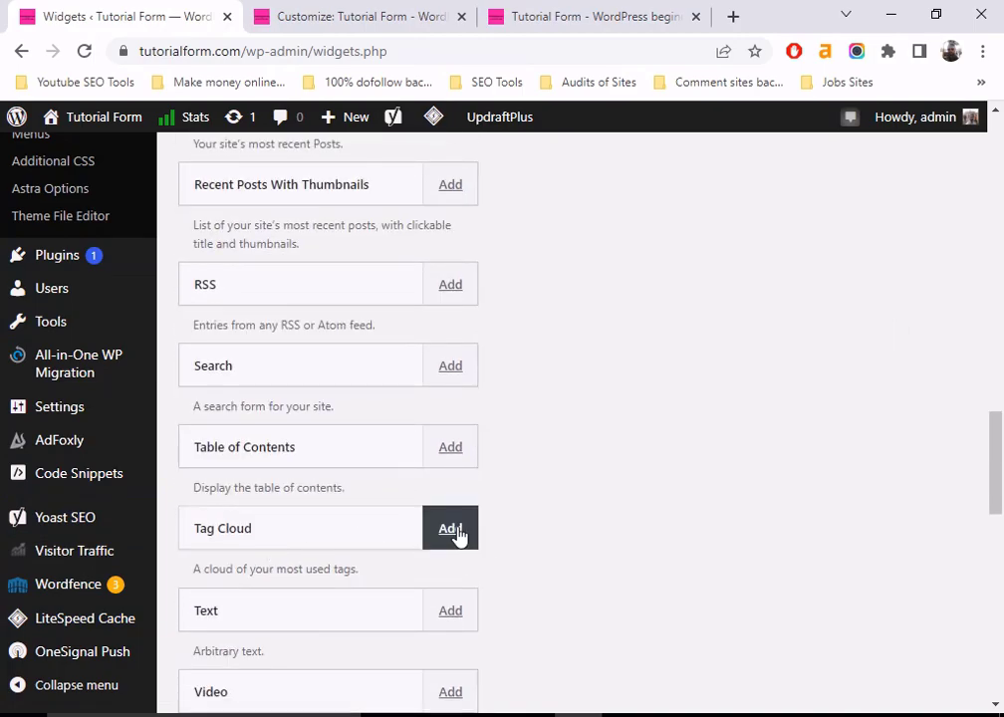
pyautogui.click(450, 529)
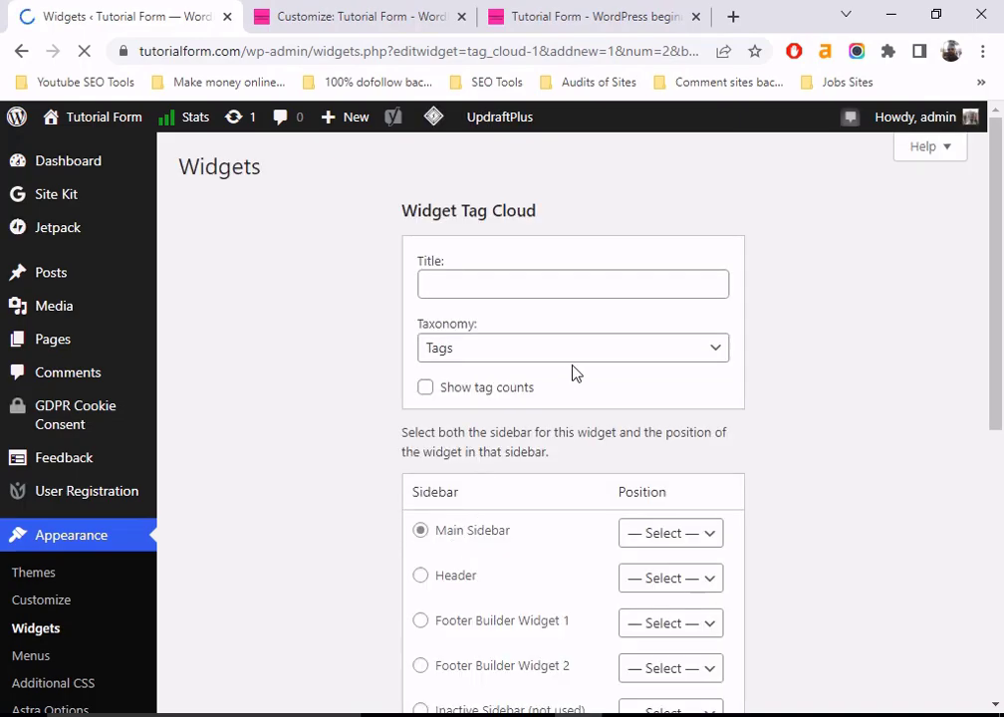
# Assign the new Tag Cloud widget to Footer Builder Widget 2 at position 3.
pyautogui.scroll(-2, 627, 422)
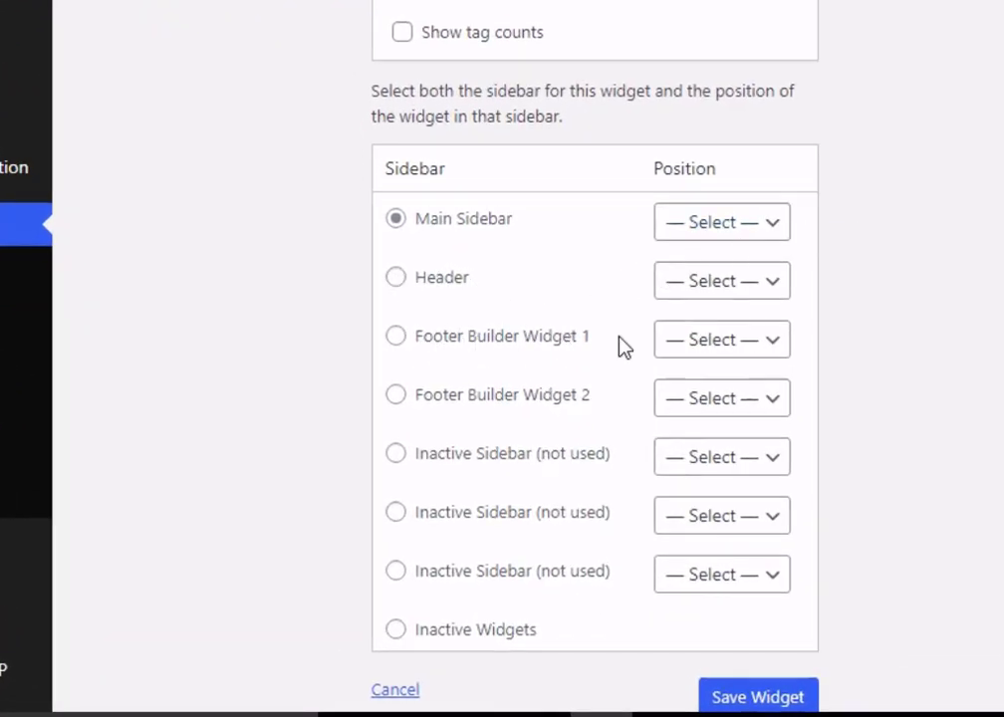
pyautogui.click(395, 395)
pyautogui.click(759, 404)
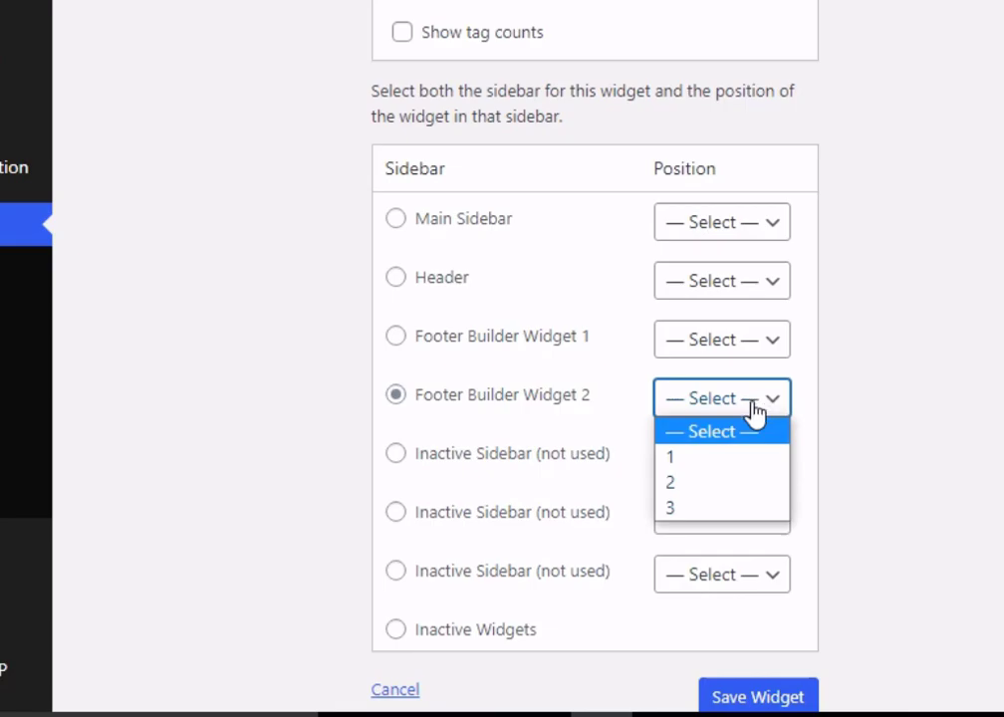
pyautogui.click(672, 510)
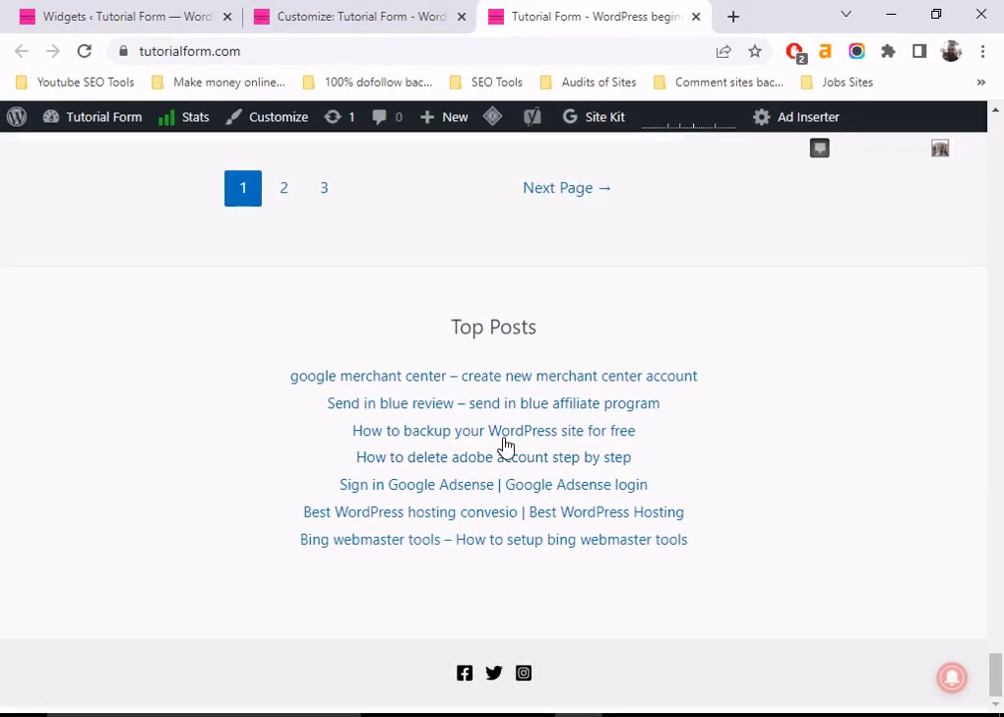
# Check the live site's footer once more, return to the Tag Cloud form, and save the widget.
pyautogui.scroll(5, 503, 444)
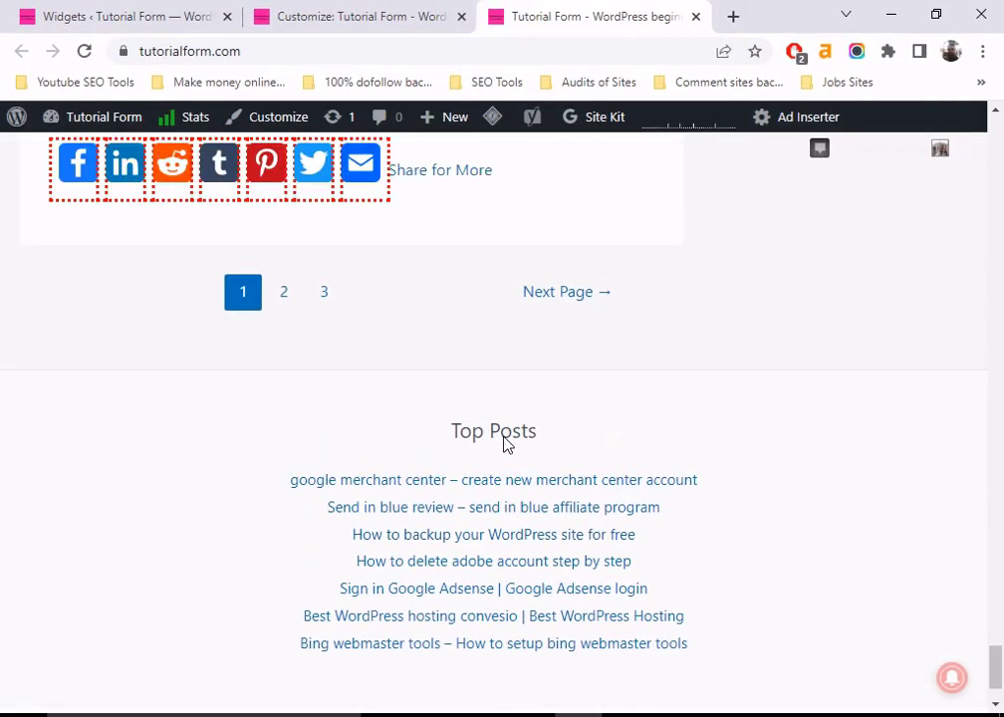
pyautogui.scroll(-5, 509, 442)
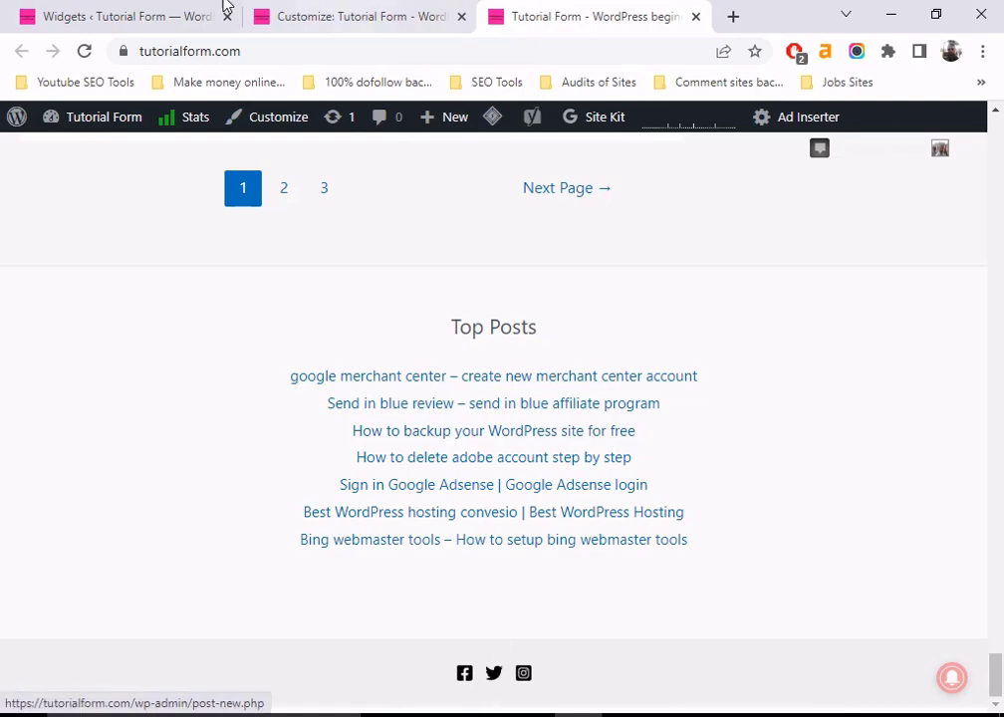
pyautogui.click(142, 14)
pyautogui.scroll(-2, 684, 450)
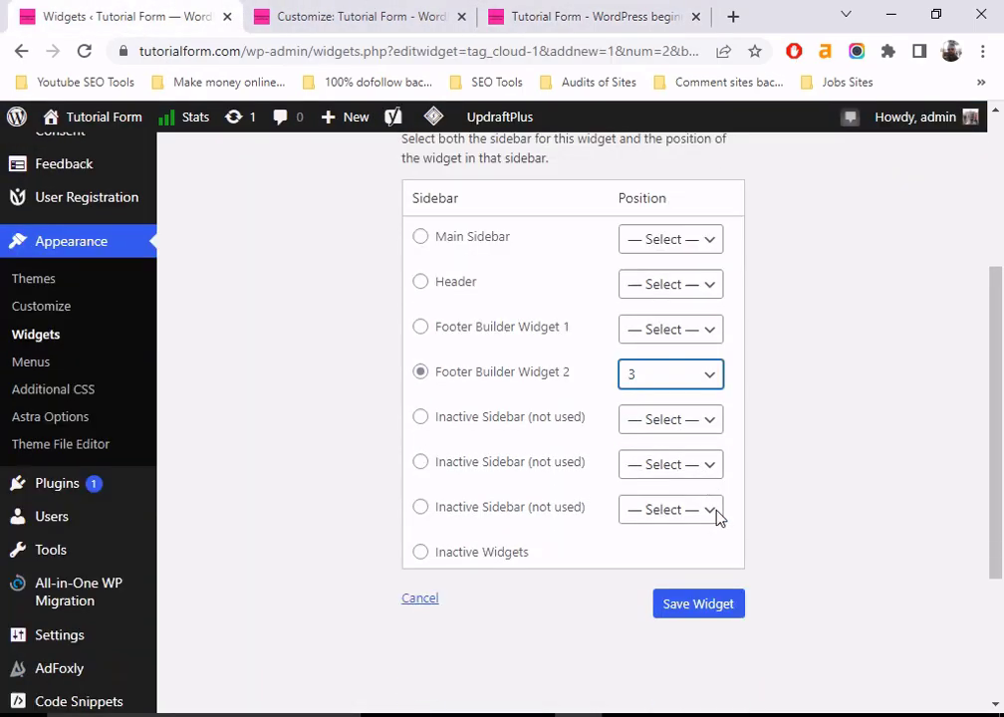
pyautogui.click(694, 508)
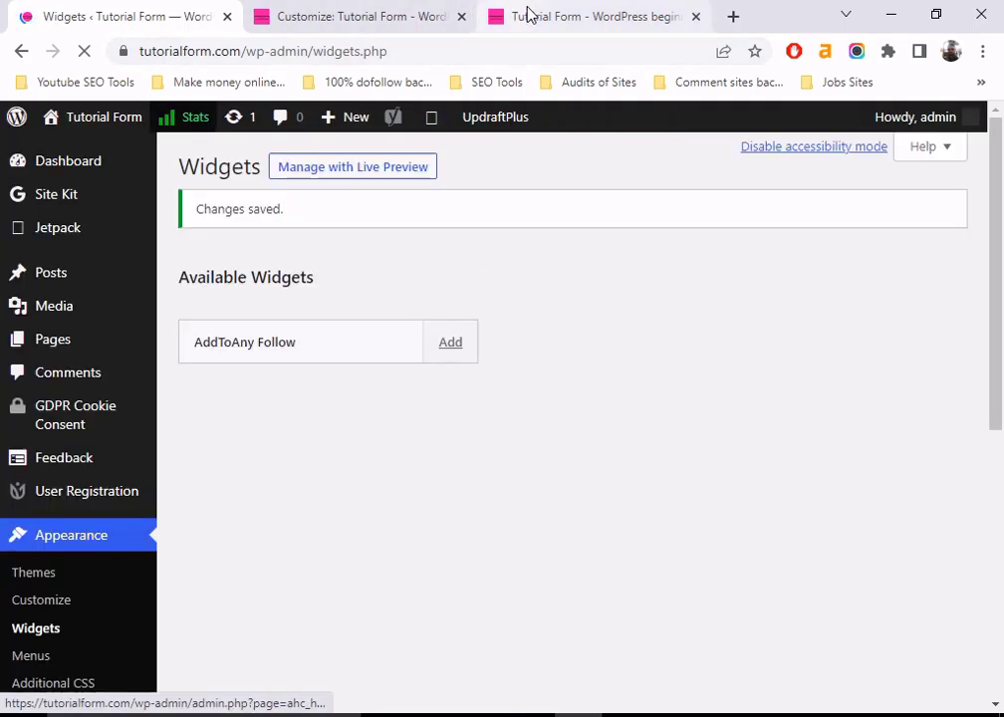
# Switch to the live Tutorial Form homepage and reload it.
pyautogui.click(556, 15)
pyautogui.scroll(9, 332, 303)
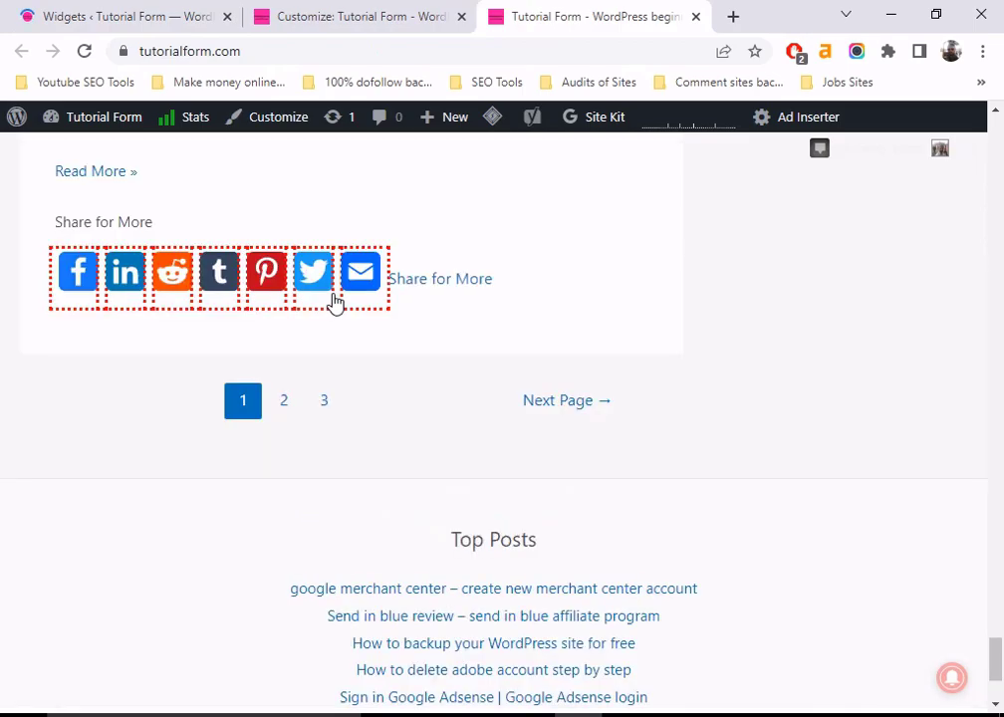
pyautogui.click(84, 50)
pyautogui.click(383, 14)
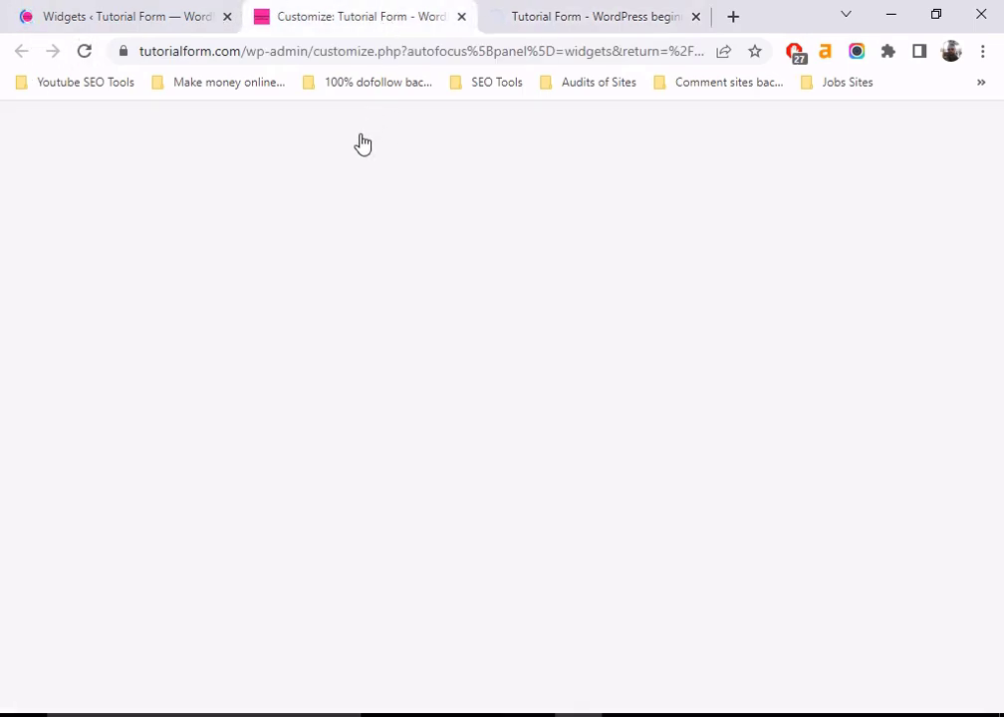
pyautogui.click(576, 17)
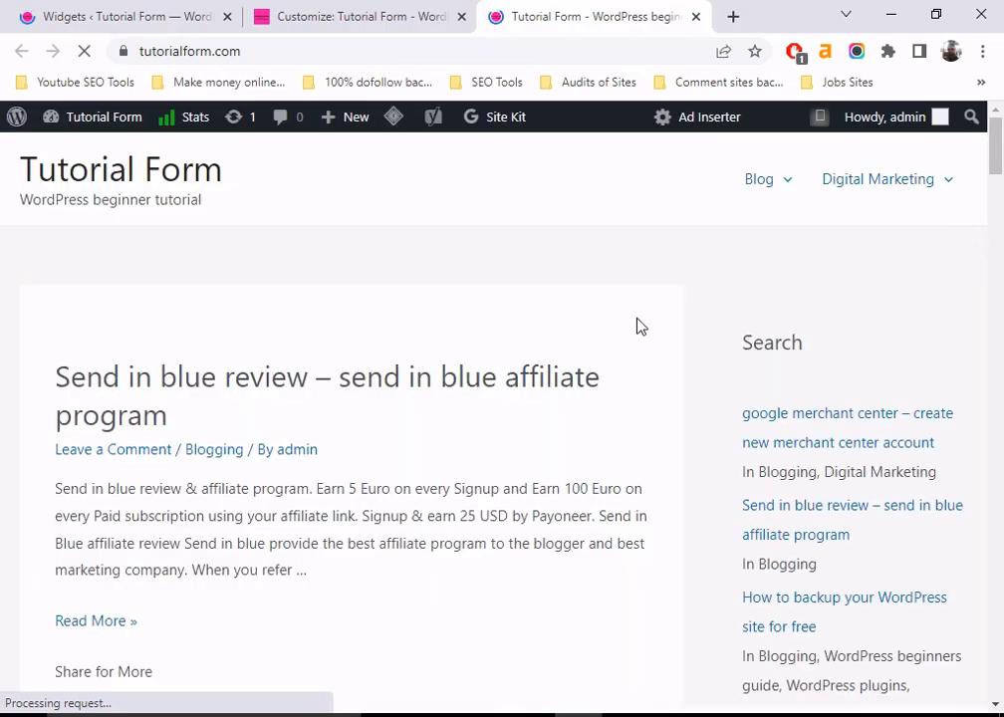
# Examine the reloaded homepage down to the footer for the Tag Cloud widget and its tags.
pyautogui.scroll(-10, 602, 323)
pyautogui.scroll(-15, 628, 329)
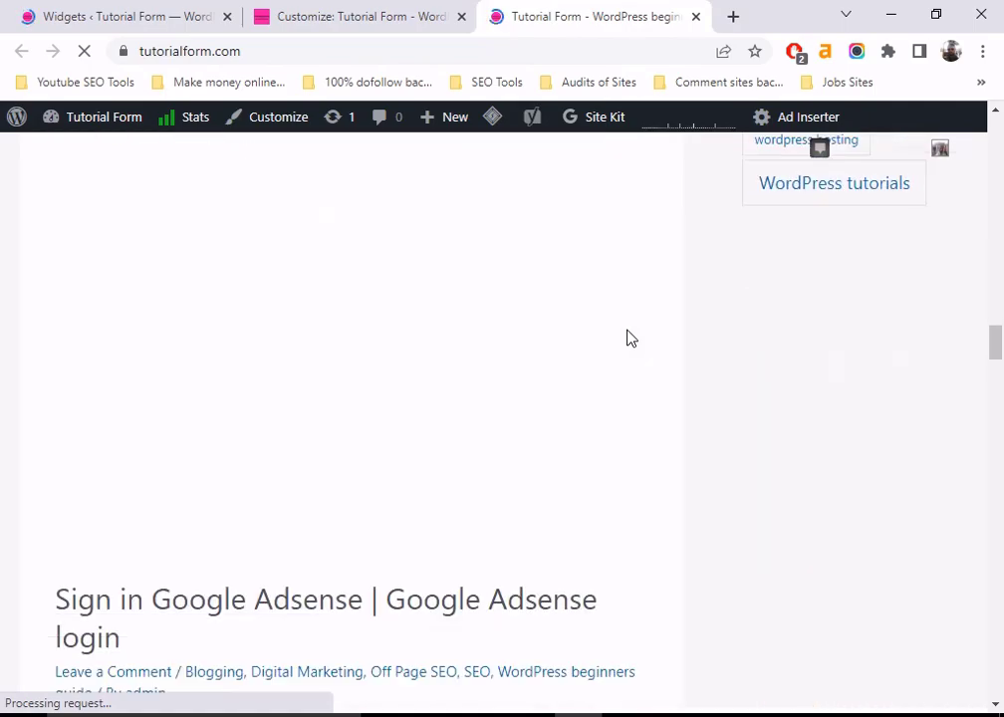
pyautogui.scroll(-15, 627, 341)
pyautogui.scroll(-15, 632, 349)
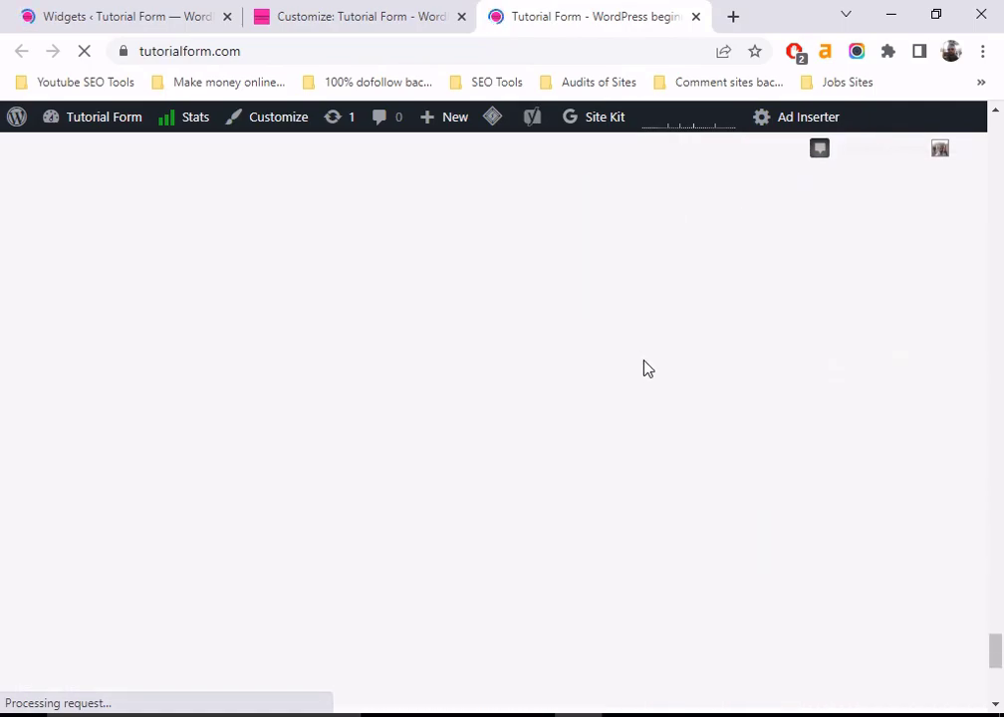
pyautogui.scroll(-5, 647, 369)
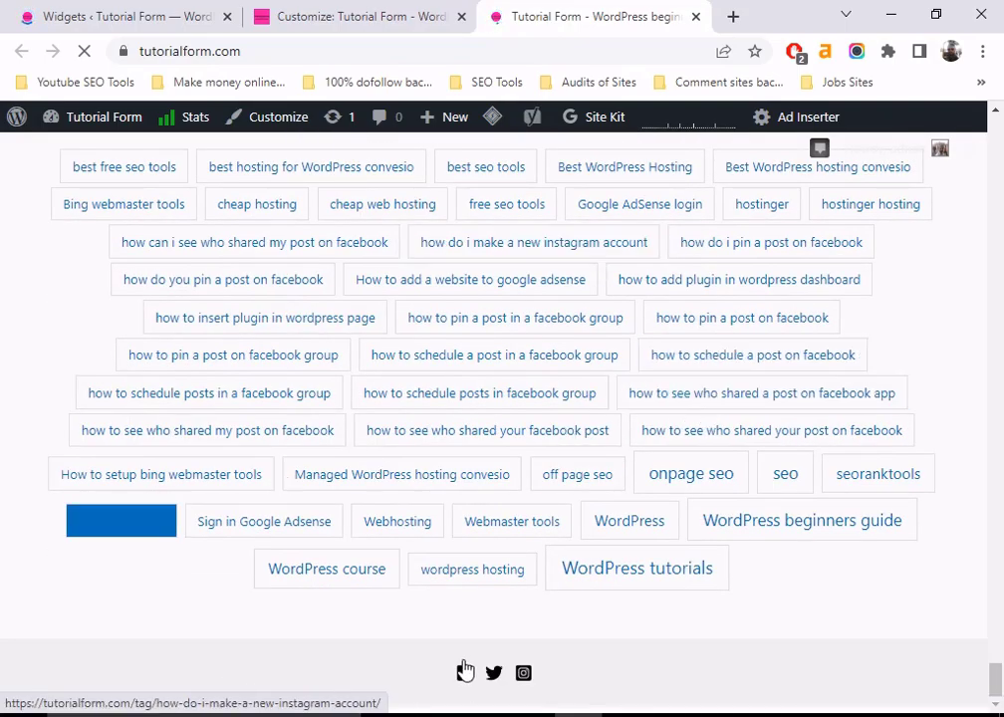
pyautogui.scroll(2, 261, 591)
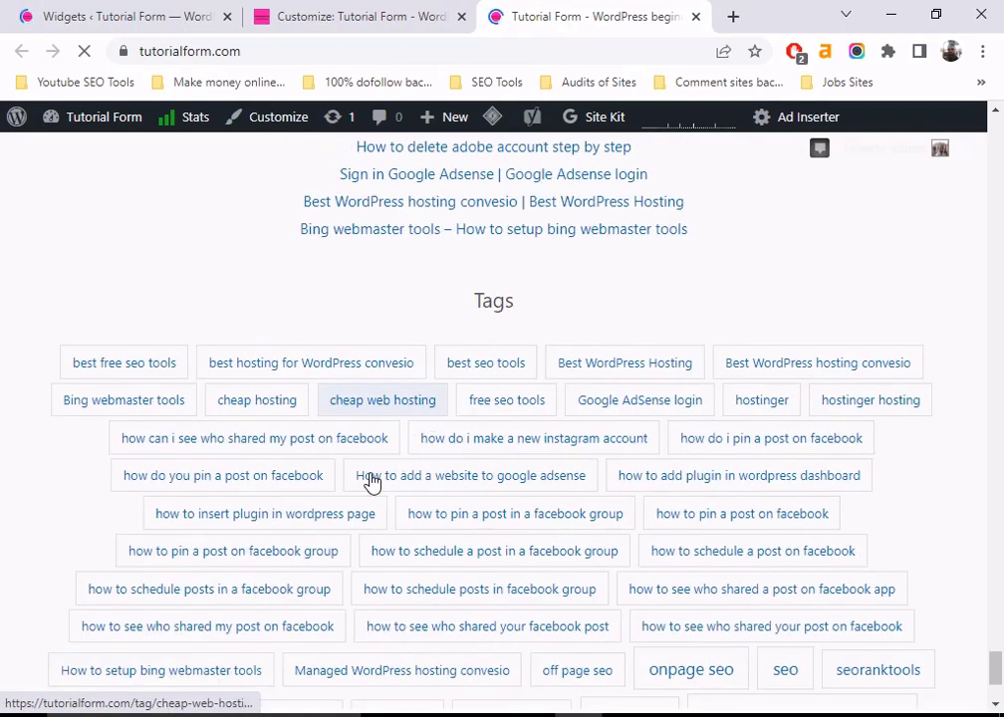
pyautogui.scroll(-2, 371, 482)
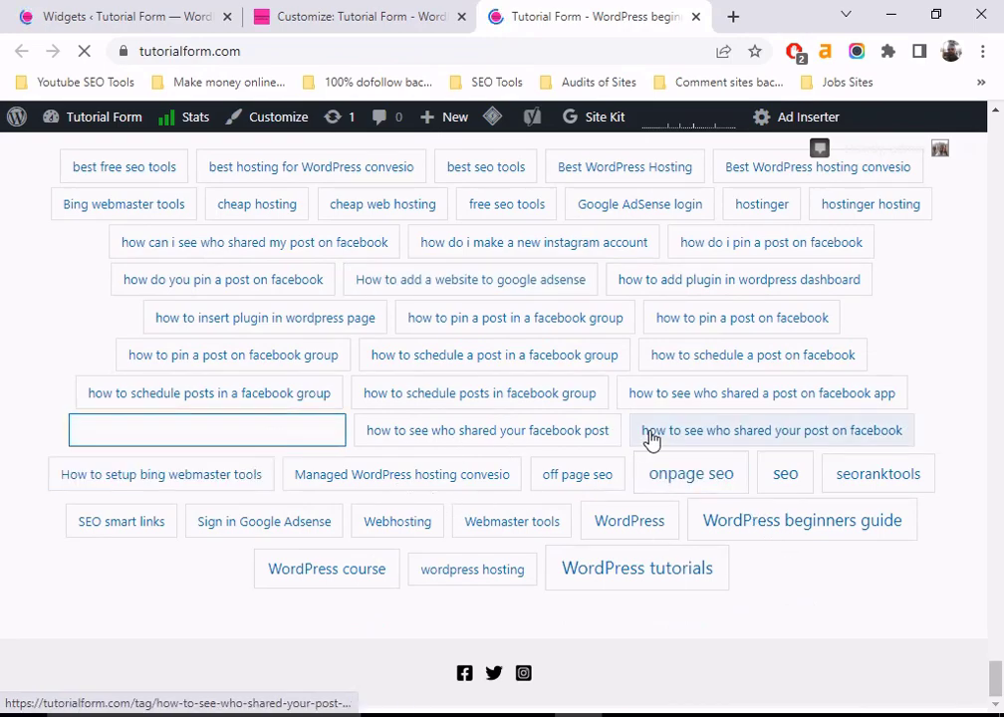
pyautogui.click(139, 12)
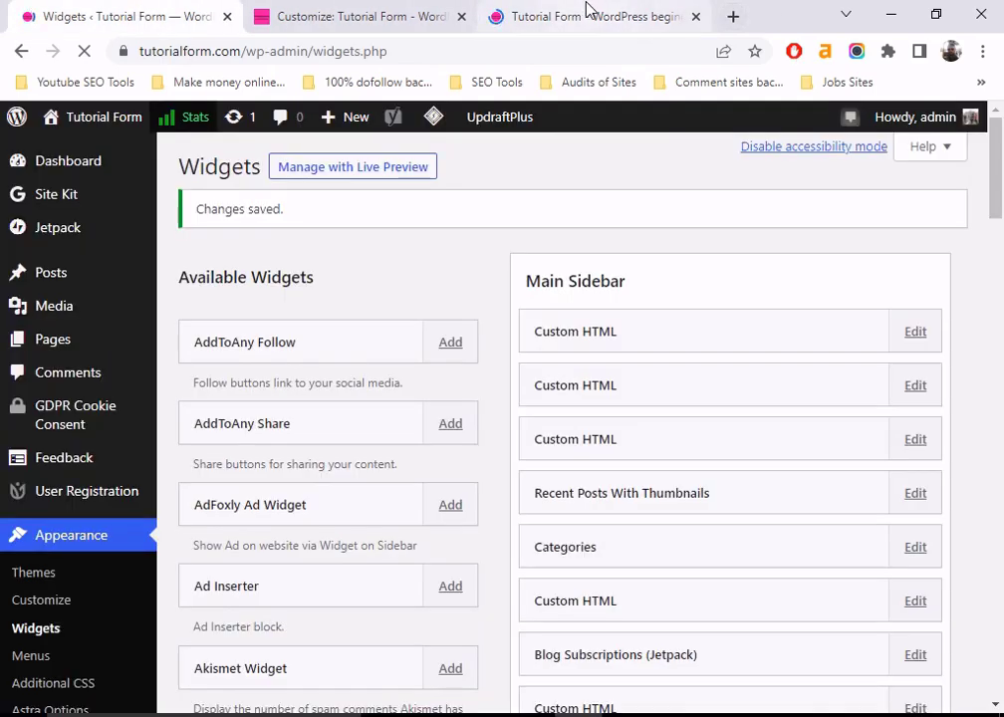
pyautogui.click(587, 12)
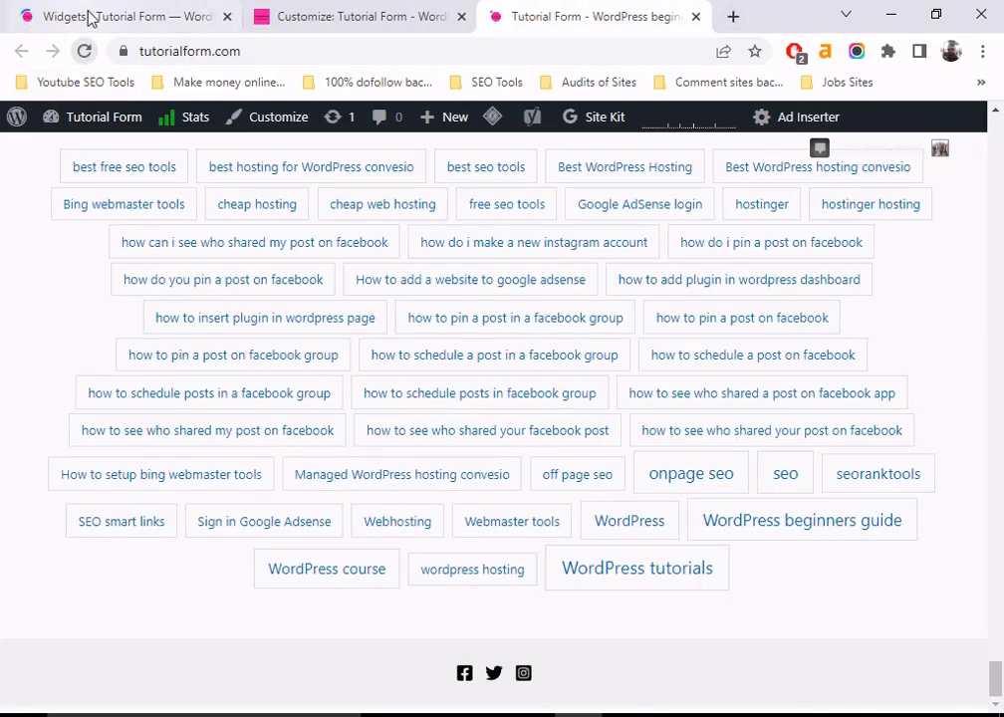
# Return to the Widgets page and open the form for adding a new Gallery widget.
pyautogui.click(90, 18)
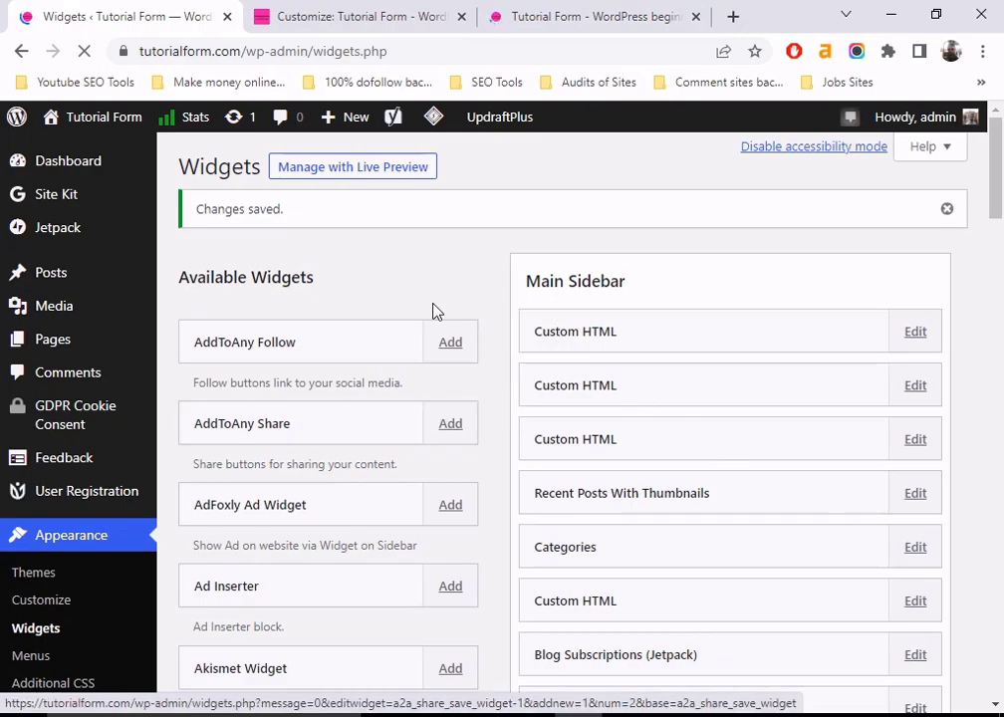
pyautogui.scroll(-5, 428, 349)
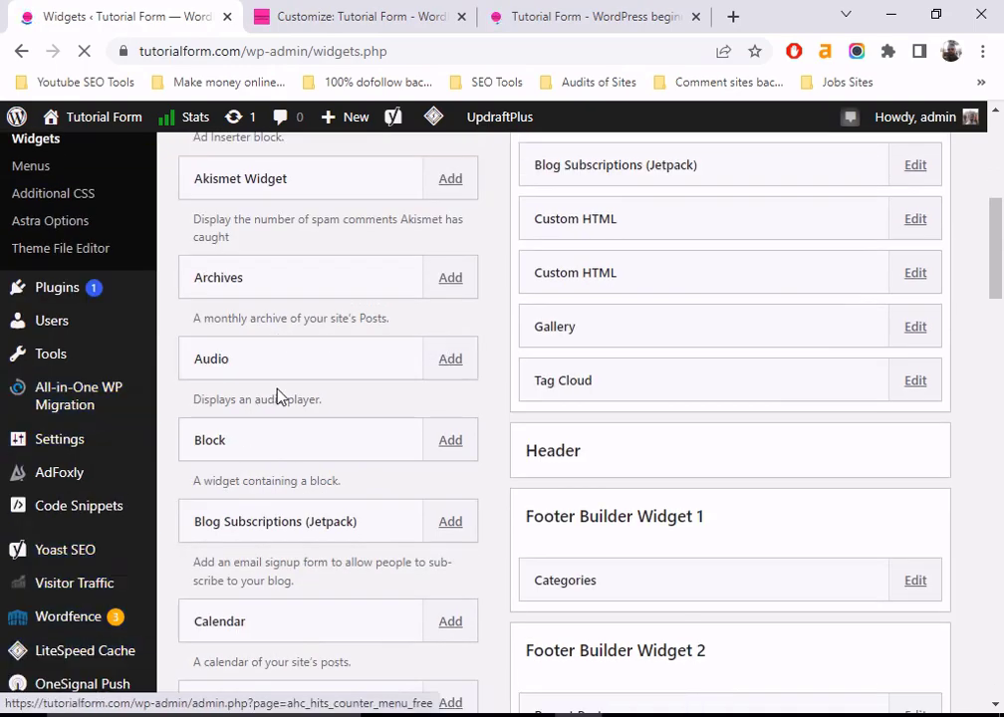
pyautogui.scroll(-2, 461, 412)
pyautogui.click(444, 430)
pyautogui.scroll(-3, 441, 430)
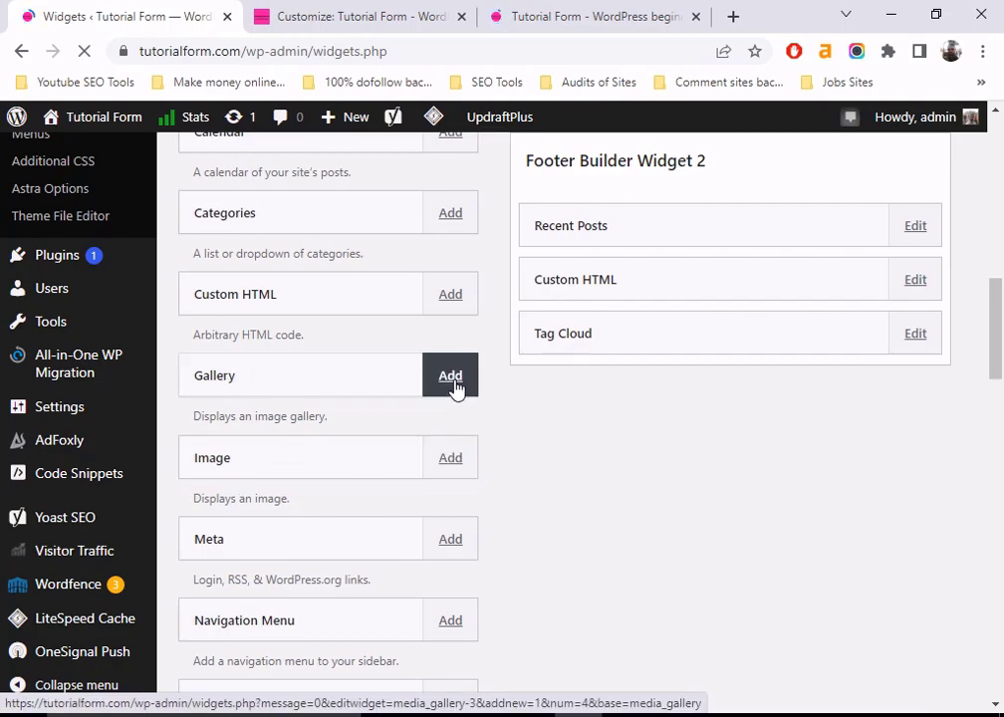
pyautogui.click(84, 51)
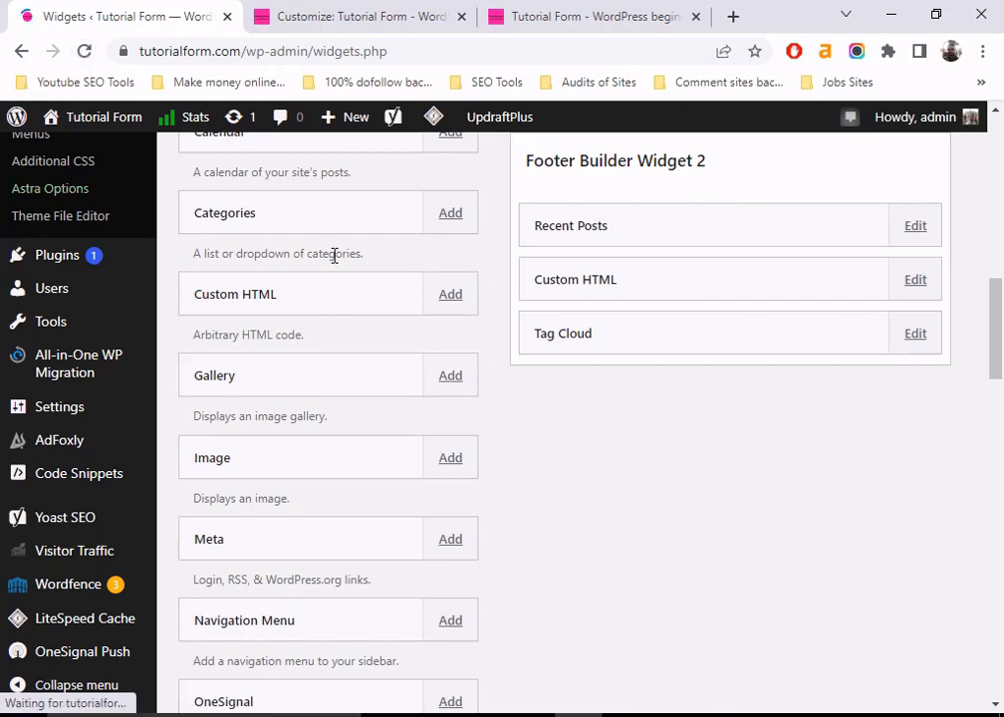
pyautogui.click(456, 387)
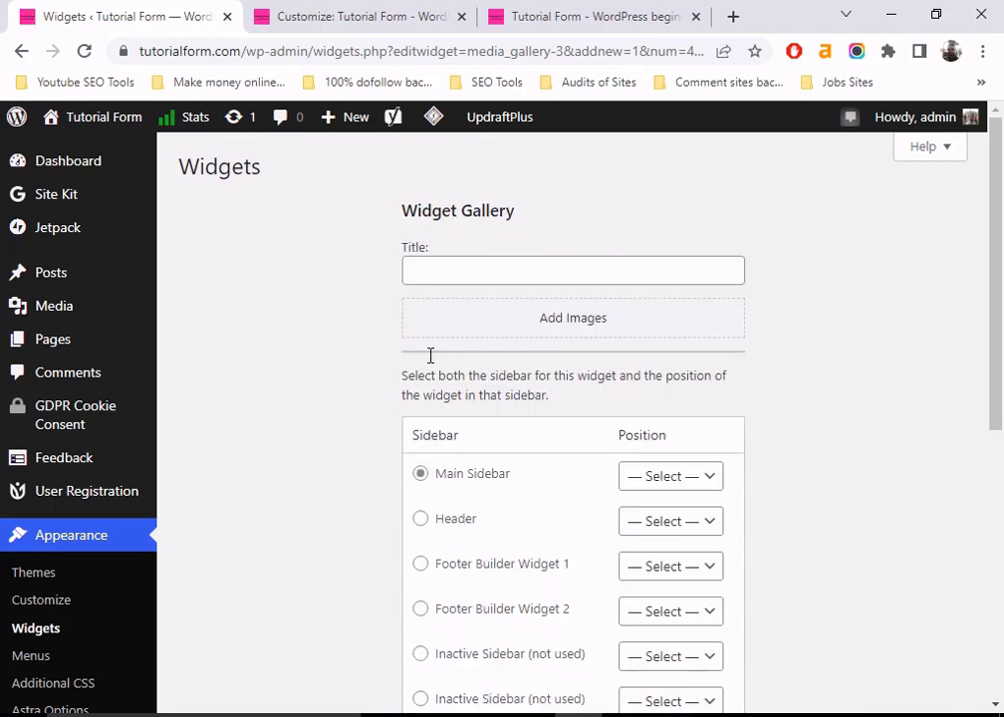
# Assign the new Gallery widget to Footer Builder Widget 2 at position 4 and save it.
pyautogui.scroll(-2, 697, 468)
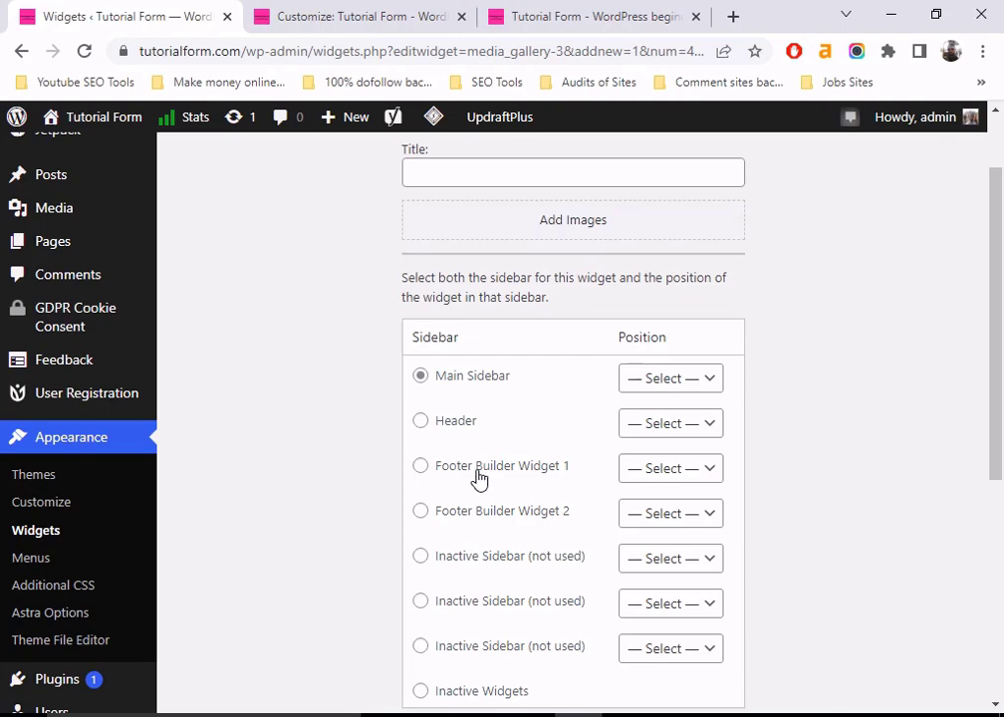
pyautogui.scroll(-2, 667, 488)
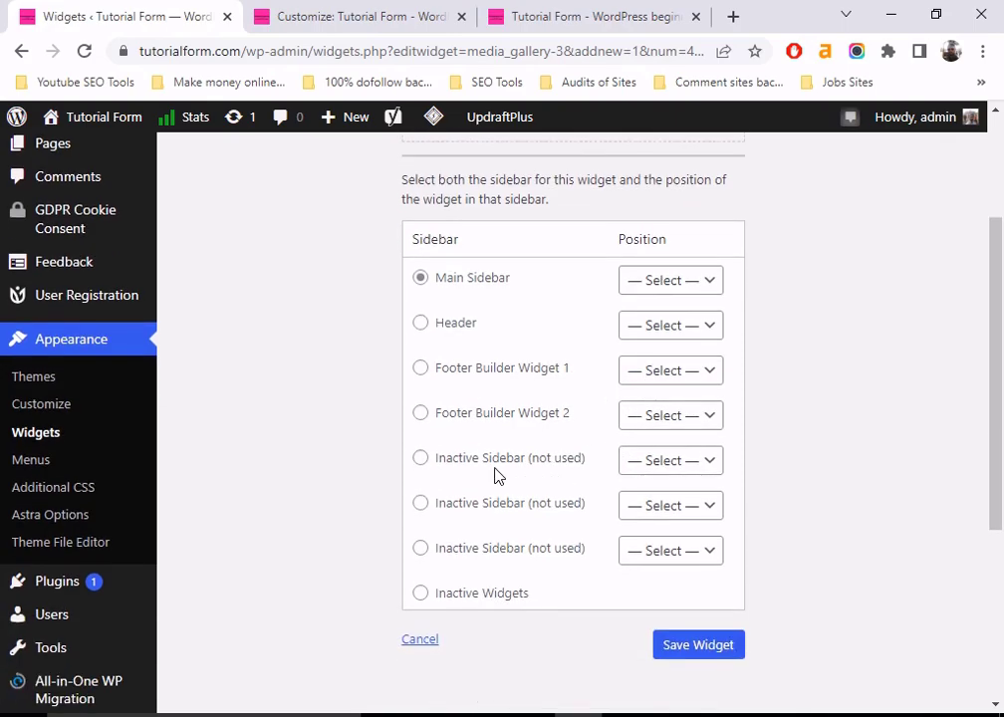
pyautogui.click(421, 415)
pyautogui.click(710, 423)
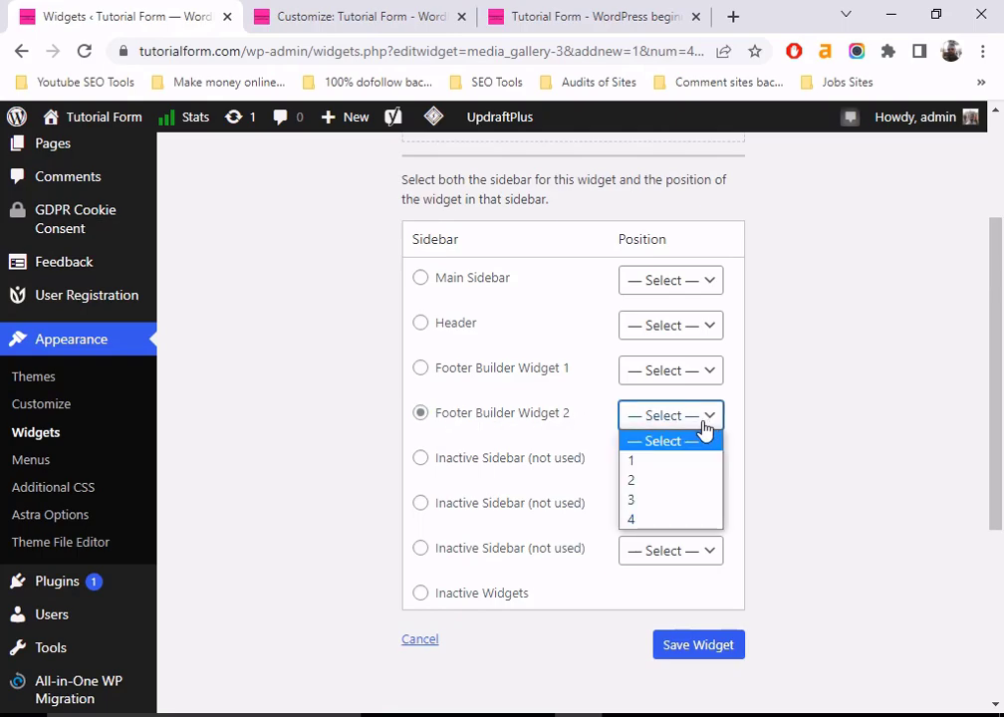
pyautogui.click(639, 520)
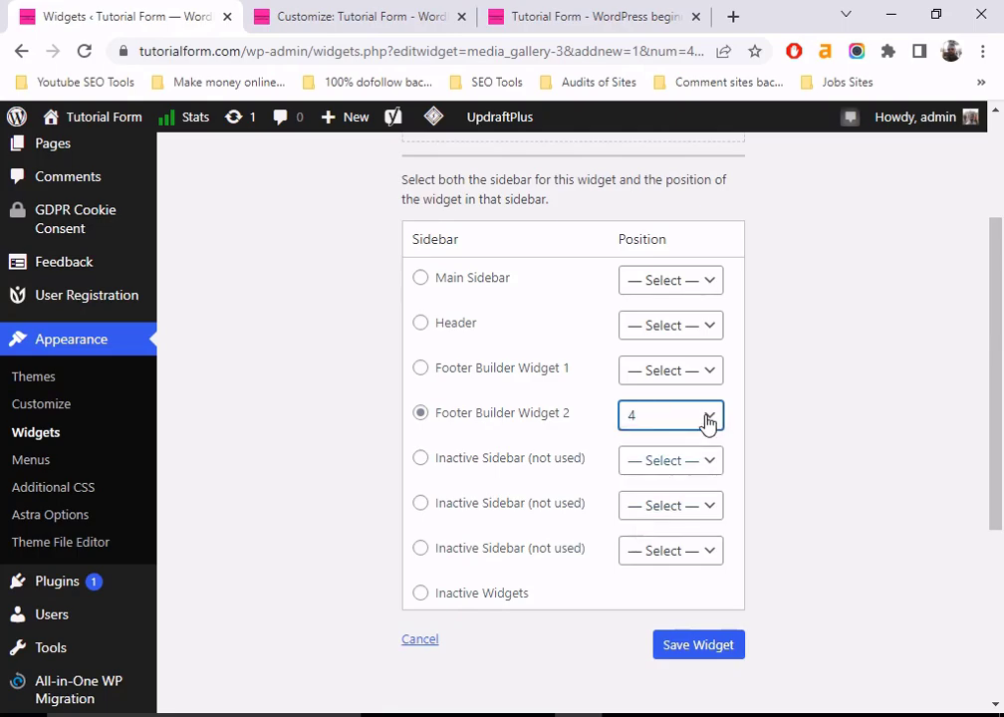
pyautogui.click(700, 647)
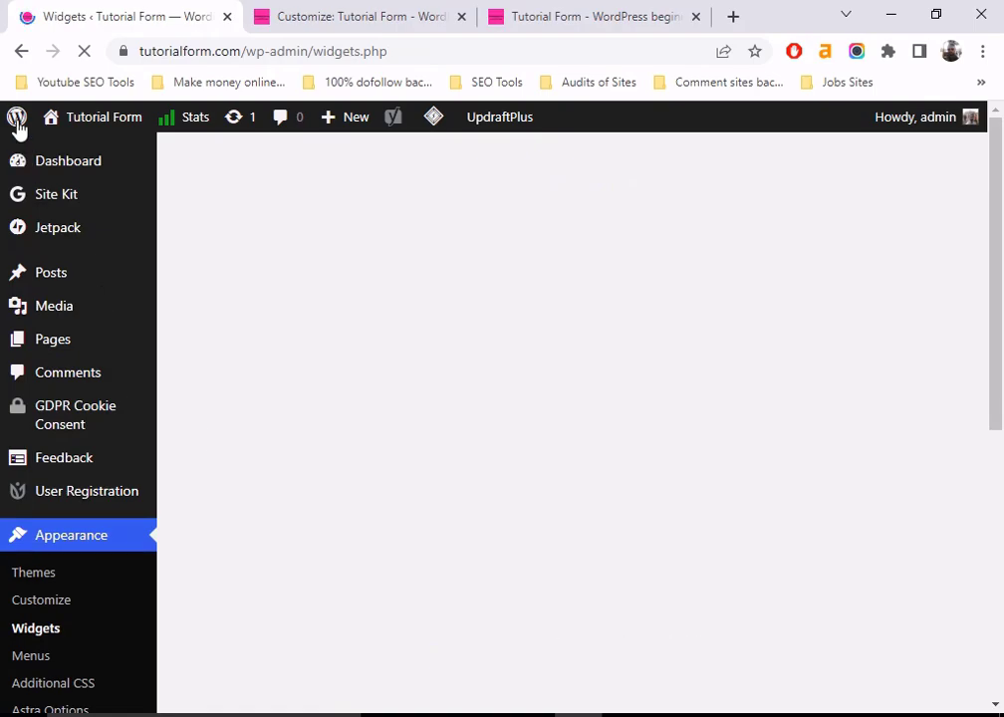
# Switch to the live Tutorial Form homepage, reload it, and examine the footer area for the Gallery widget.
pyautogui.click(590, 12)
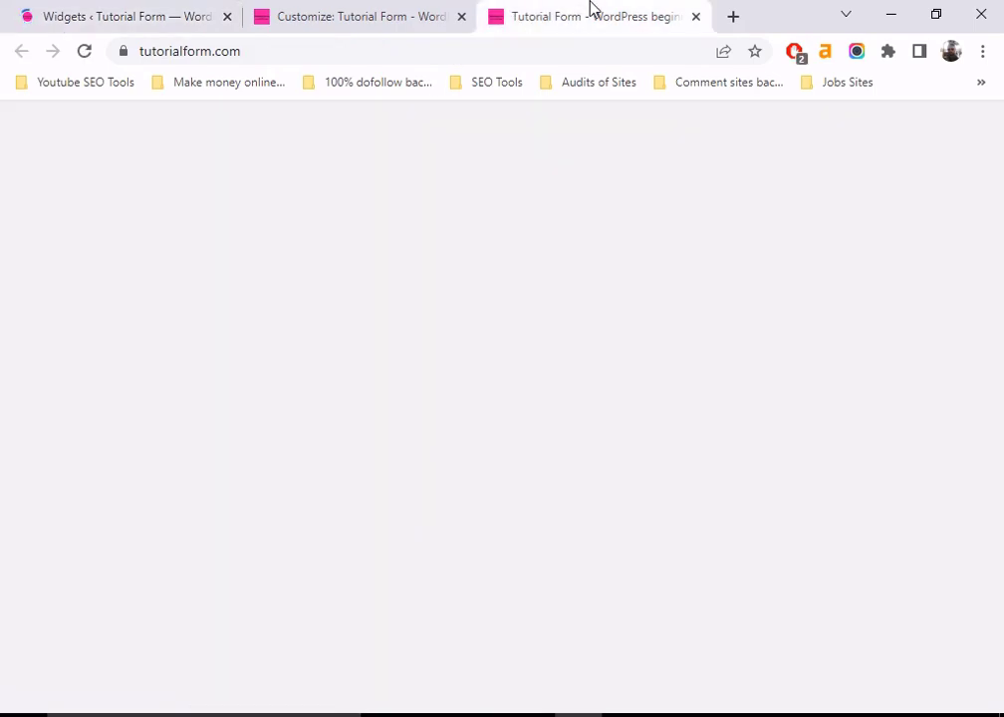
pyautogui.click(85, 51)
pyautogui.click(564, 330)
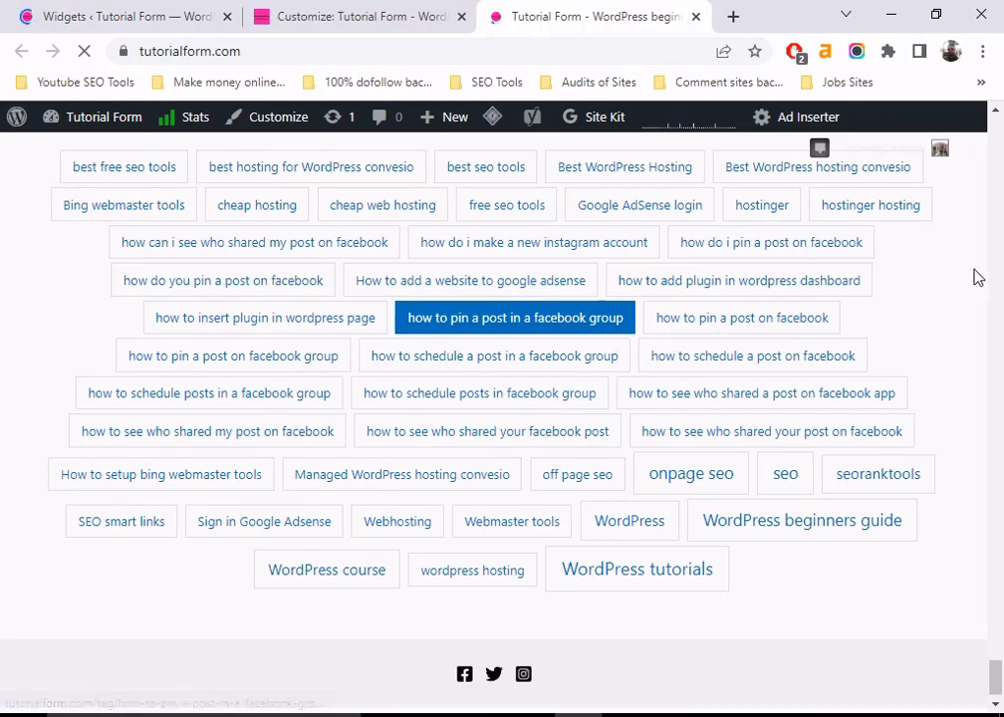
pyautogui.scroll(6, 983, 398)
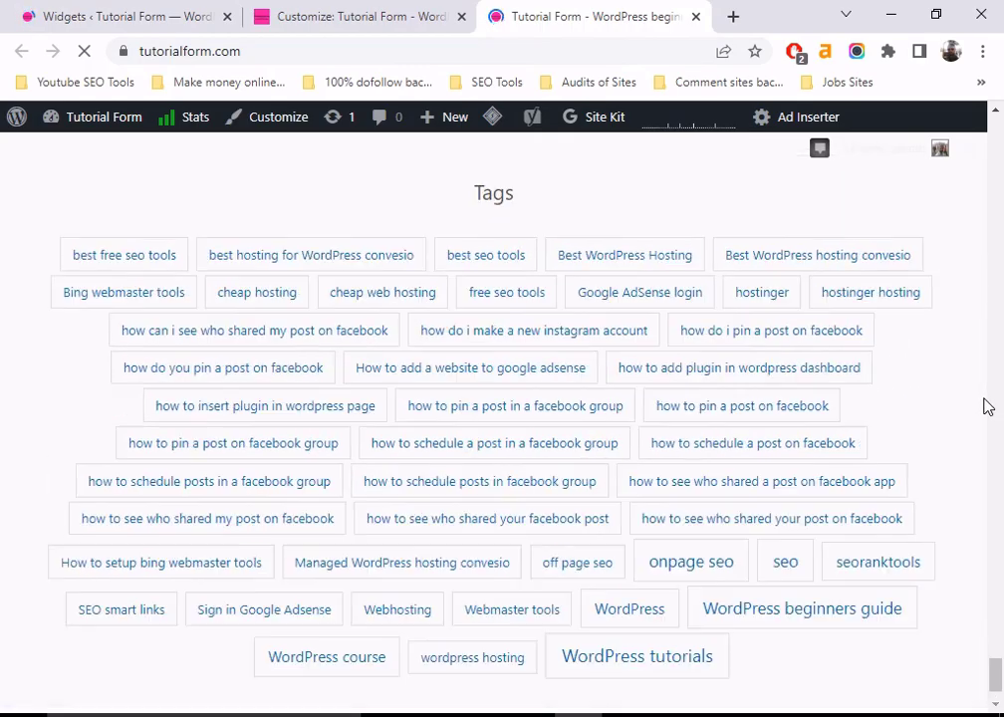
pyautogui.scroll(-6, 984, 398)
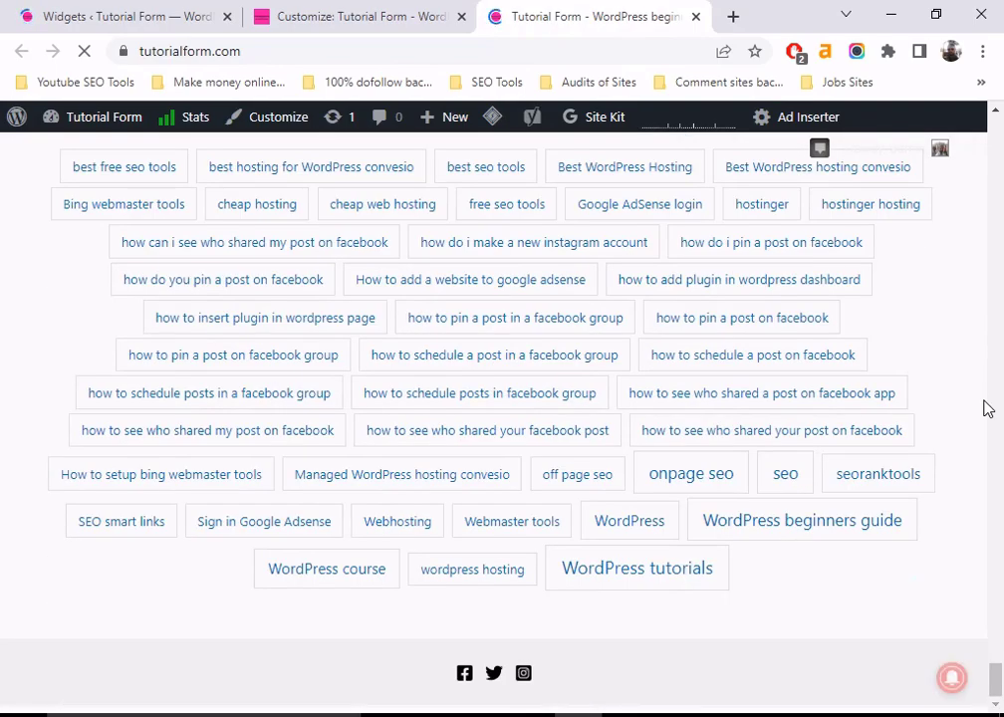
pyautogui.scroll(6, 629, 578)
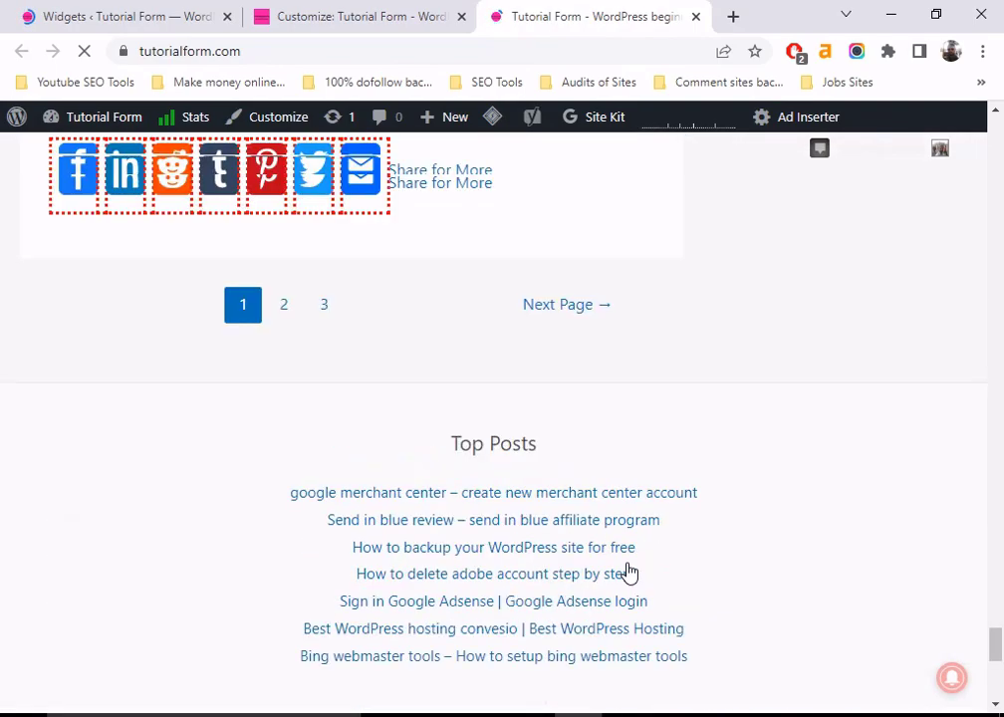
pyautogui.scroll(-4, 627, 571)
pyautogui.scroll(-4, 631, 560)
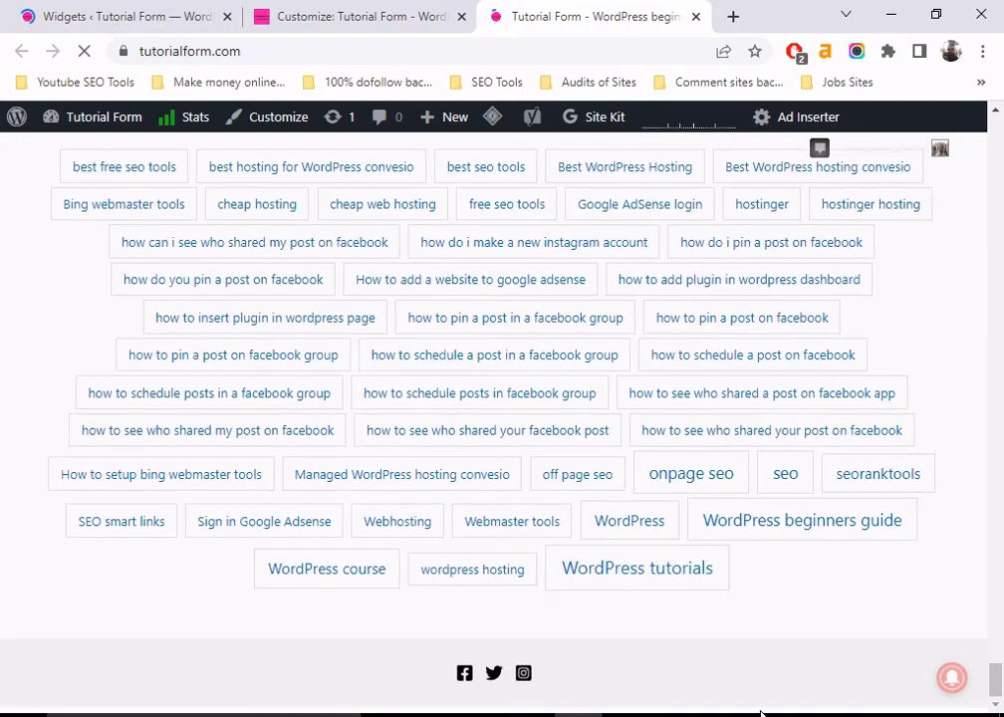
# Check the Footer Builder Widget 2 list on the Widgets page, and look through the live homepage again down to its footer.
pyautogui.click(157, 12)
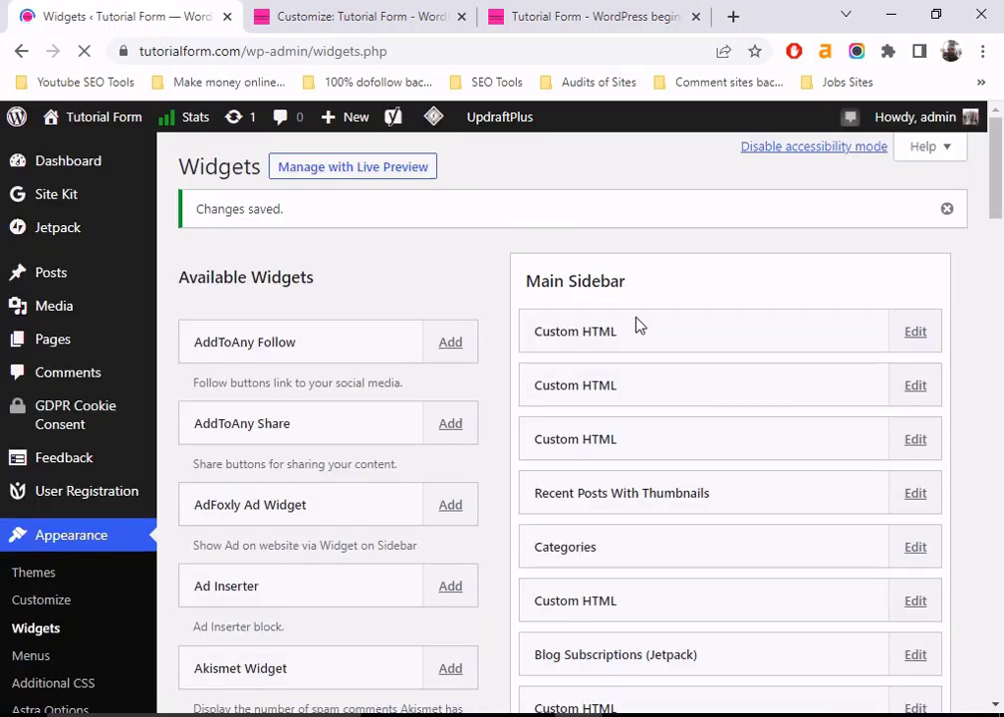
pyautogui.scroll(-10, 667, 323)
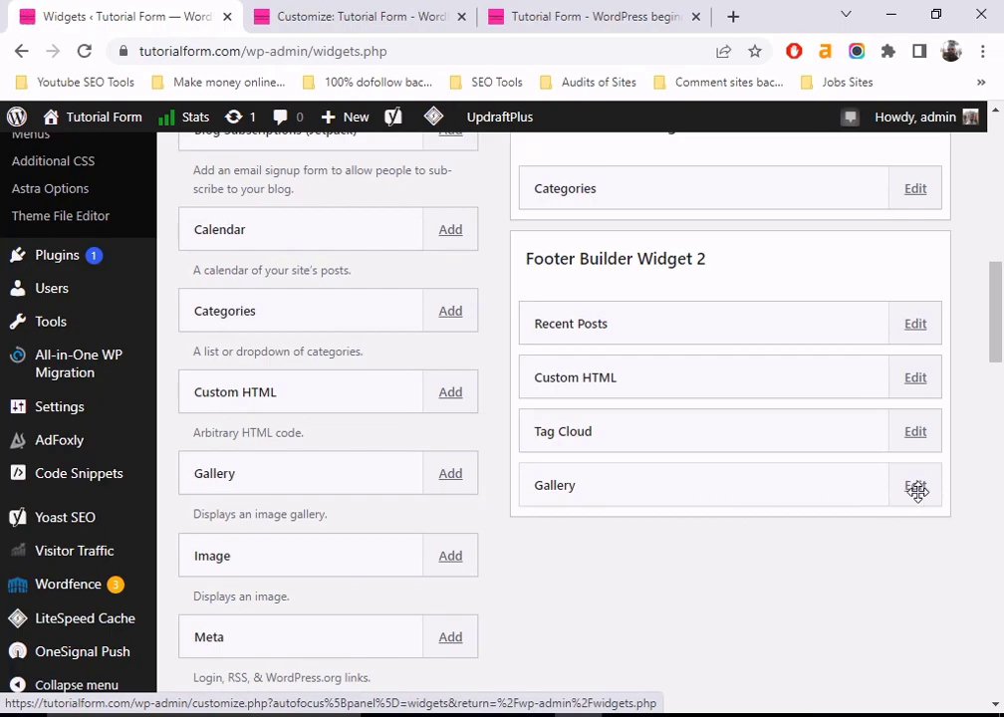
pyautogui.click(548, 10)
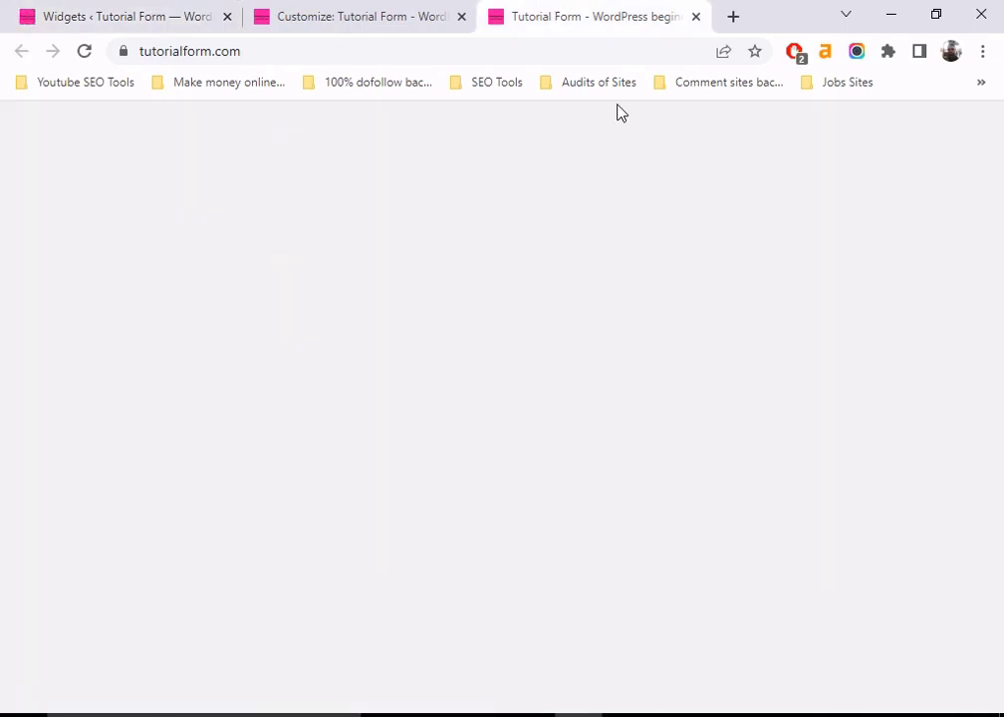
pyautogui.scroll(2, 876, 474)
pyautogui.scroll(-2, 874, 476)
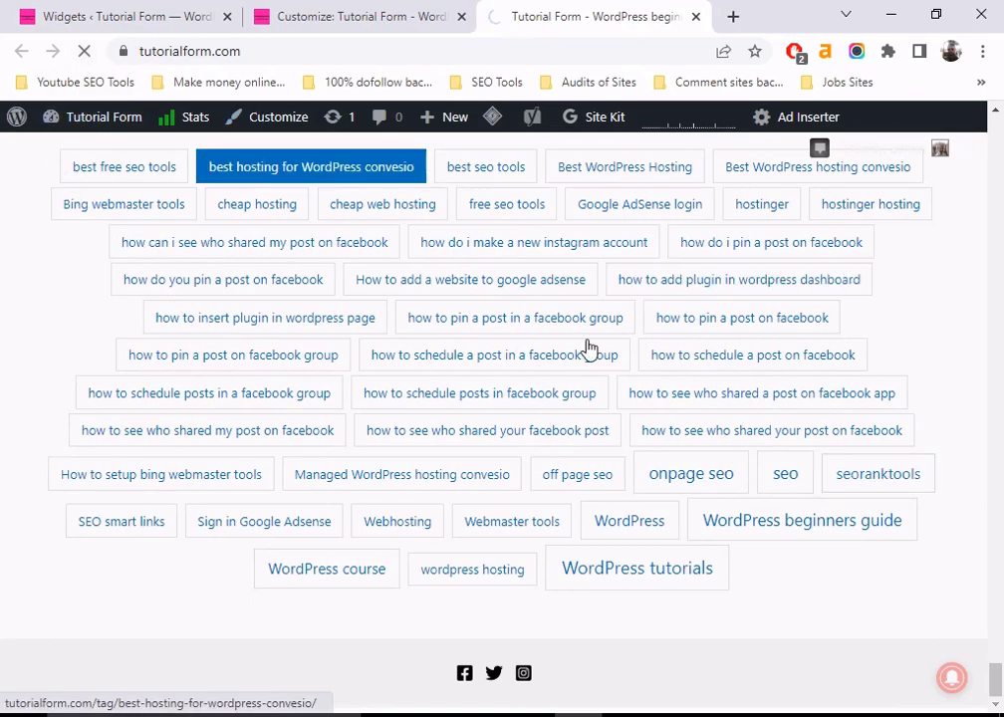
pyautogui.click(670, 391)
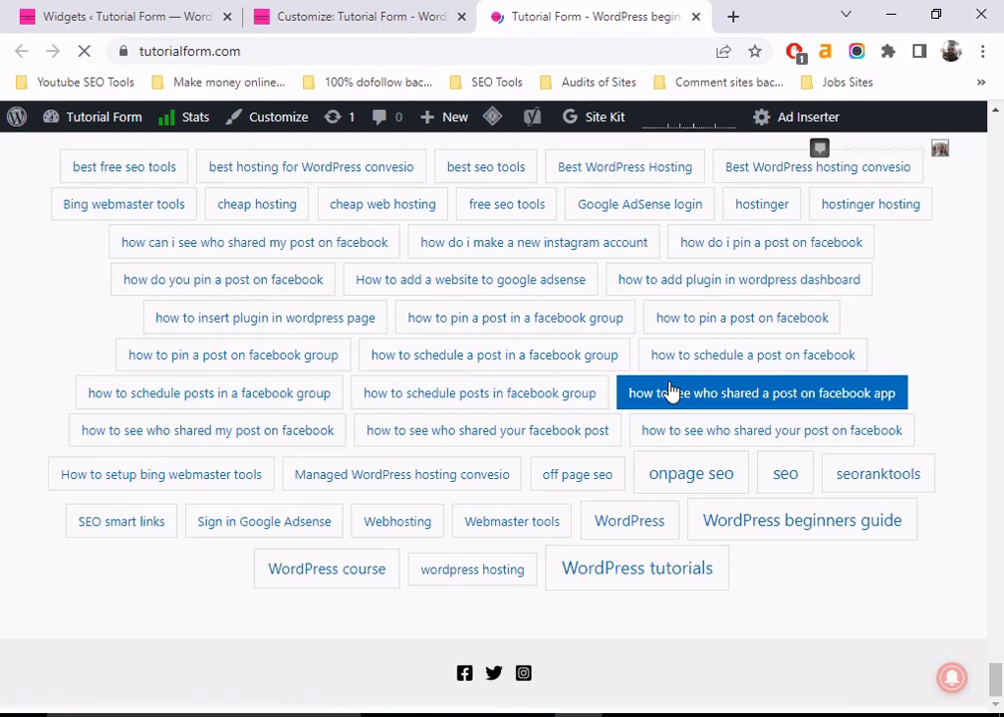
pyautogui.scroll(-10, 724, 328)
pyautogui.scroll(-15, 737, 353)
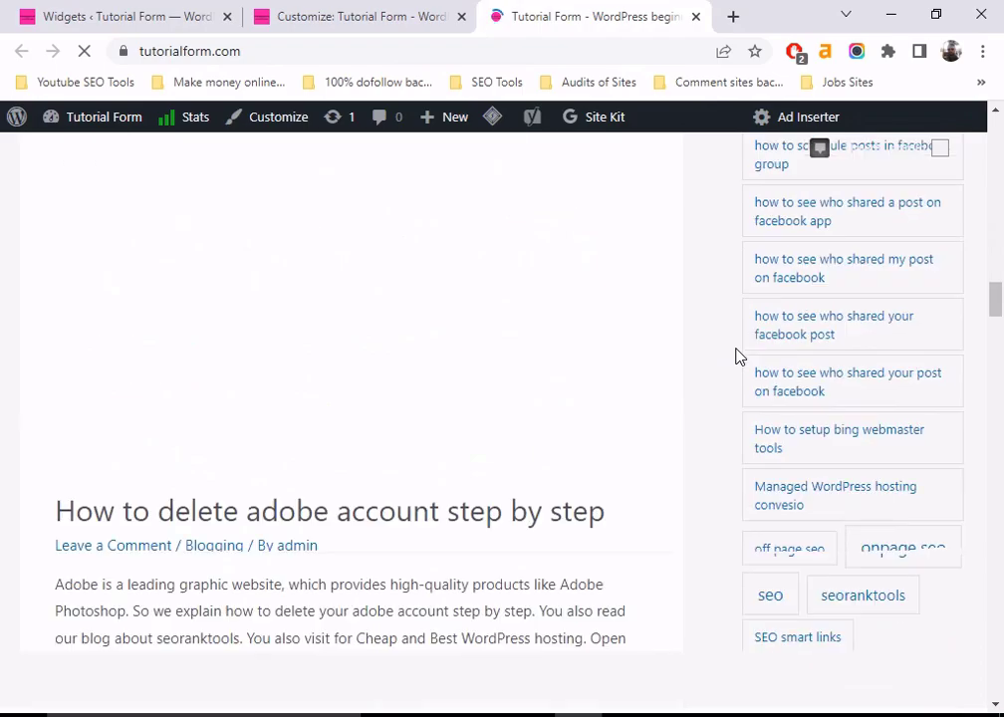
pyautogui.scroll(-12, 749, 379)
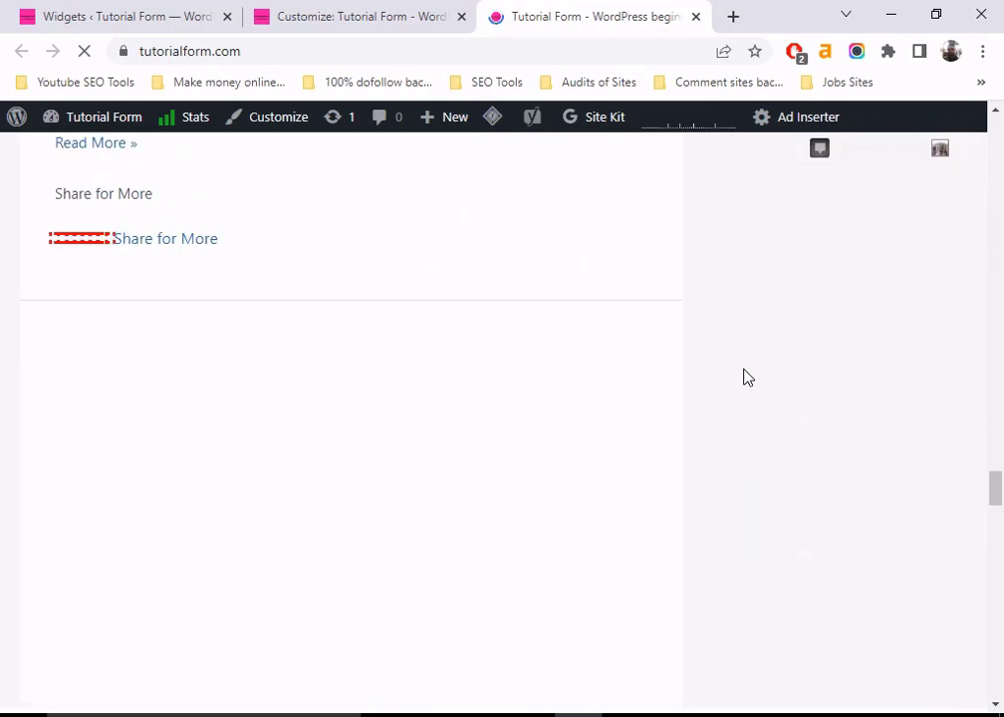
pyautogui.scroll(-10, 751, 388)
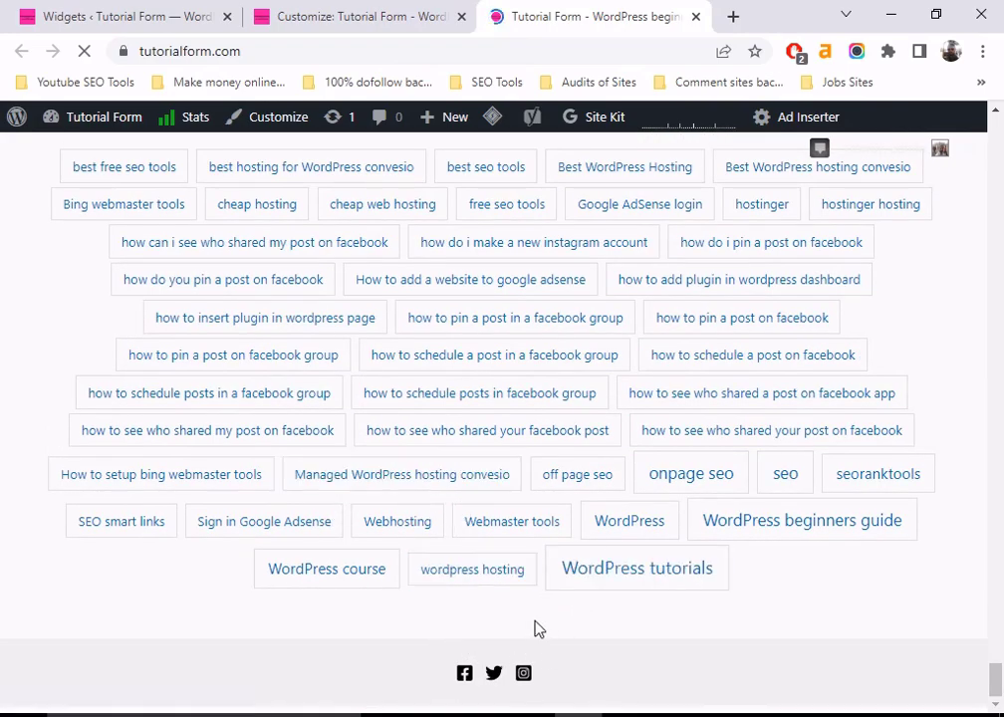
# Return to the Widgets page and open the Gallery widget in Footer Builder Widget 2 for editing, keeping it at position 4.
pyautogui.click(139, 14)
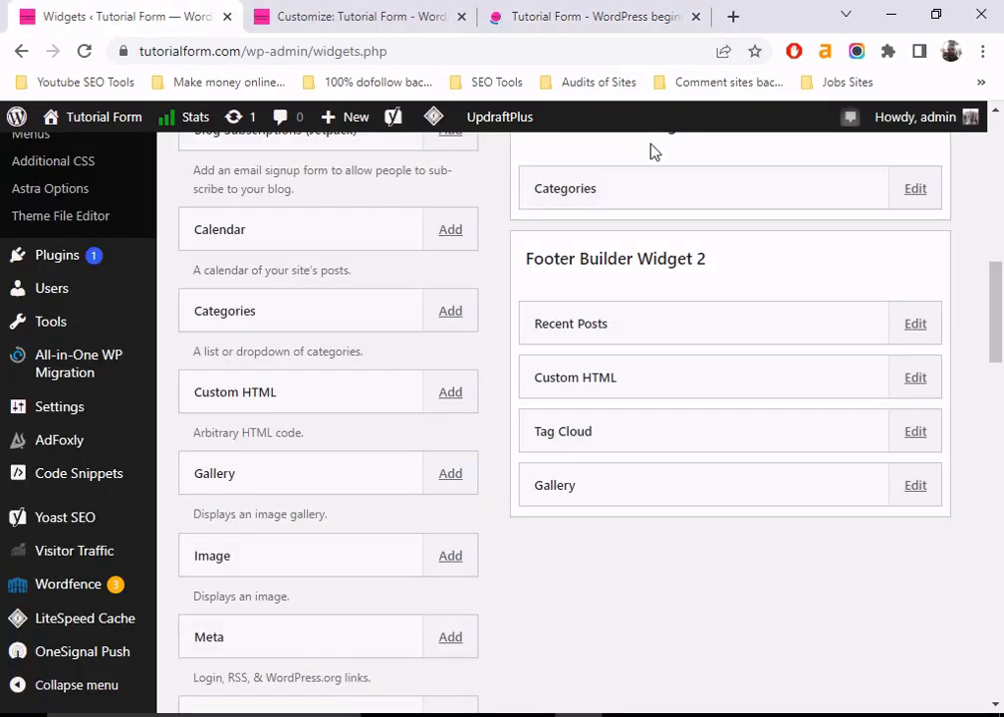
pyautogui.click(914, 486)
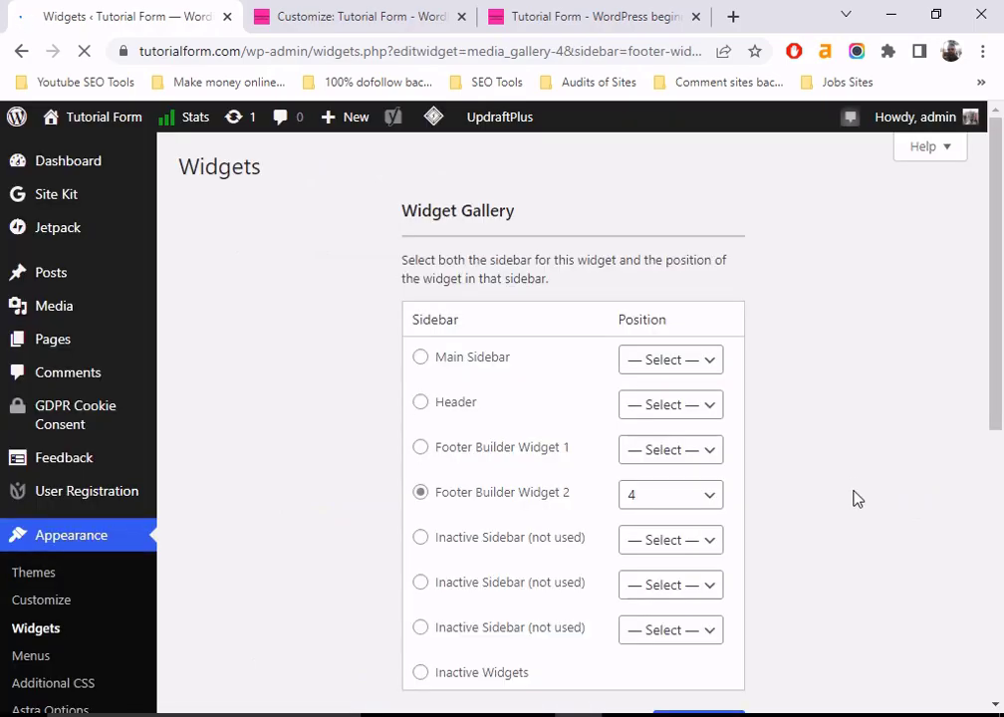
pyautogui.click(687, 501)
pyautogui.click(631, 599)
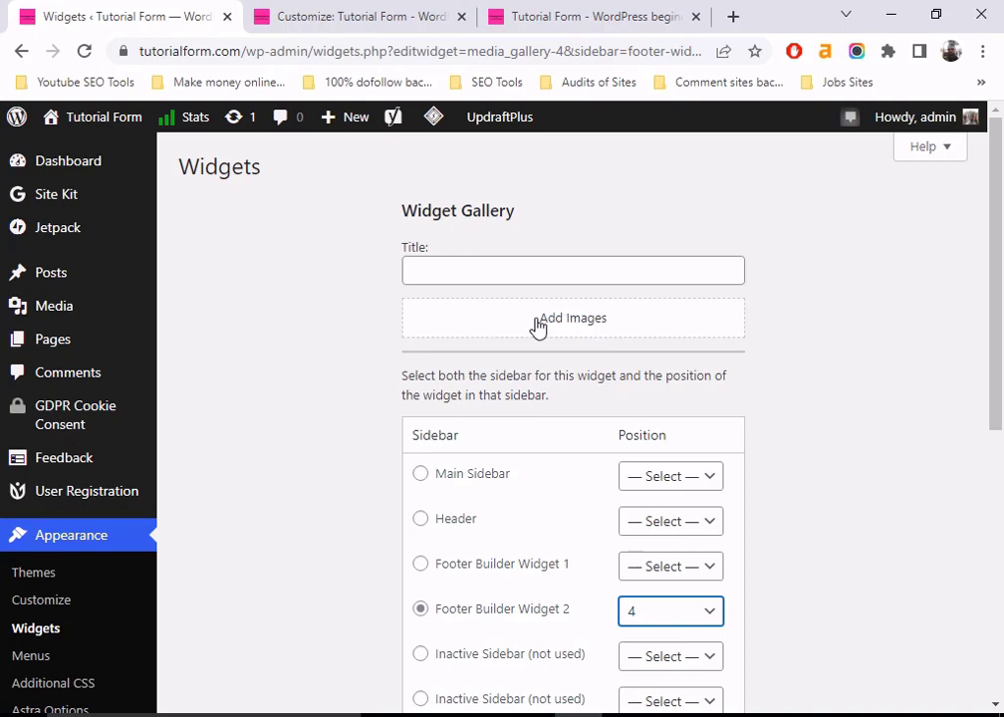
# Start adding gallery images and select the keyword analysis, WordPress backup CMS, Send in Blue, and purple 6161096_2413.jpg images from the Media Library.
pyautogui.click(573, 319)
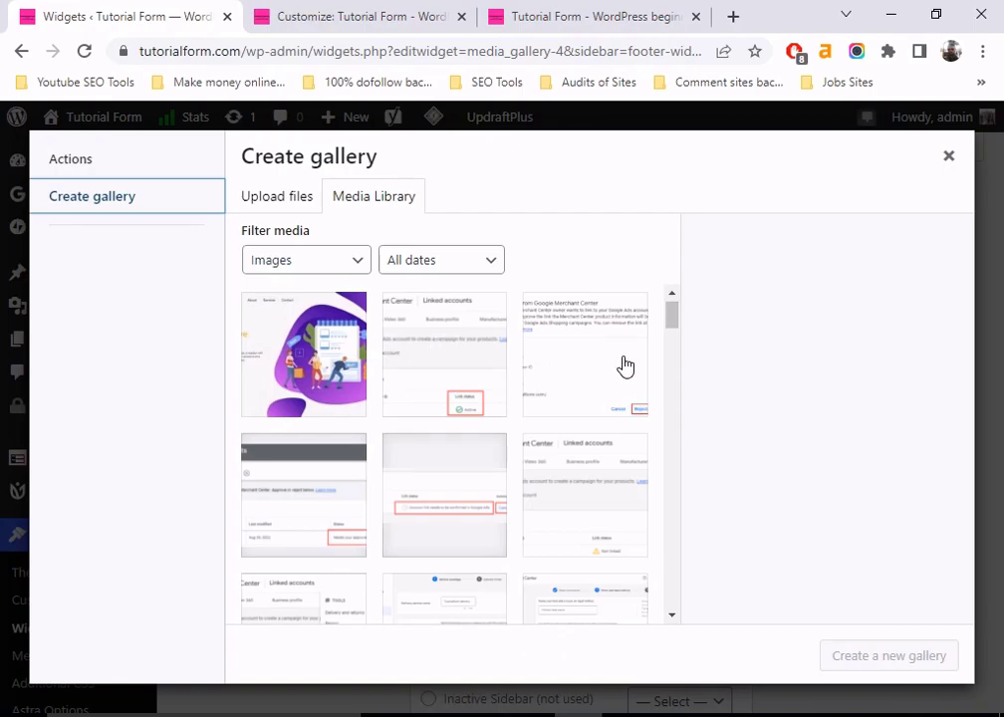
pyautogui.scroll(-5, 625, 368)
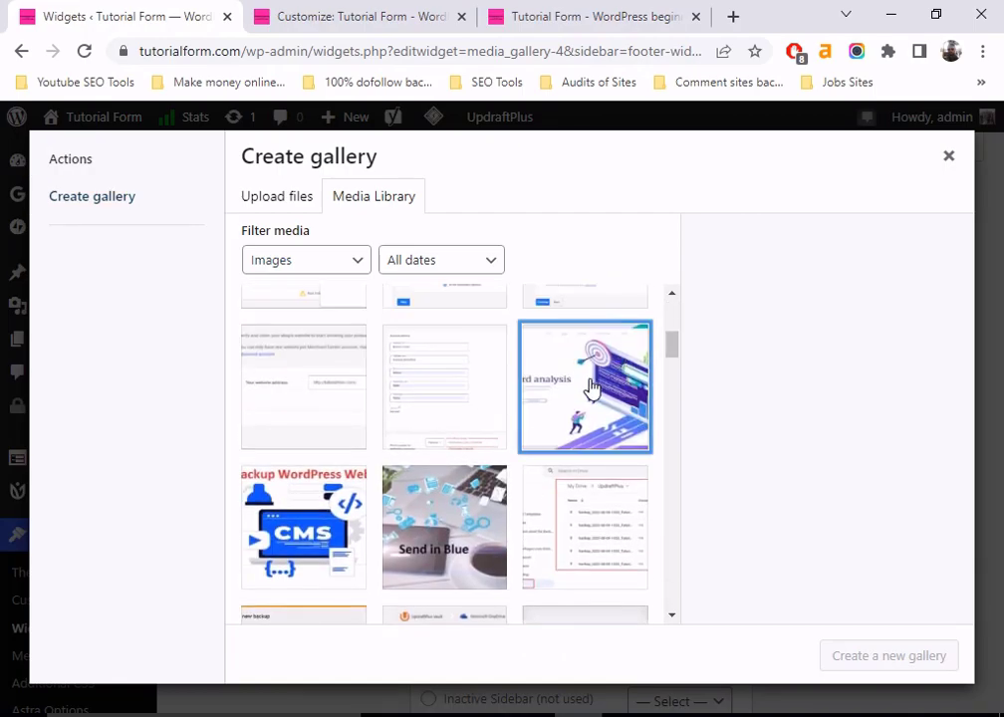
pyautogui.click(586, 385)
pyautogui.click(329, 523)
pyautogui.click(406, 509)
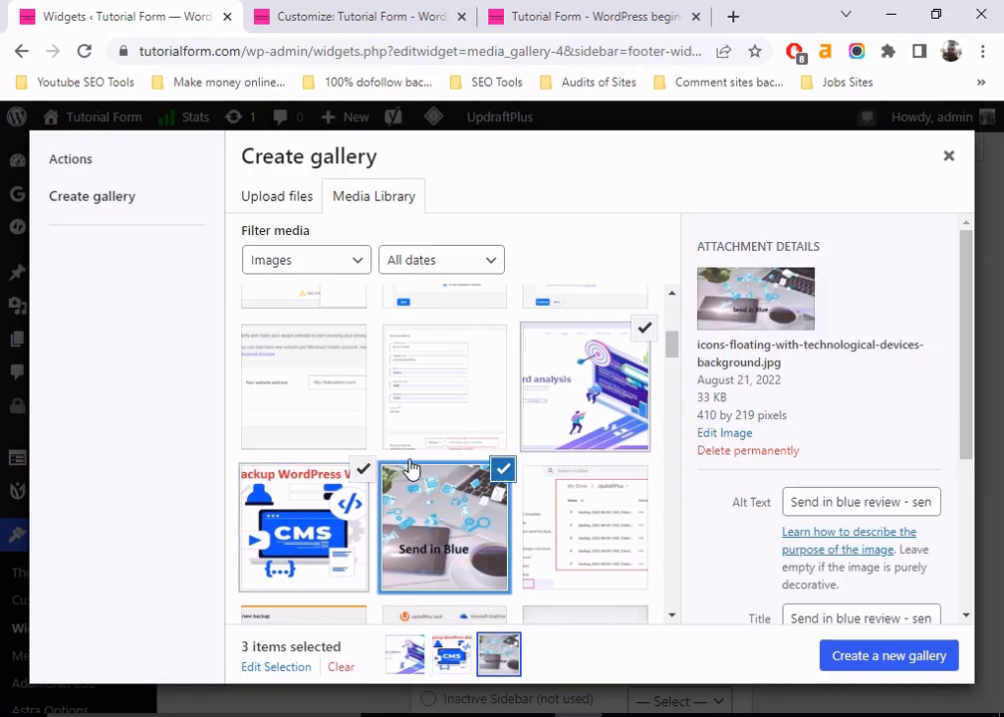
pyautogui.scroll(5, 408, 468)
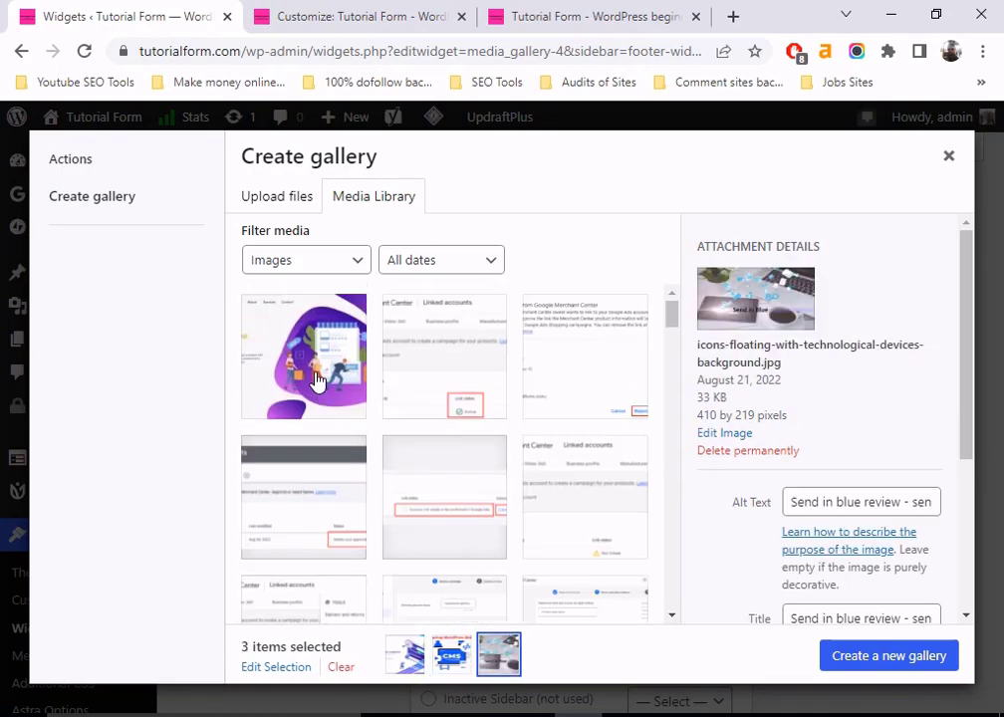
pyautogui.click(318, 398)
# Add the SEO Smart Links laptop image dated July 2, 2022 to the gallery selection.
pyautogui.scroll(-4, 514, 396)
pyautogui.scroll(-10, 515, 421)
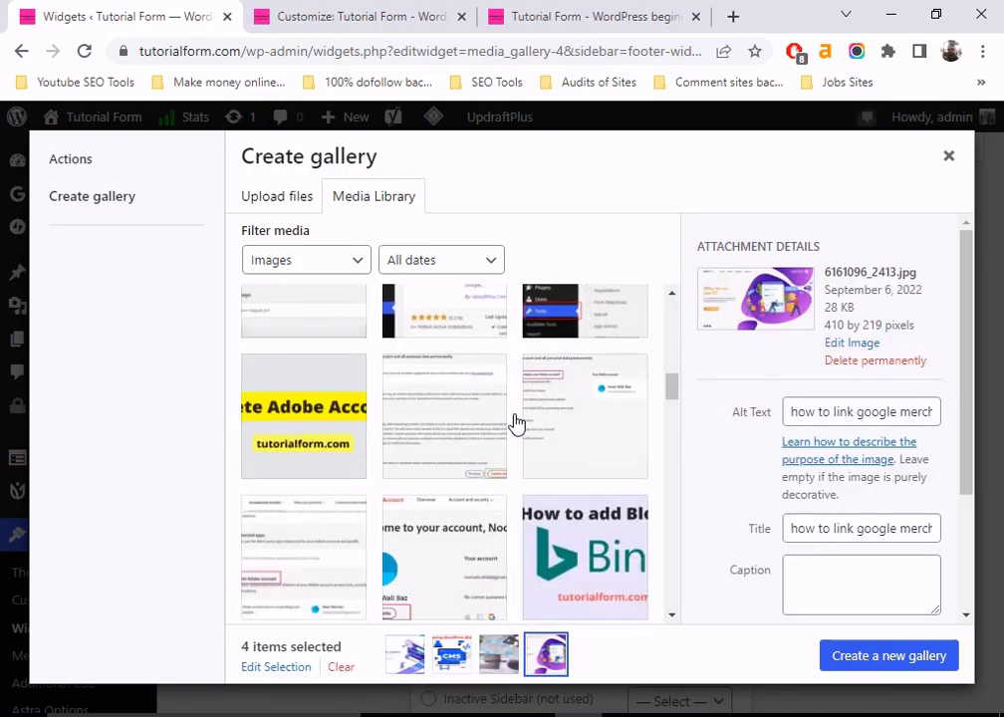
pyautogui.scroll(-5, 529, 452)
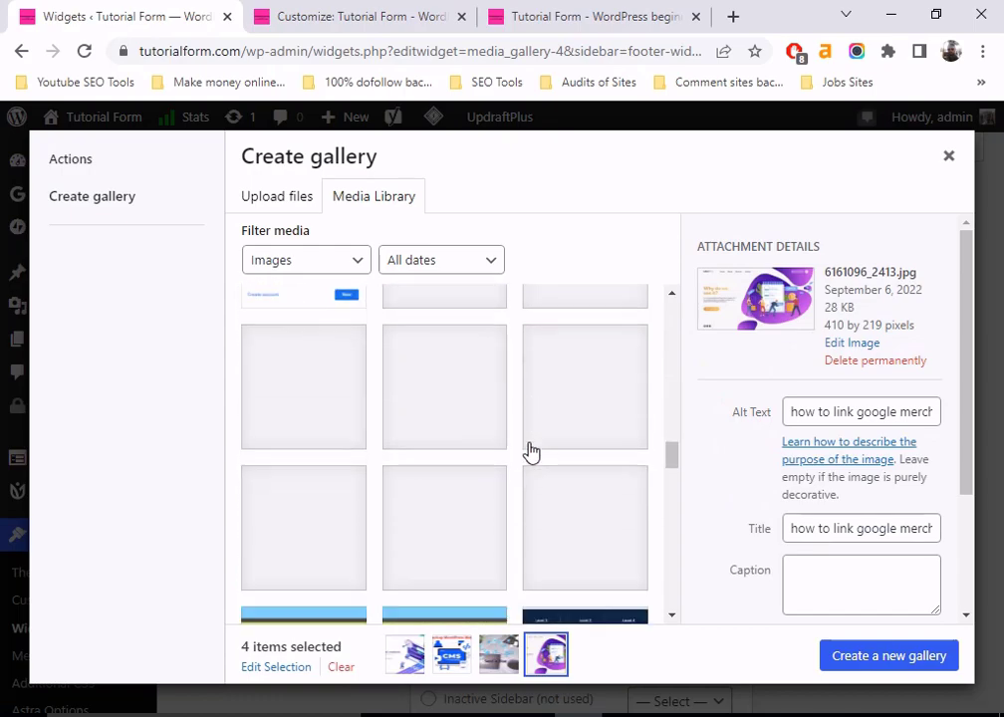
pyautogui.scroll(-3, 424, 478)
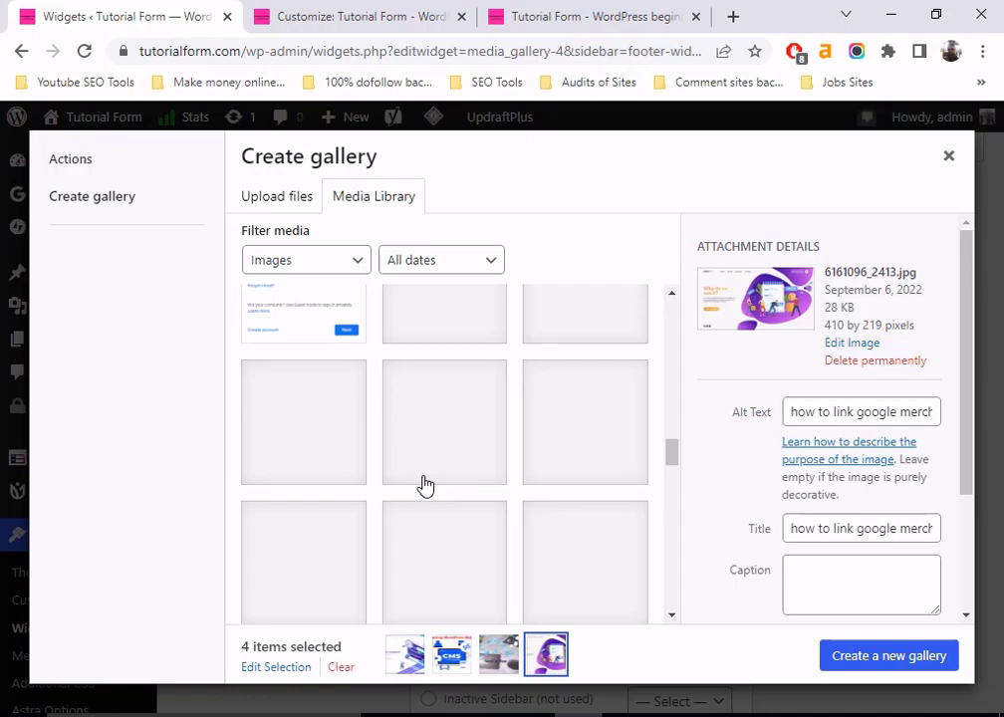
pyautogui.scroll(-5, 426, 488)
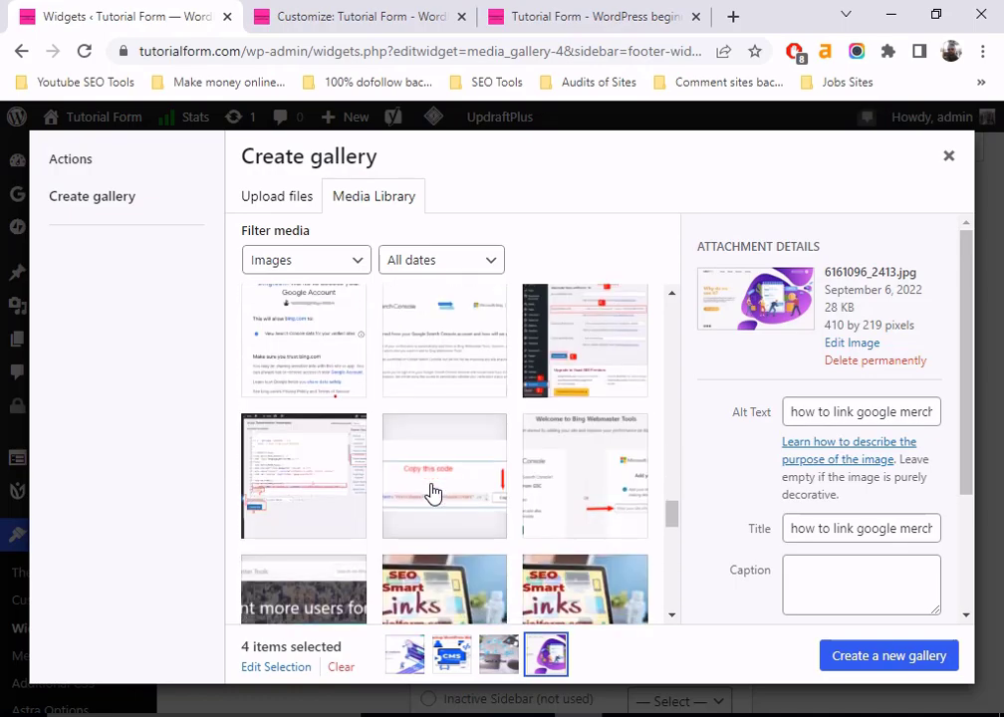
pyautogui.click(587, 439)
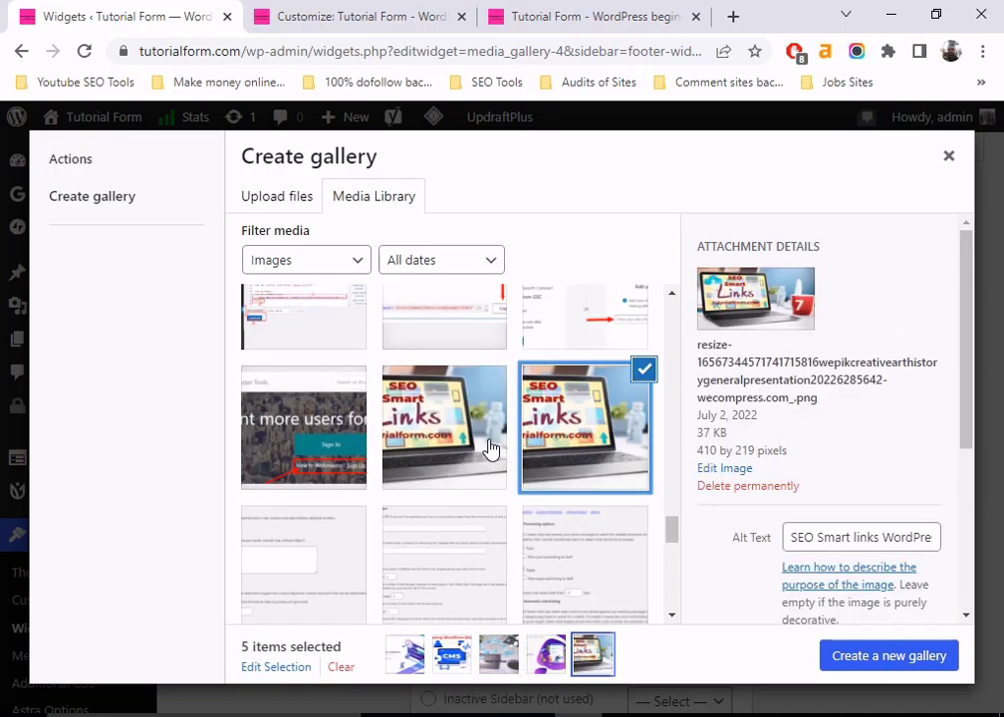
# Look through the remaining library images, create a new gallery from the selected images, and insert it into the widget.
pyautogui.scroll(-2, 503, 451)
pyautogui.scroll(-3, 468, 455)
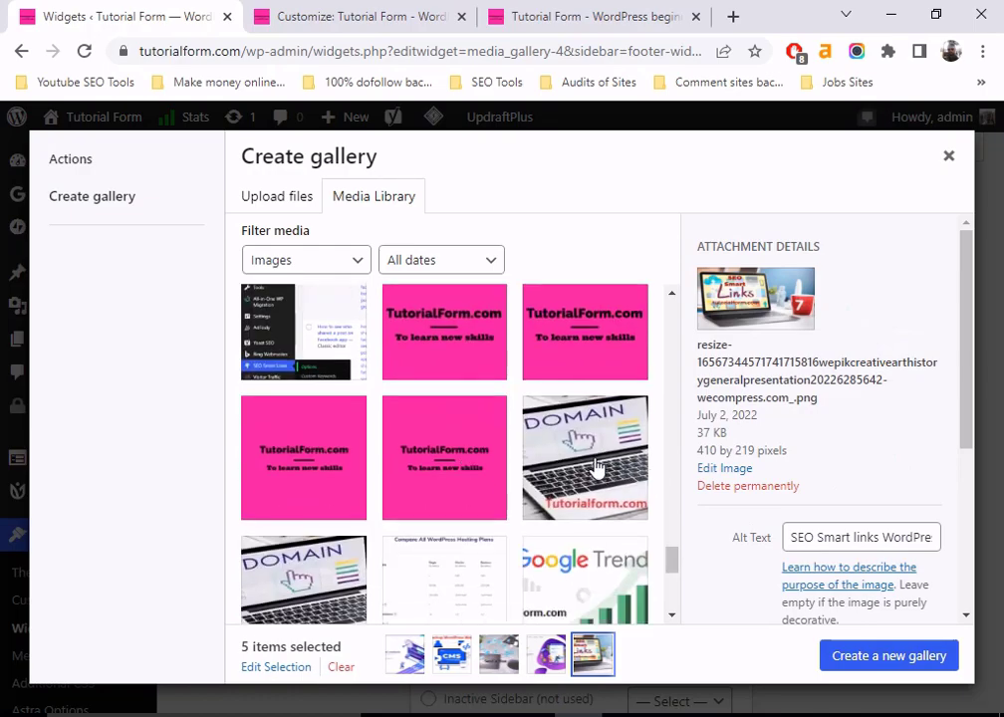
pyautogui.scroll(-4, 520, 476)
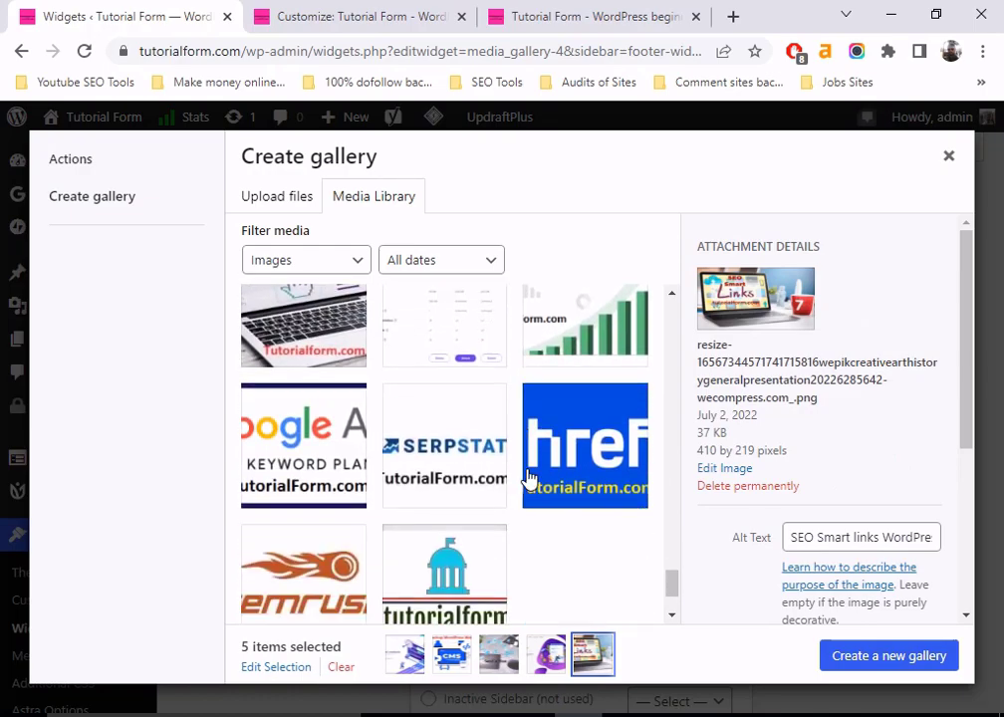
pyautogui.scroll(-2, 527, 478)
pyautogui.click(889, 661)
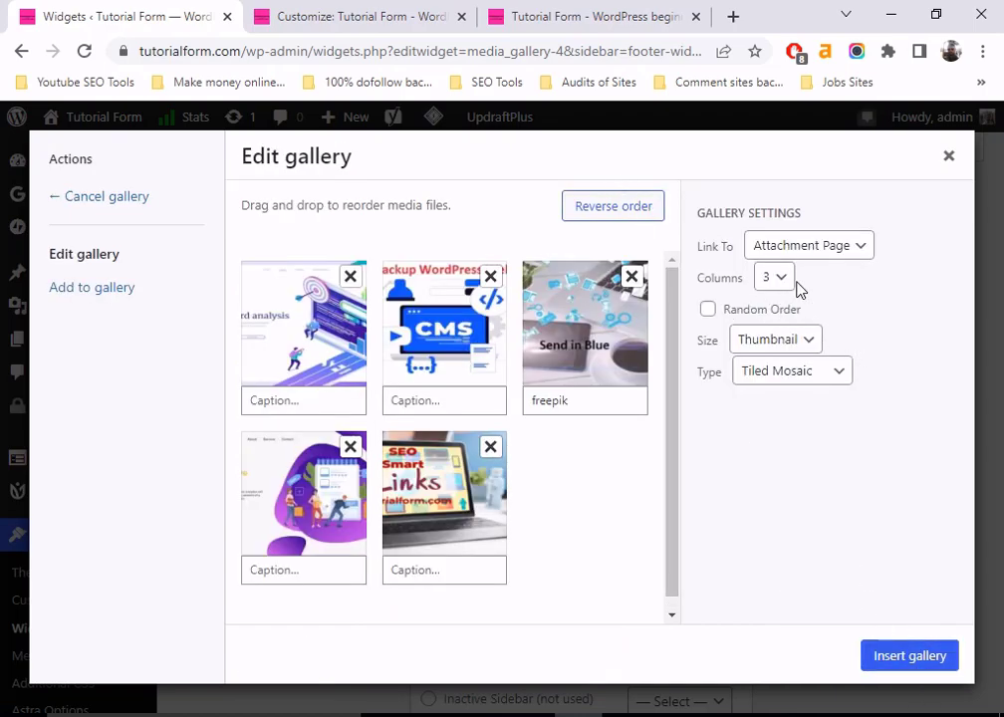
pyautogui.click(925, 657)
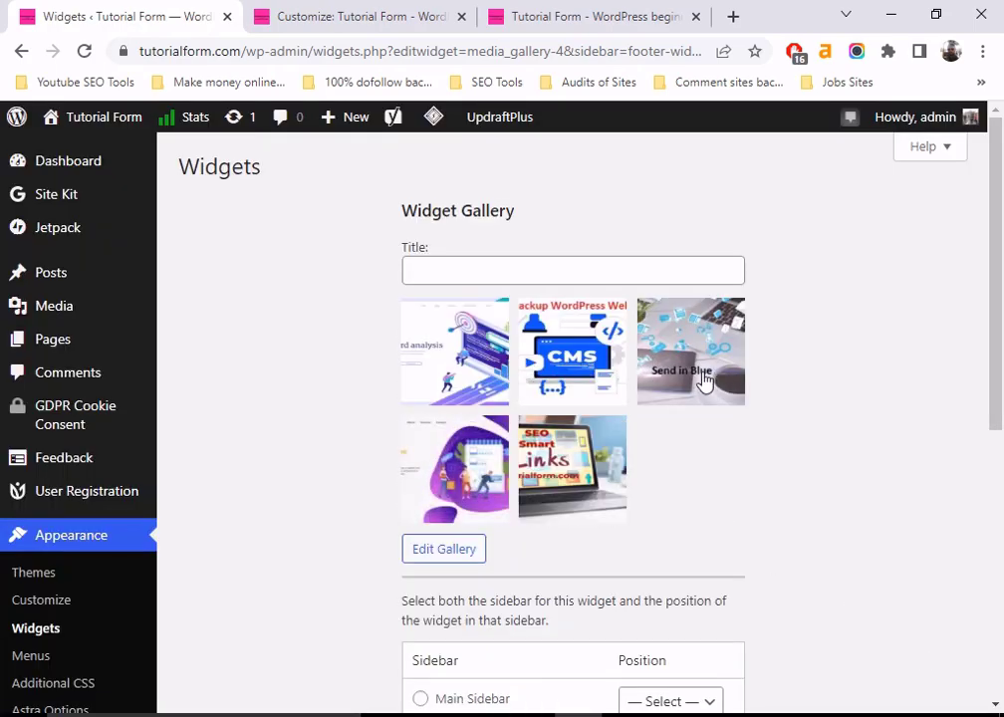
# Open the widget's gallery for editing and set its number of columns to 5.
pyautogui.scroll(-2, 498, 518)
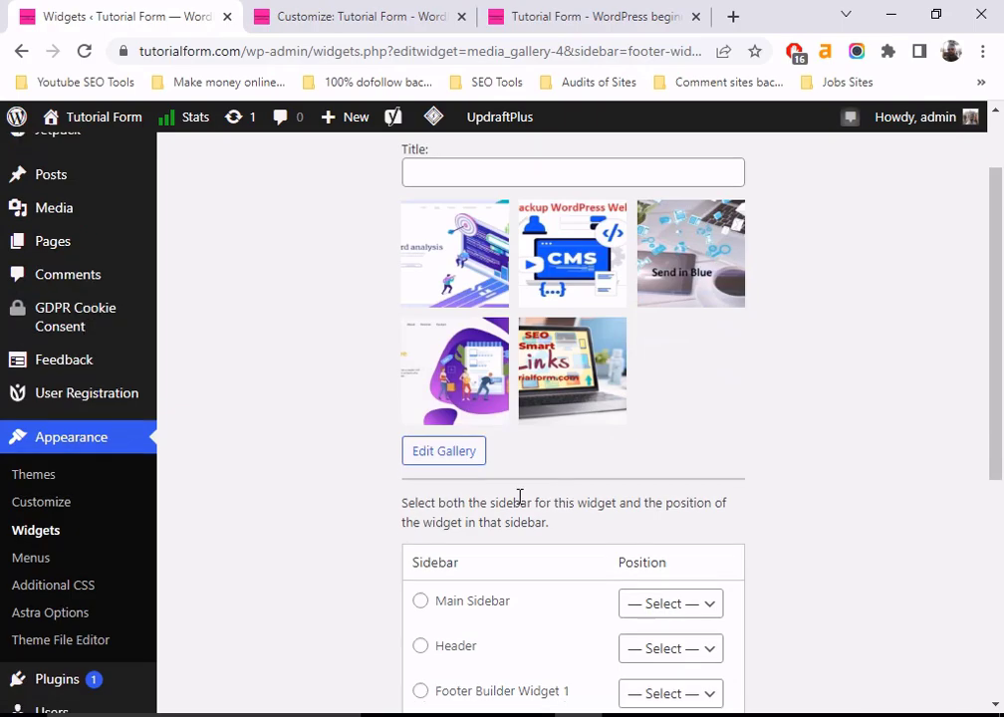
pyautogui.click(460, 462)
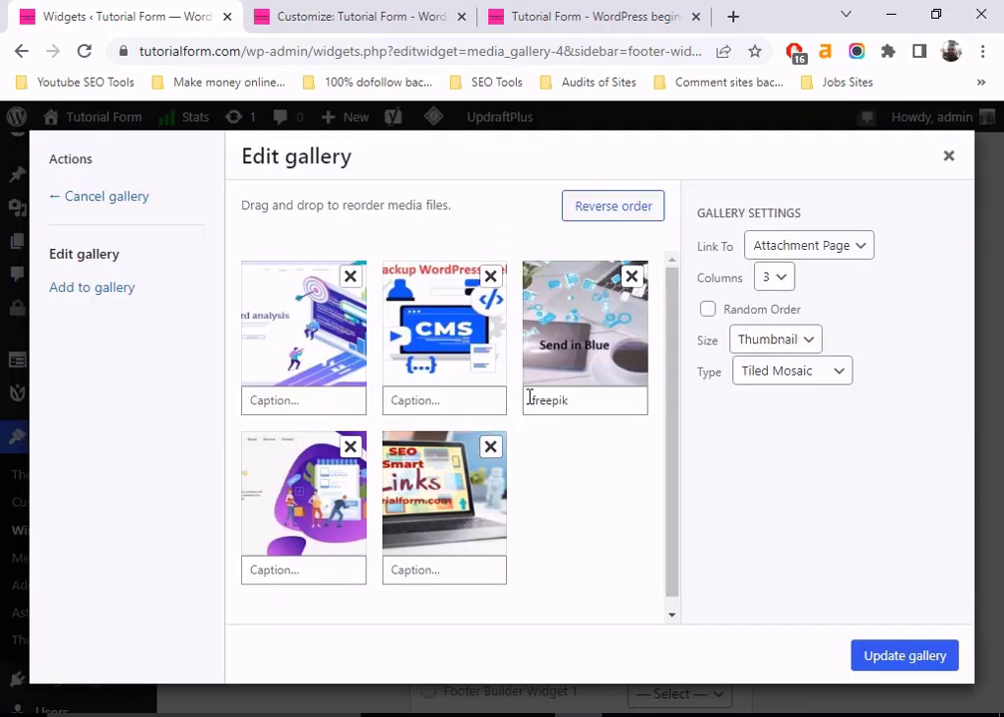
pyautogui.scroll(-1, 555, 390)
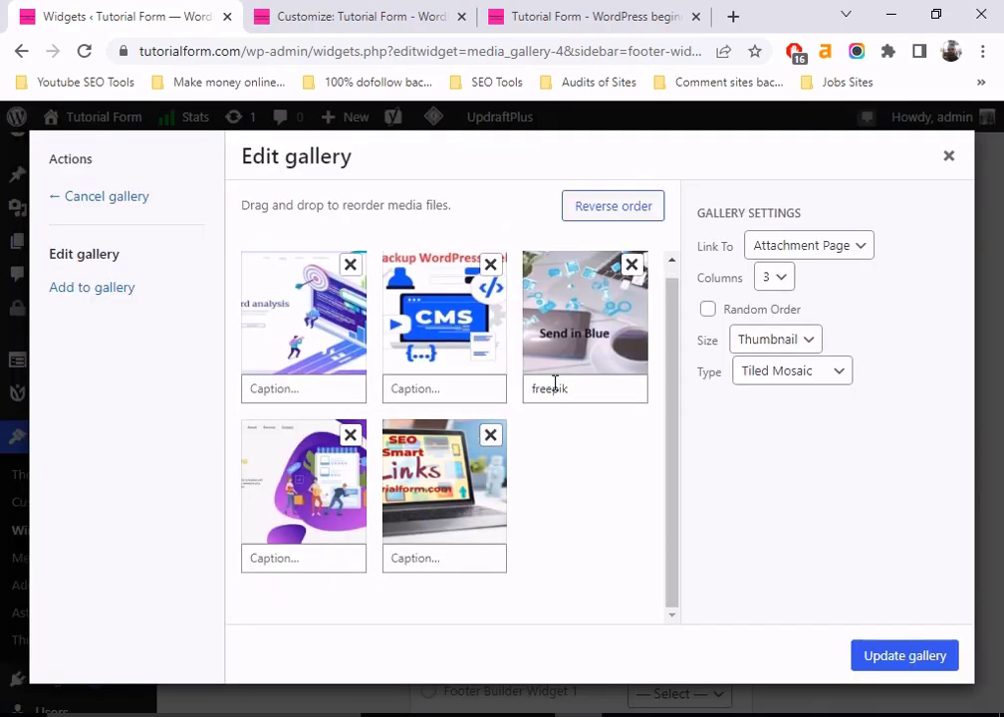
pyautogui.click(777, 277)
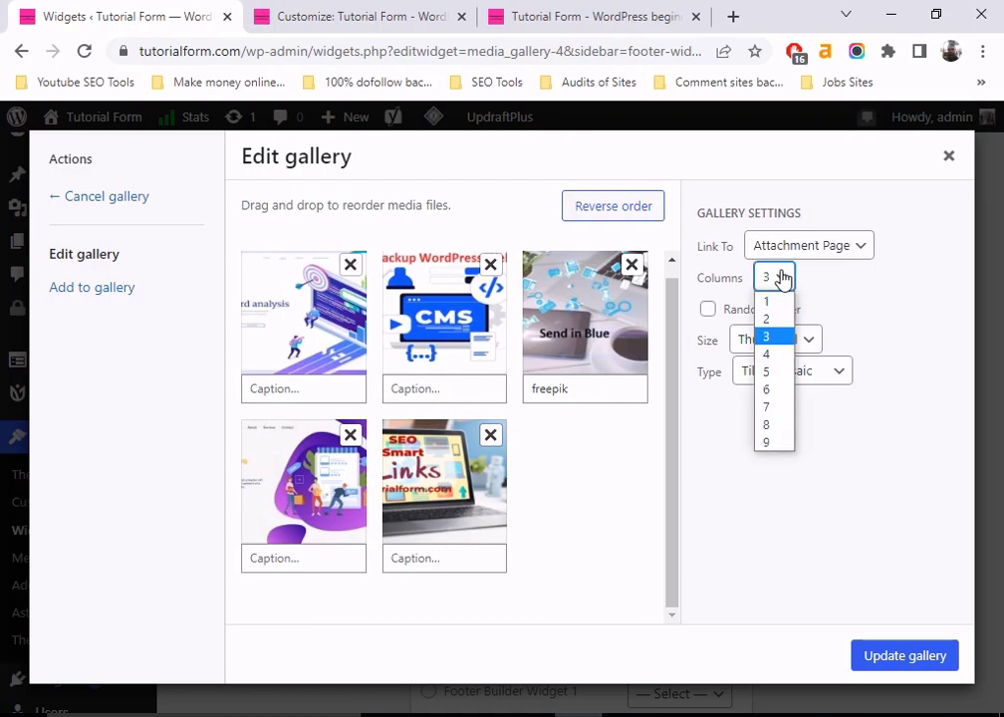
pyautogui.click(772, 319)
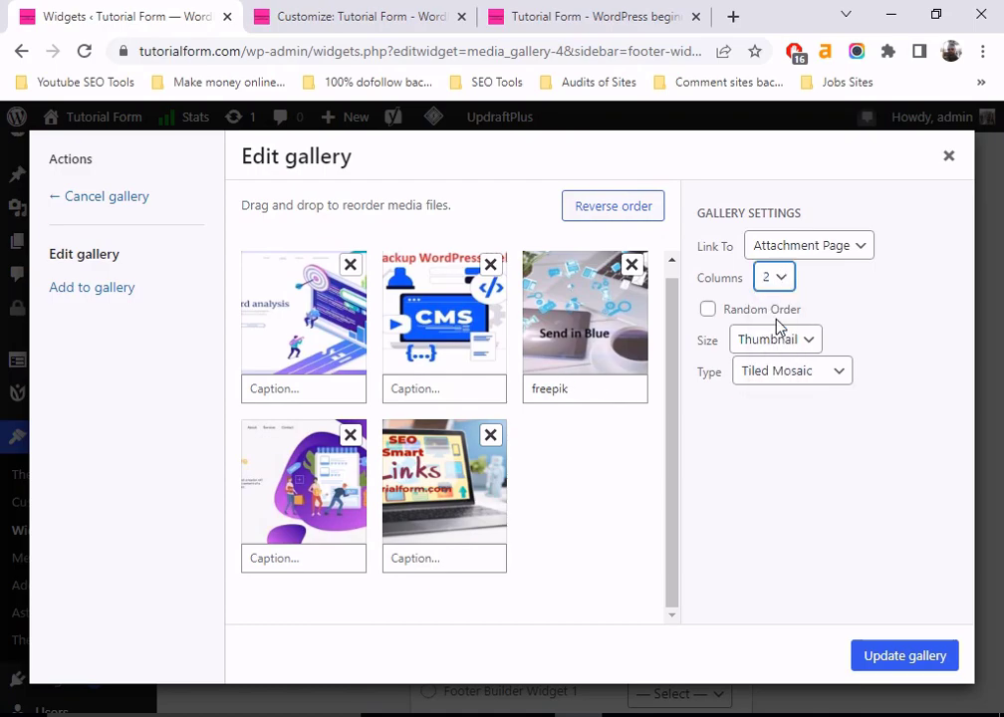
pyautogui.click(785, 284)
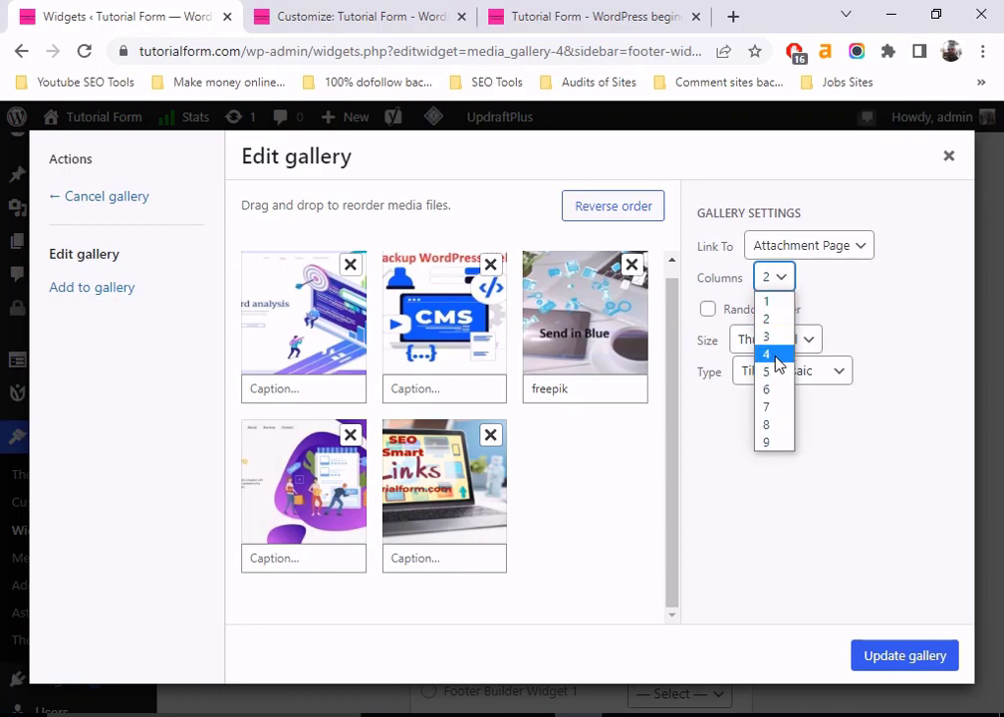
pyautogui.click(780, 372)
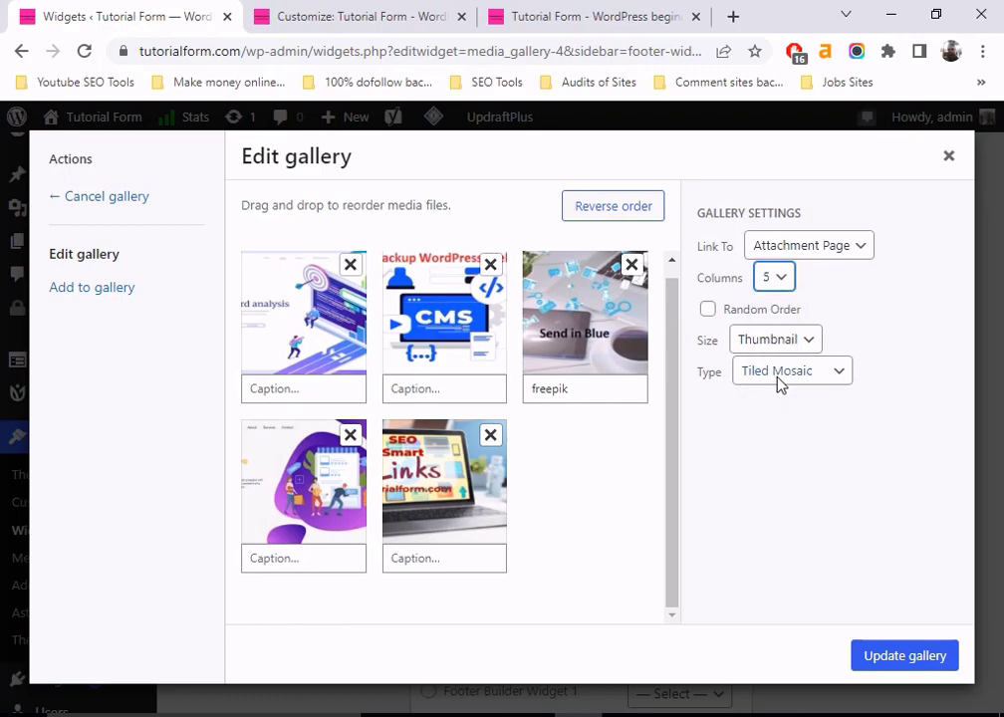
# Update the gallery and save the Gallery widget in Footer Builder Widget 2.
pyautogui.click(904, 656)
pyautogui.scroll(-4, 601, 441)
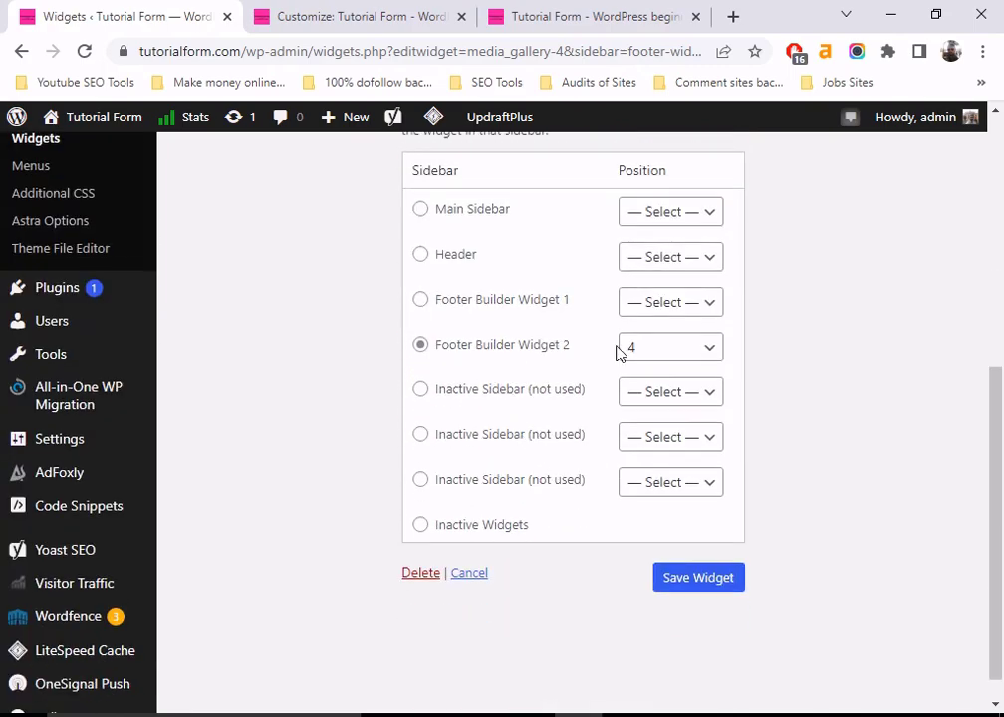
pyautogui.click(690, 577)
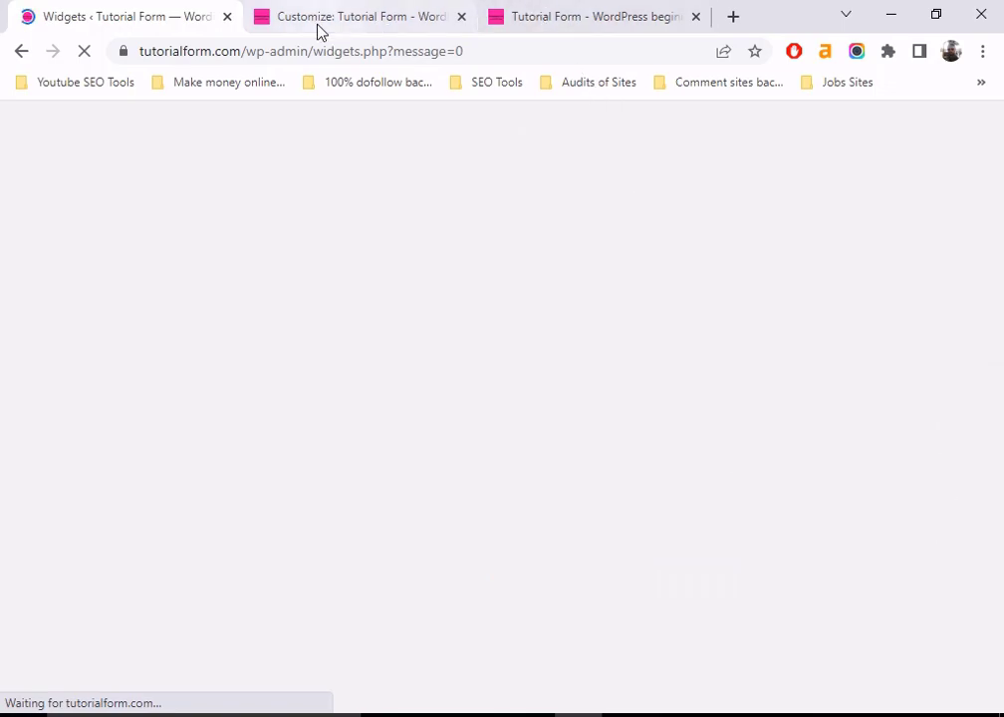
# Reload the live Tutorial Form site and examine the image gallery in the footer below the tag cloud.
pyautogui.click(545, 15)
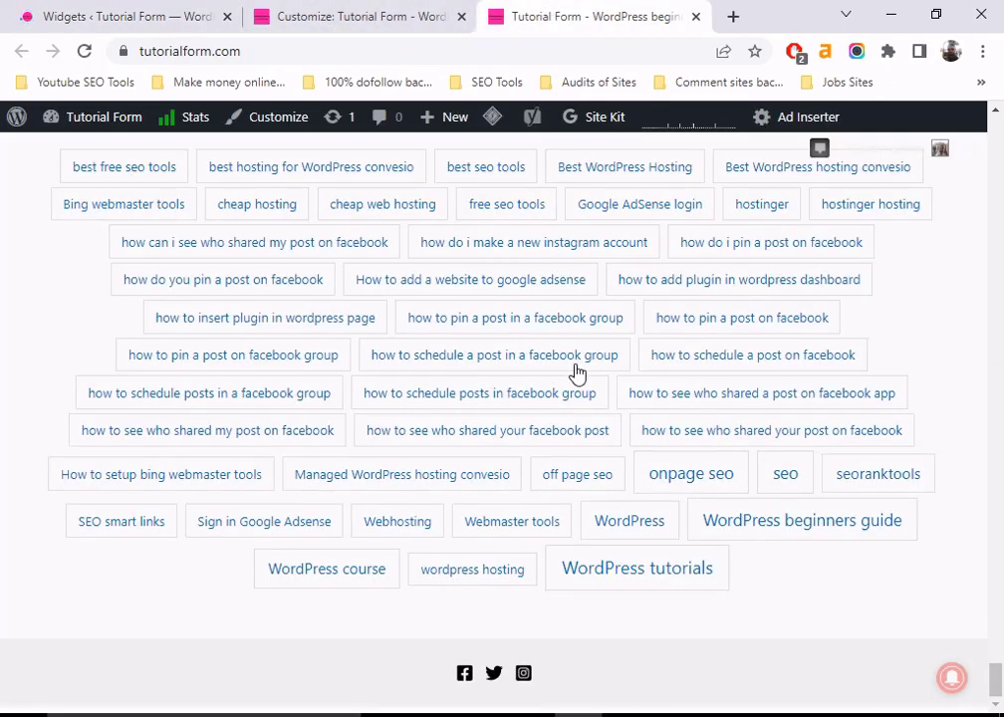
pyautogui.click(84, 52)
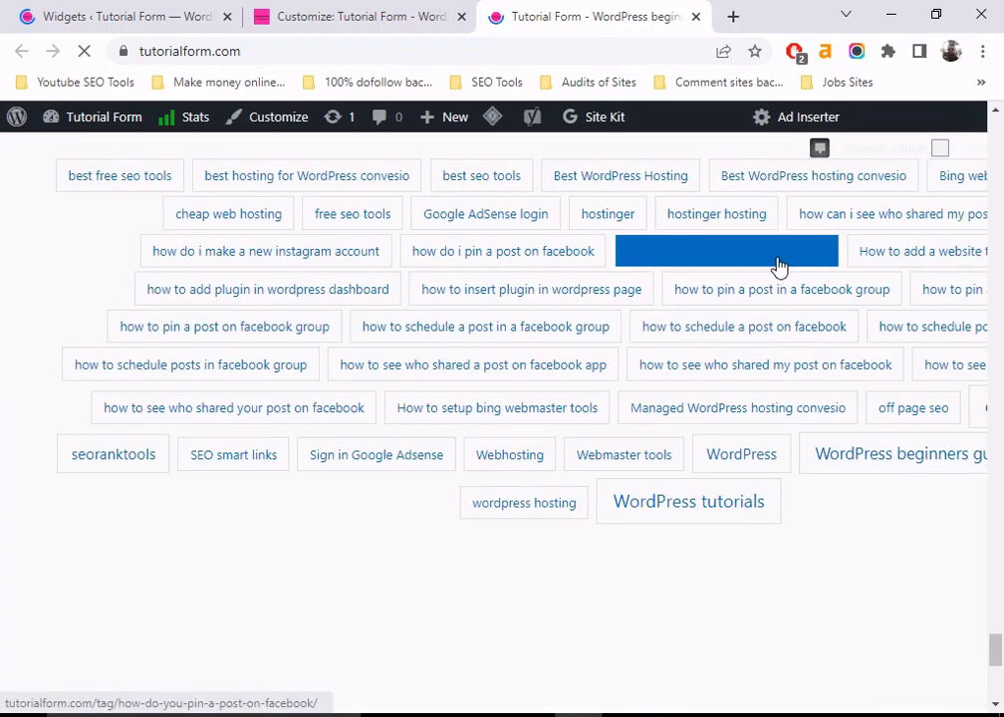
pyautogui.scroll(-2, 936, 300)
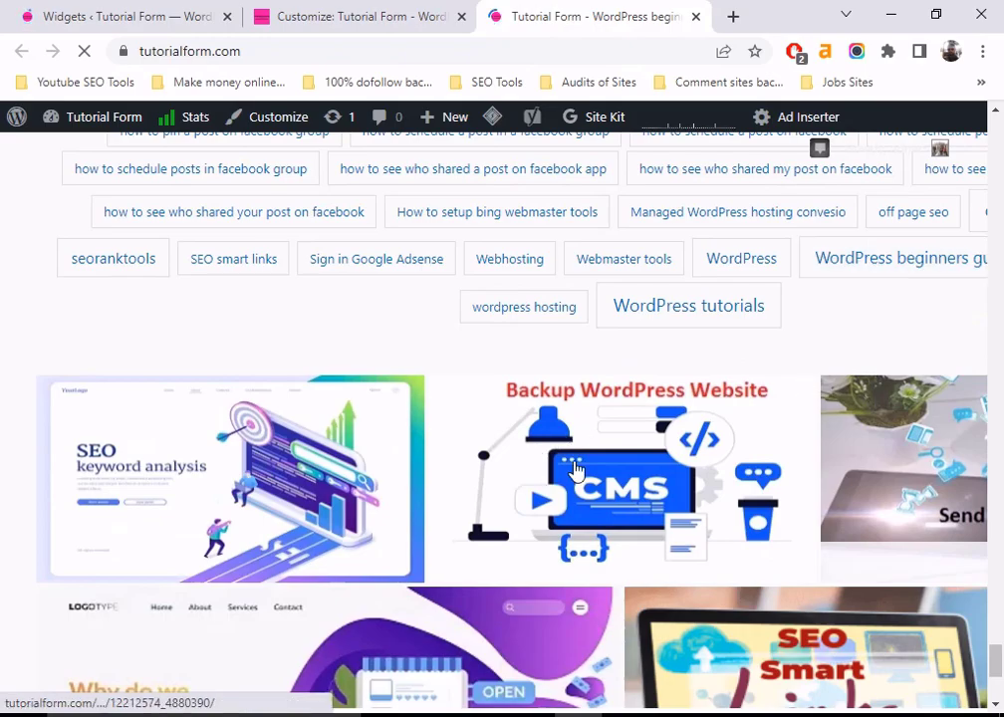
pyautogui.scroll(-4, 549, 474)
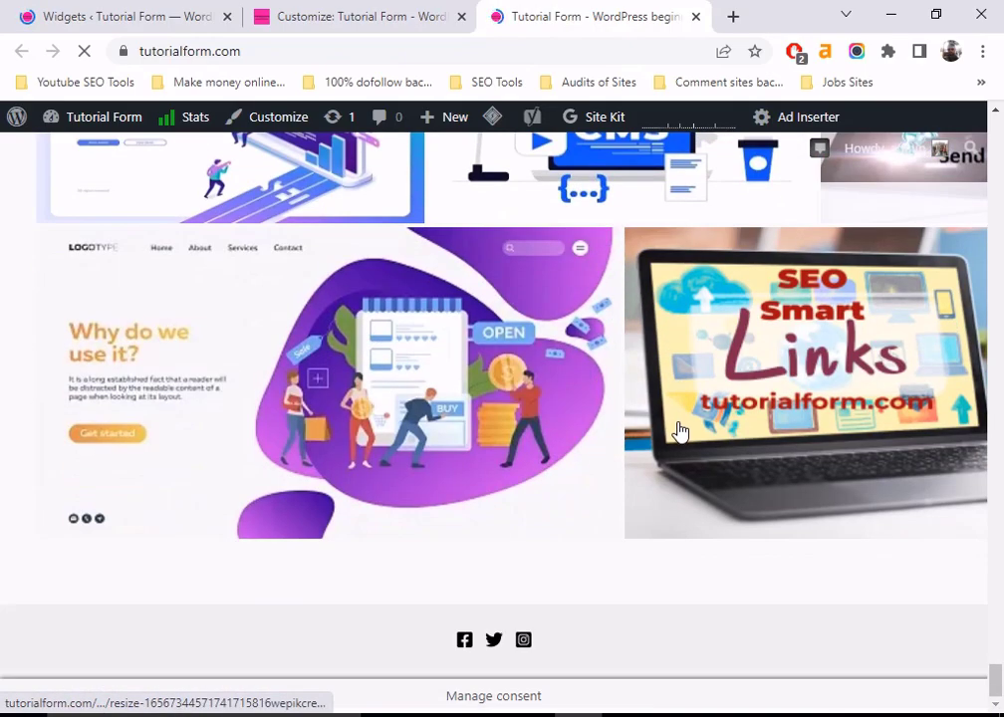
# Return to the beginning of the live homepage and examine the search box and recent posts in the sidebar.
pyautogui.scroll(5, 678, 430)
pyautogui.scroll(10, 678, 430)
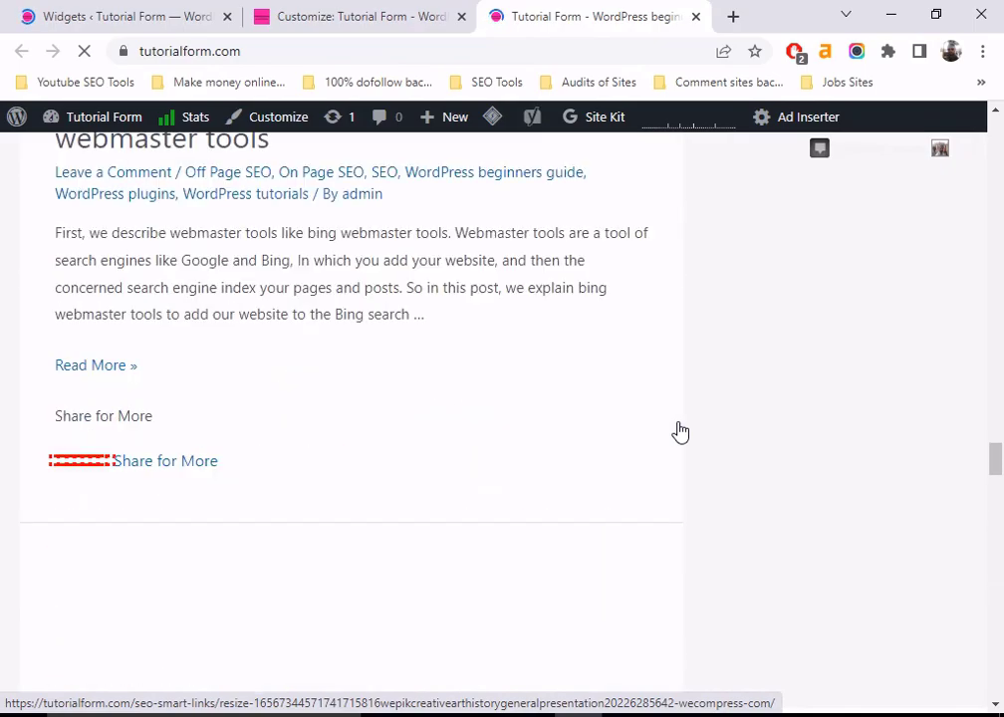
pyautogui.scroll(10, 678, 430)
pyautogui.scroll(10, 679, 430)
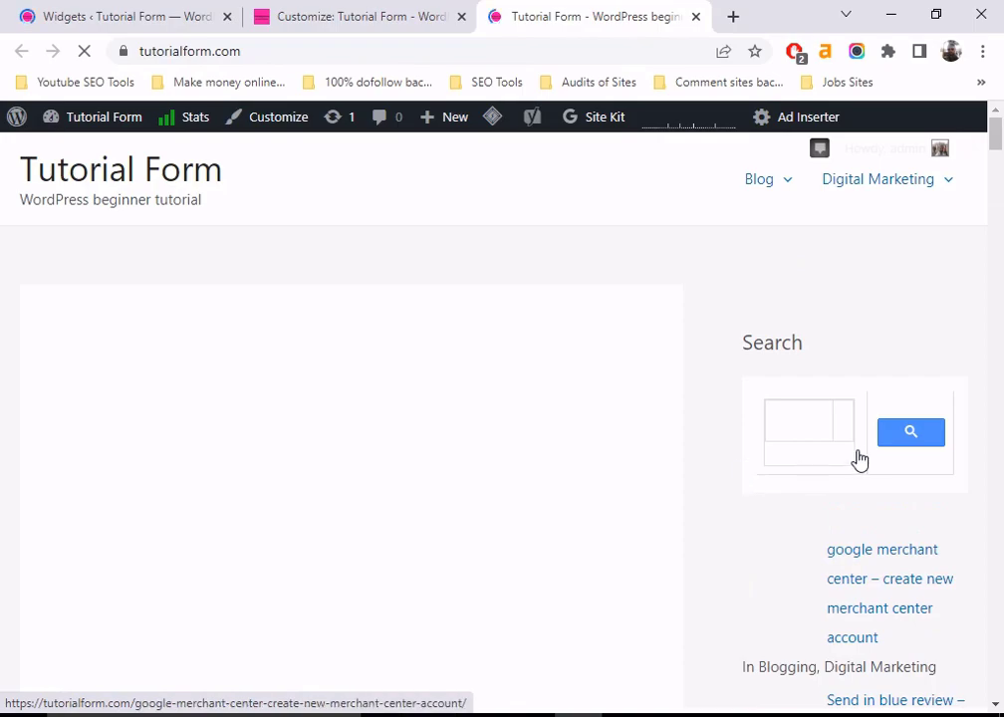
pyautogui.scroll(-1, 887, 538)
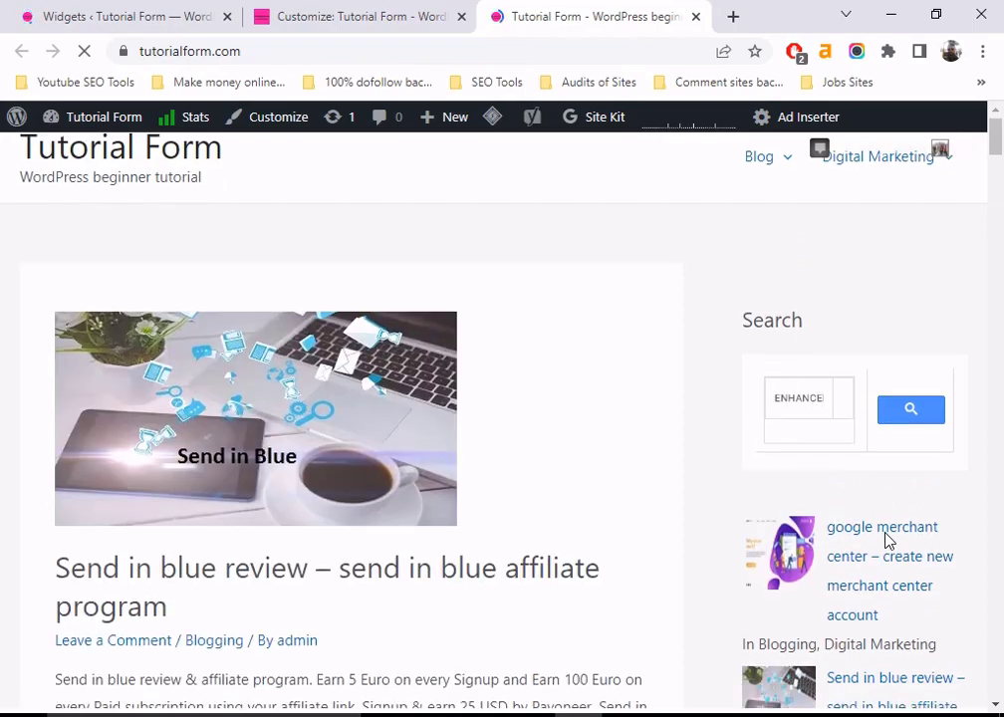
pyautogui.scroll(-2, 888, 539)
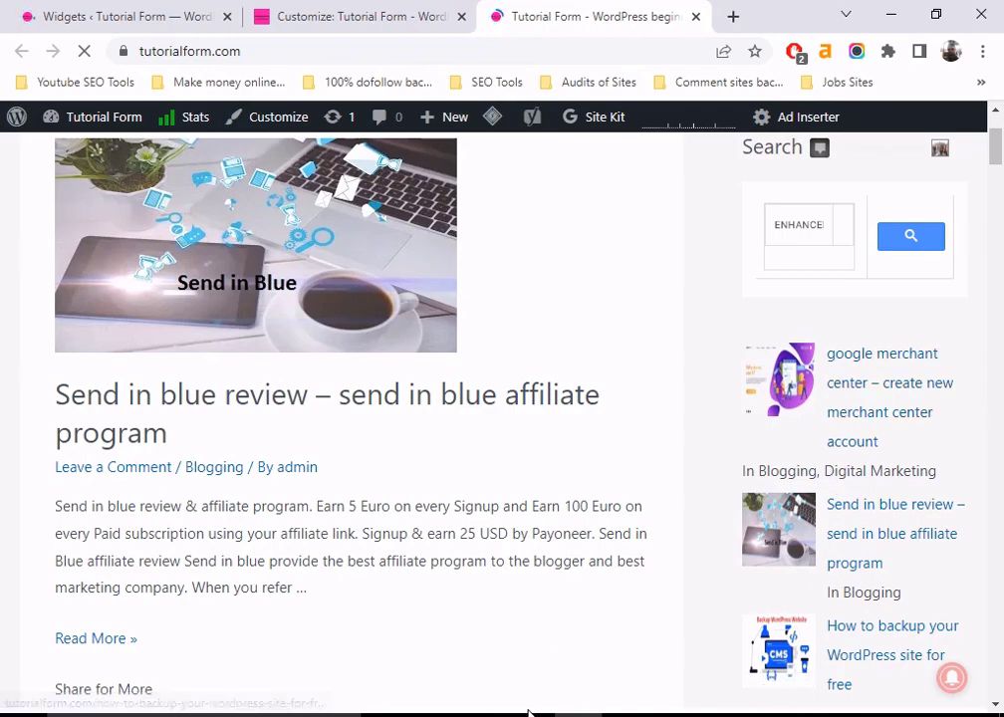
pyautogui.scroll(2, 529, 419)
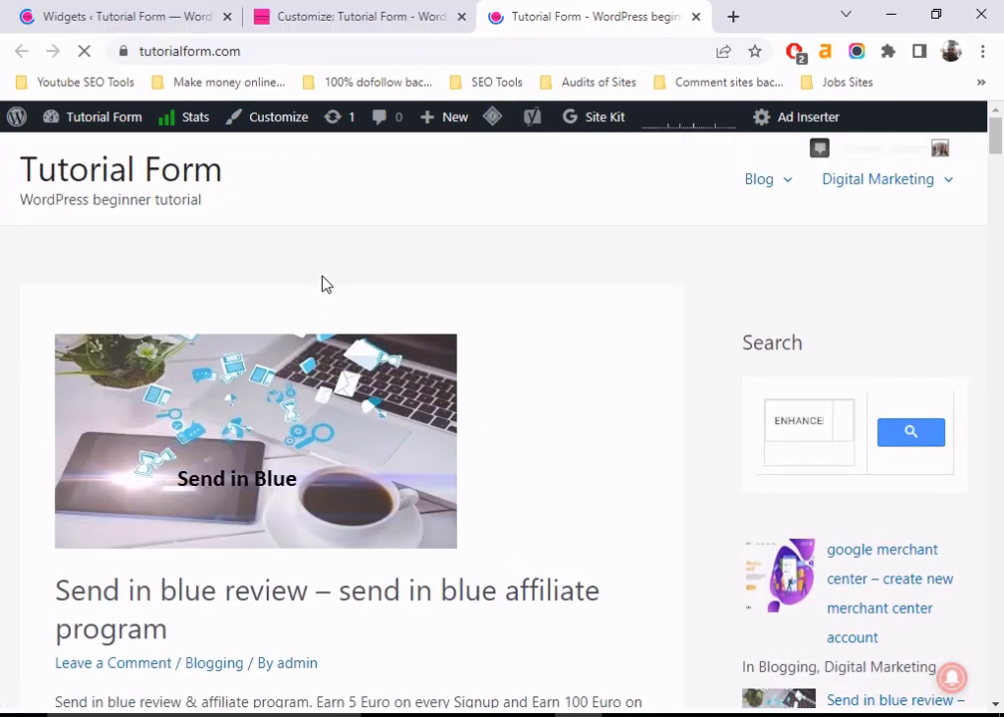